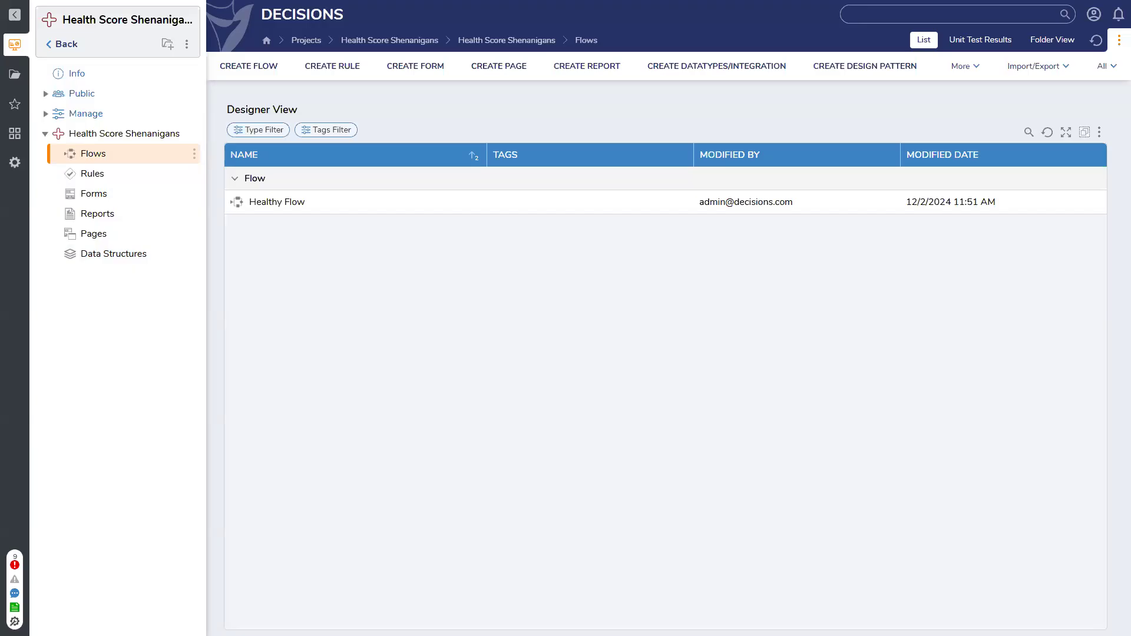
Return to the projects list and check the health scores of the App A and End Form Session projects
{"action": "left_click", "coordinate": [44, 136]}
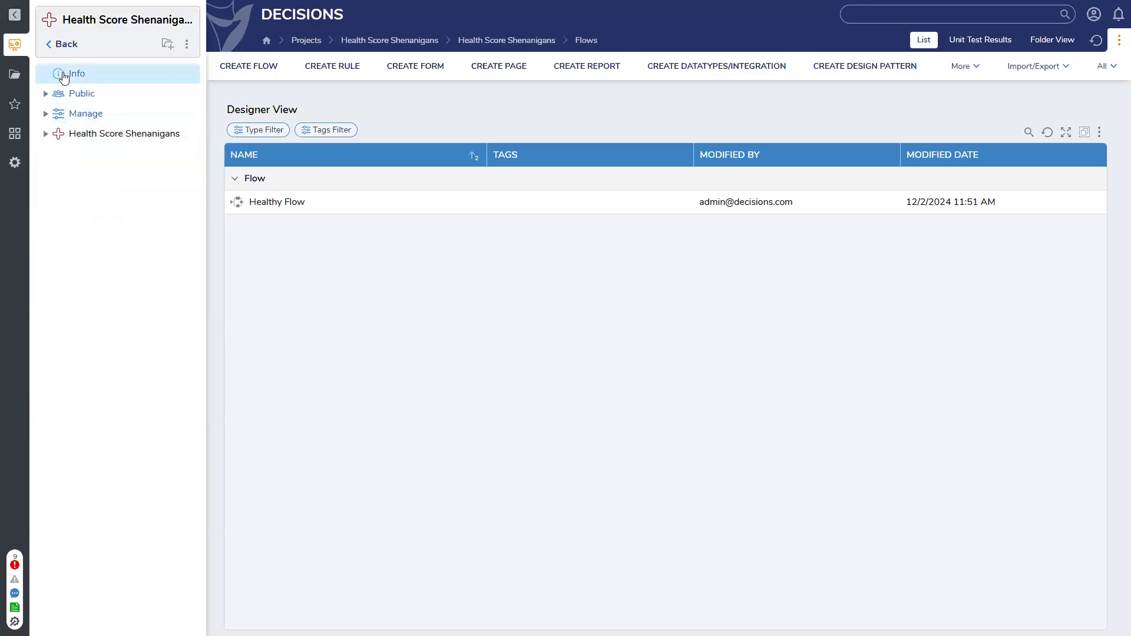
{"action": "left_click", "coordinate": [56, 44]}
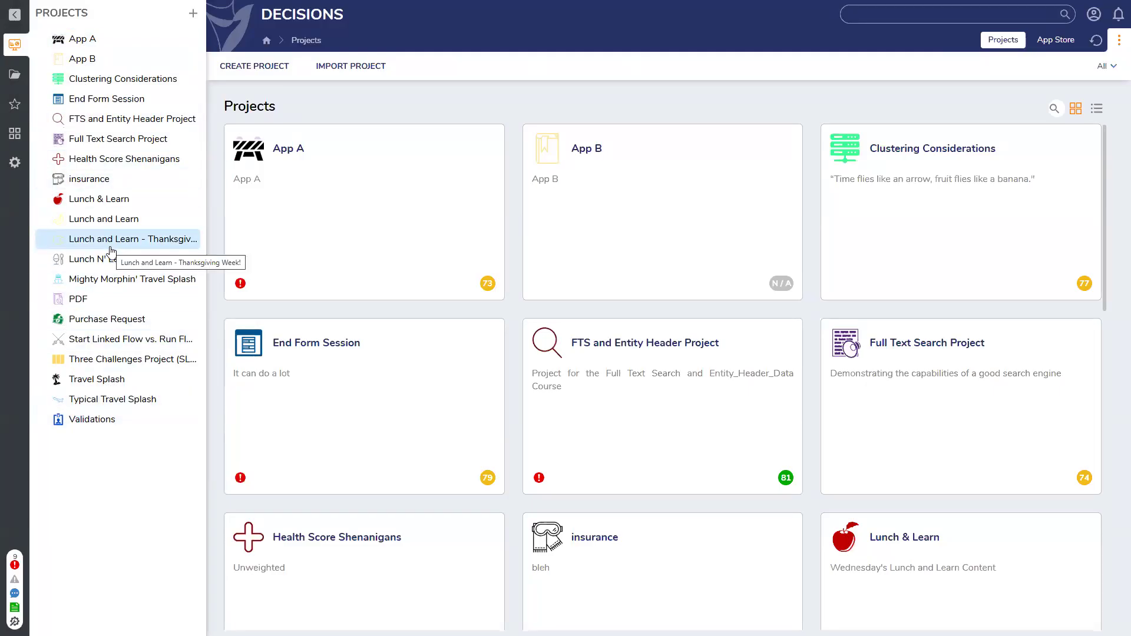
{"action": "mouse_move", "coordinate": [488, 284]}
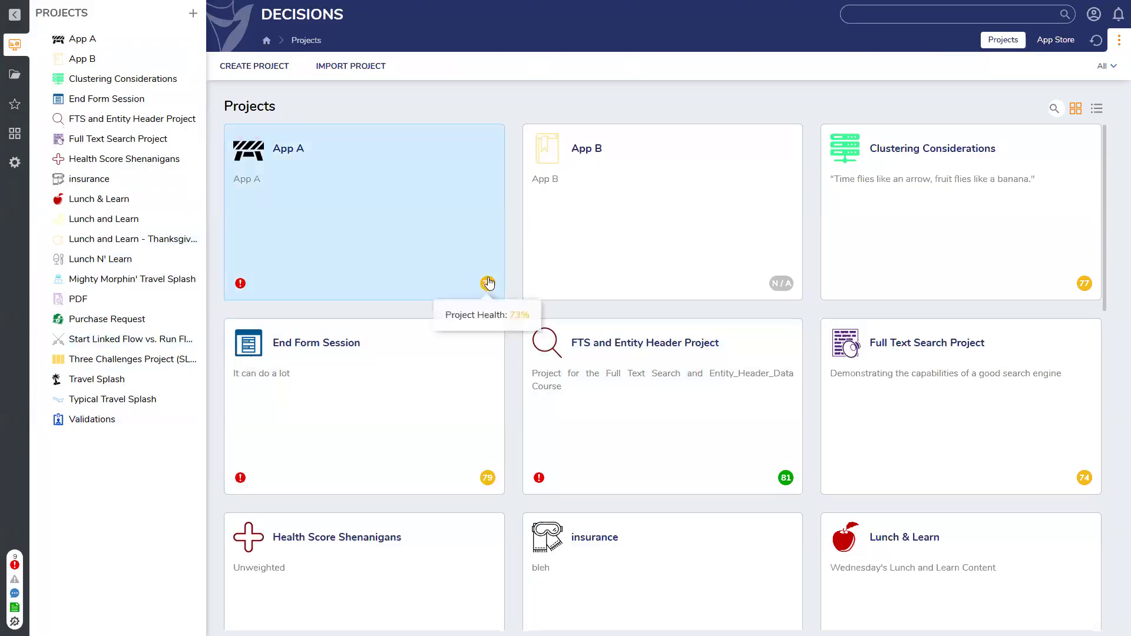
{"action": "mouse_move", "coordinate": [488, 479]}
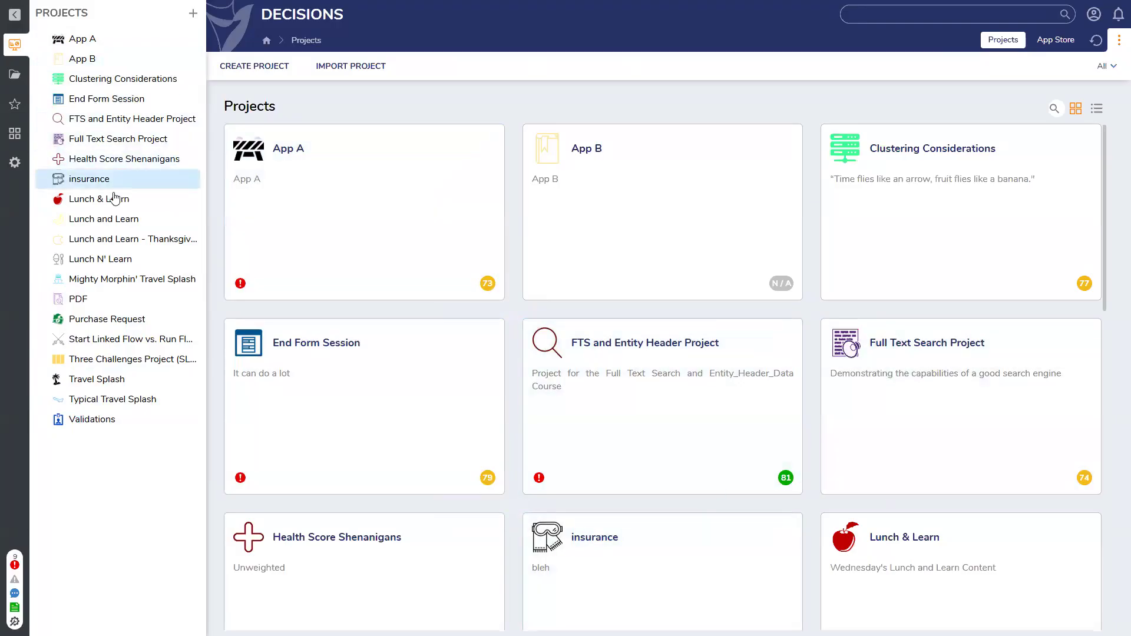
View the flows of the Health Score Shenanigans project and open its project health details
{"action": "left_click", "coordinate": [57, 158]}
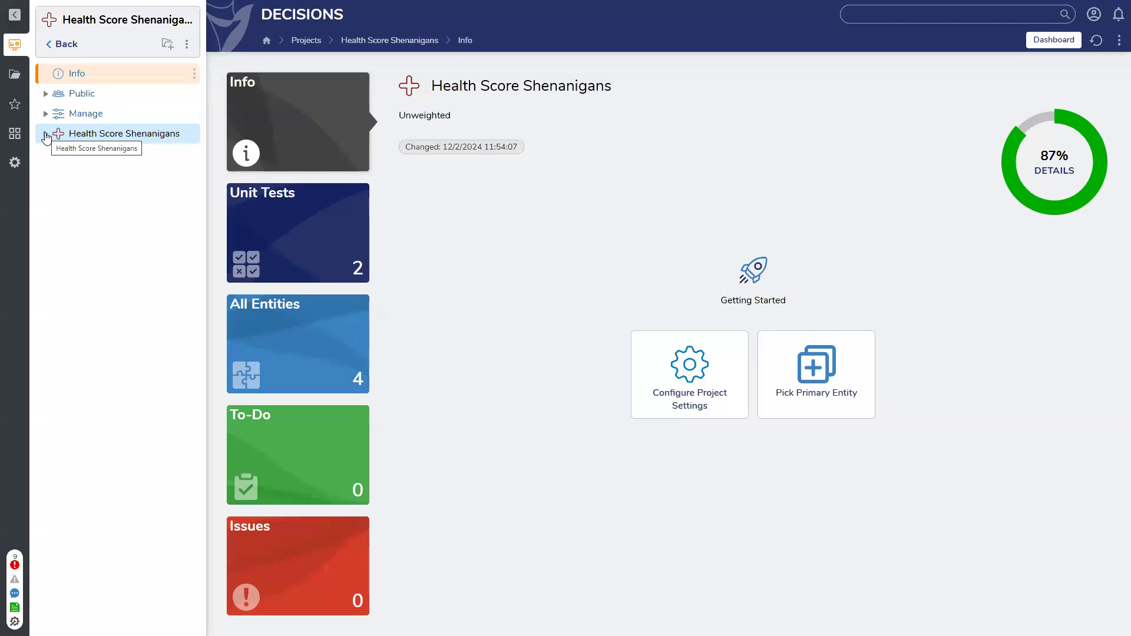
{"action": "left_click", "coordinate": [46, 134]}
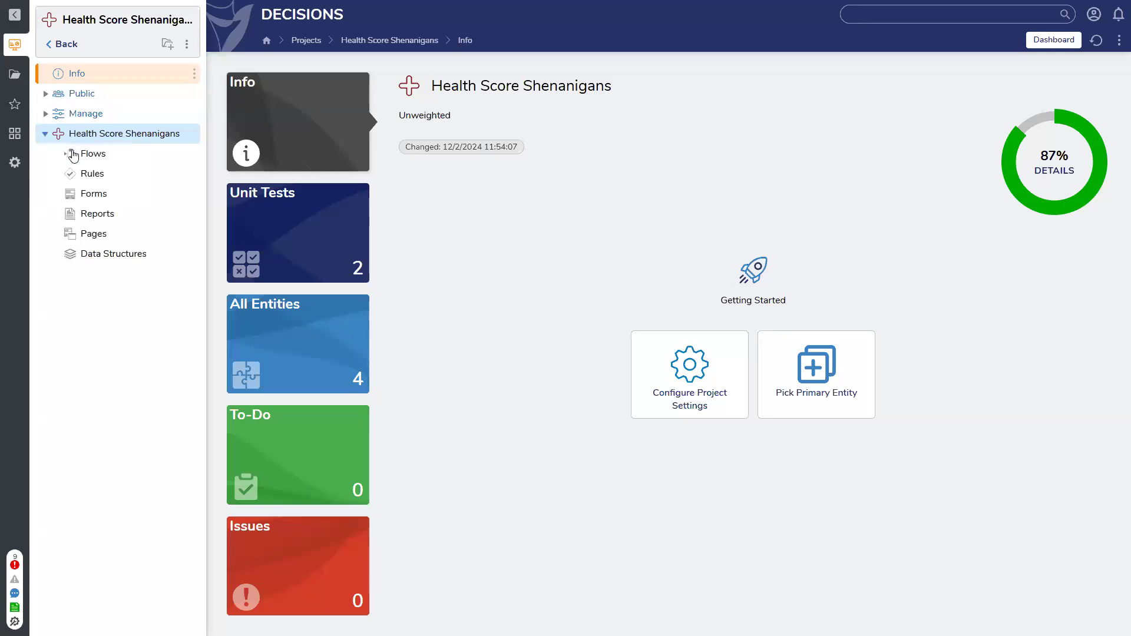
{"action": "left_click", "coordinate": [86, 156]}
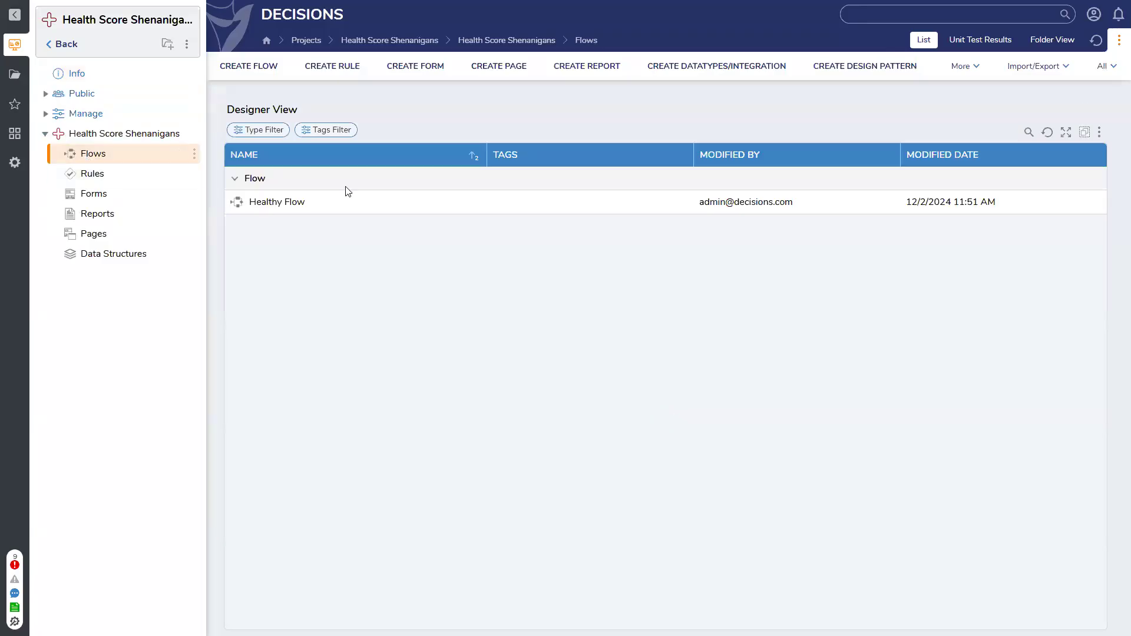
{"action": "left_click", "coordinate": [61, 71]}
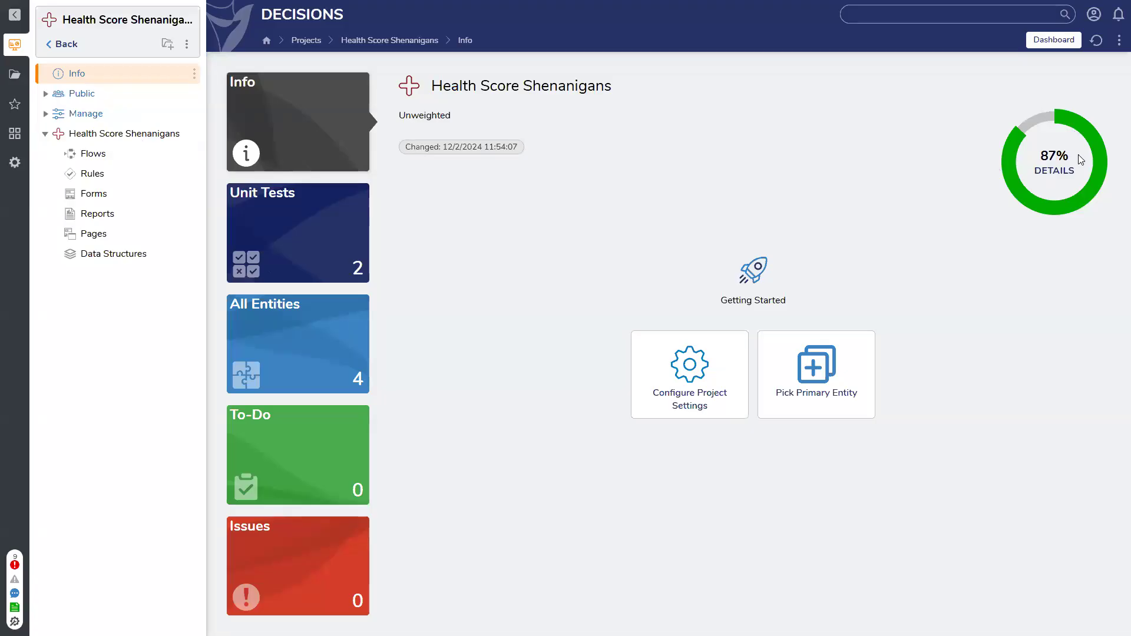
{"action": "left_click", "coordinate": [1056, 171]}
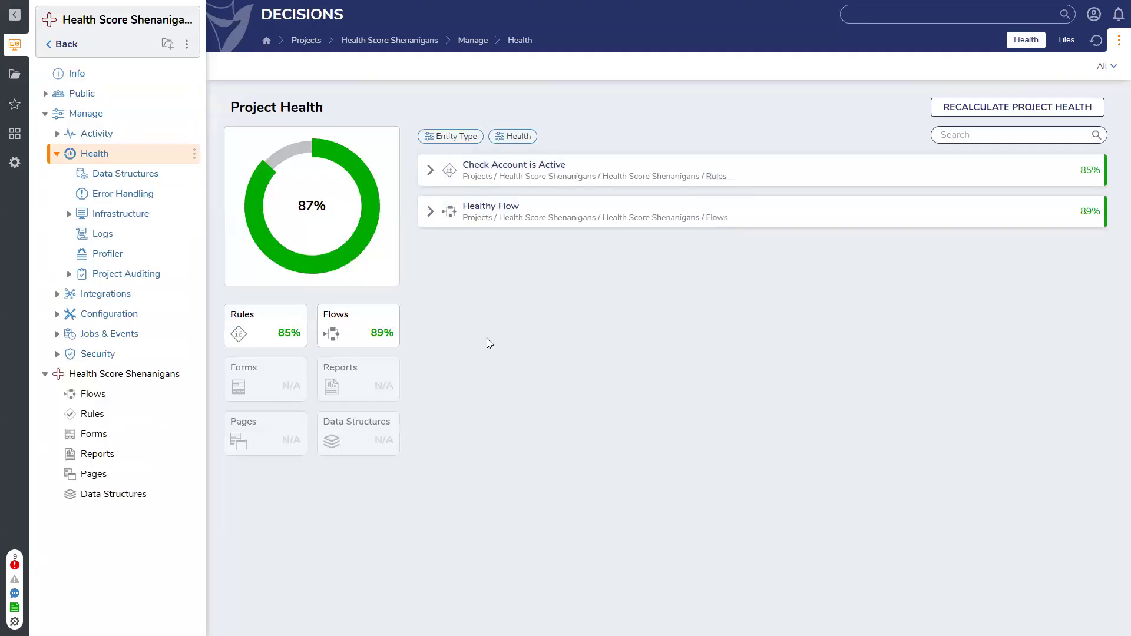
Expand the health breakdown of the Check Account is Active rule and inspect its CanUsePortal condition in the rule designer
{"action": "left_click", "coordinate": [437, 137]}
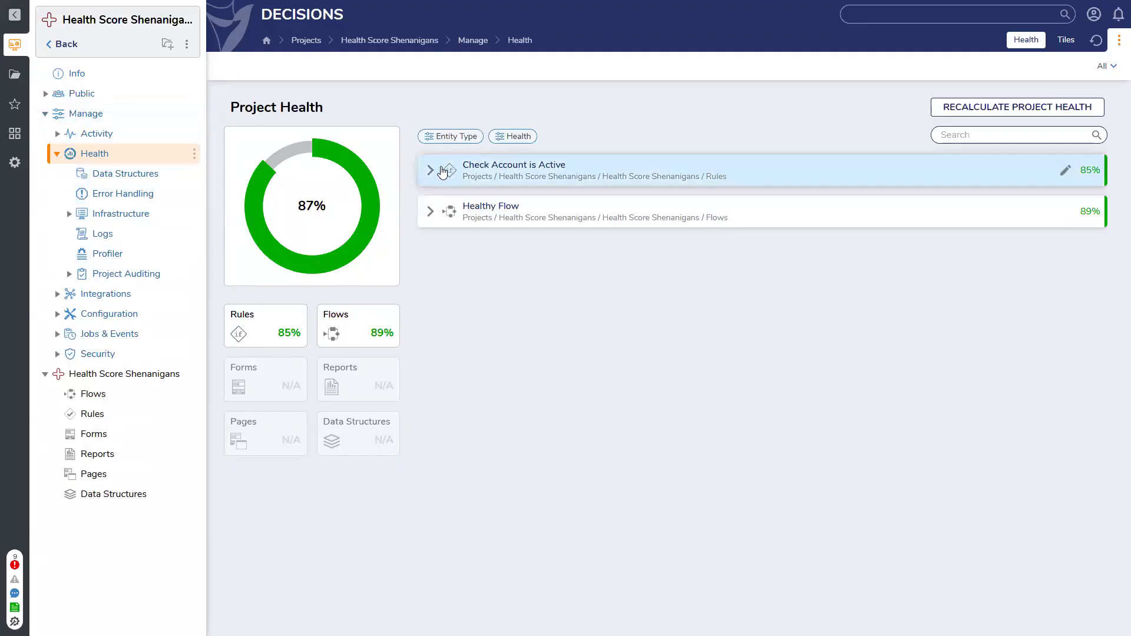
{"action": "left_click", "coordinate": [429, 172]}
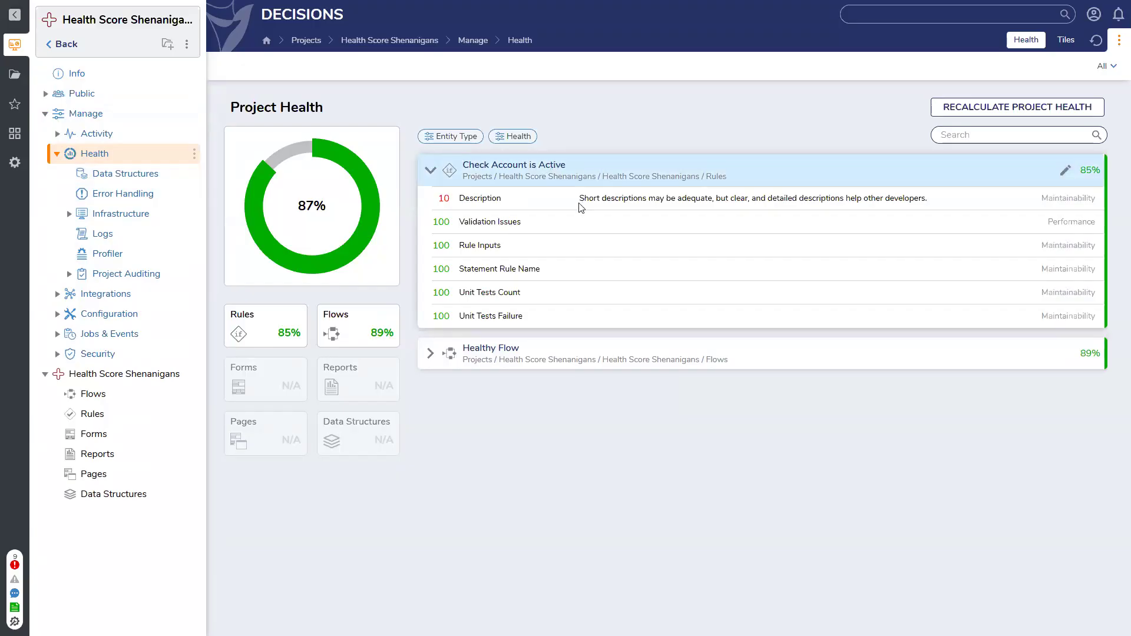
{"action": "left_click", "coordinate": [1066, 170]}
{"action": "left_click", "coordinate": [113, 151]}
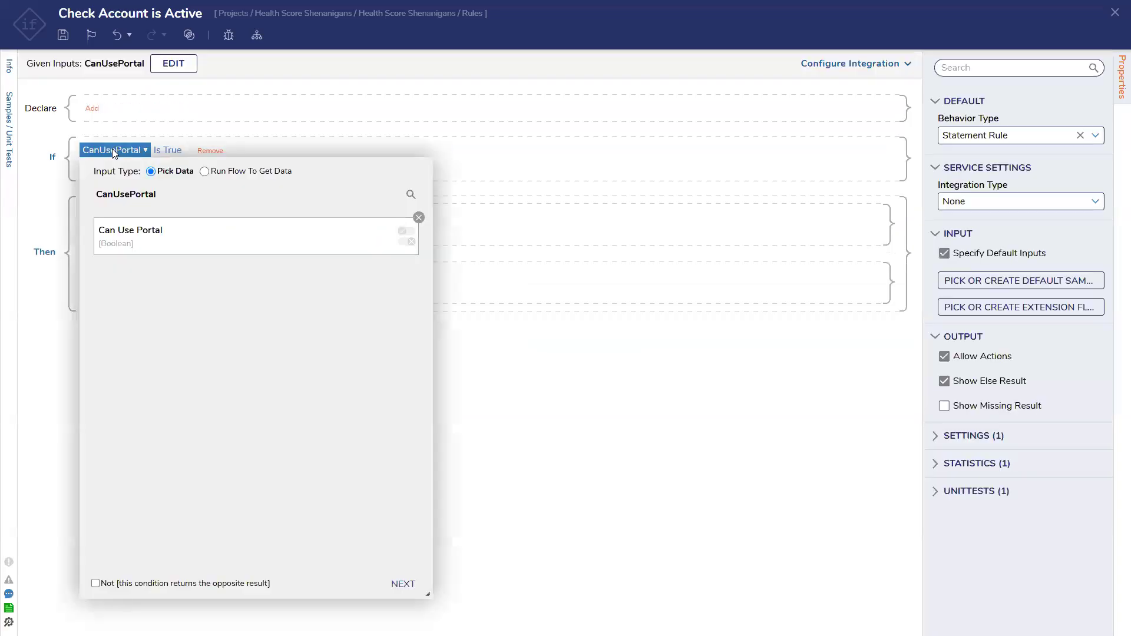
{"action": "left_click", "coordinate": [335, 147]}
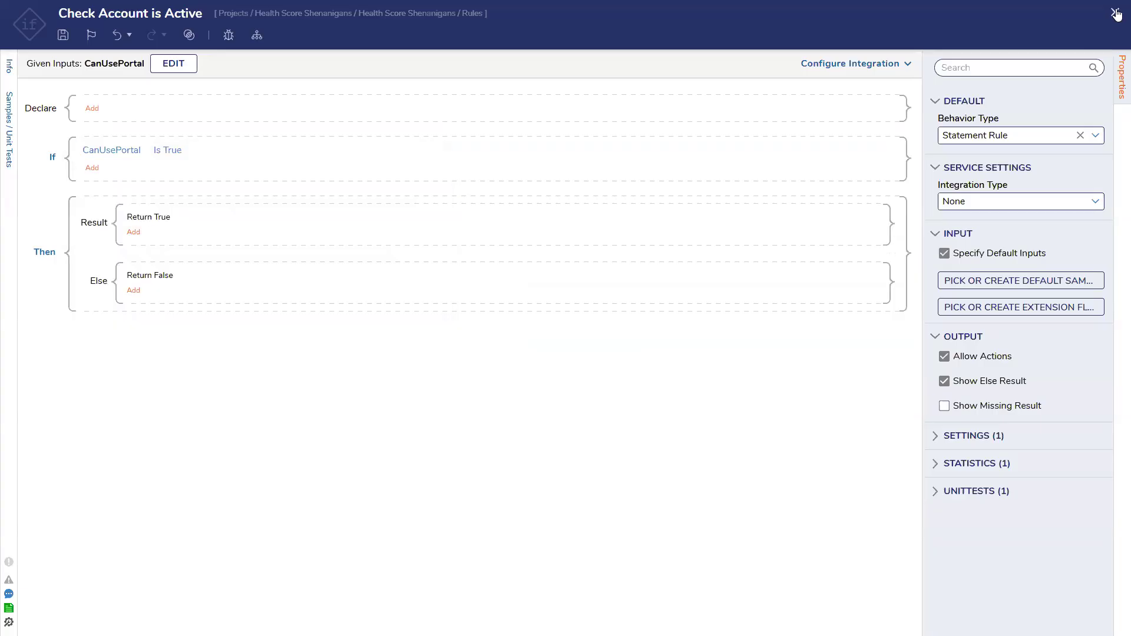
{"action": "left_click", "coordinate": [1115, 13]}
{"action": "left_click", "coordinate": [711, 389]}
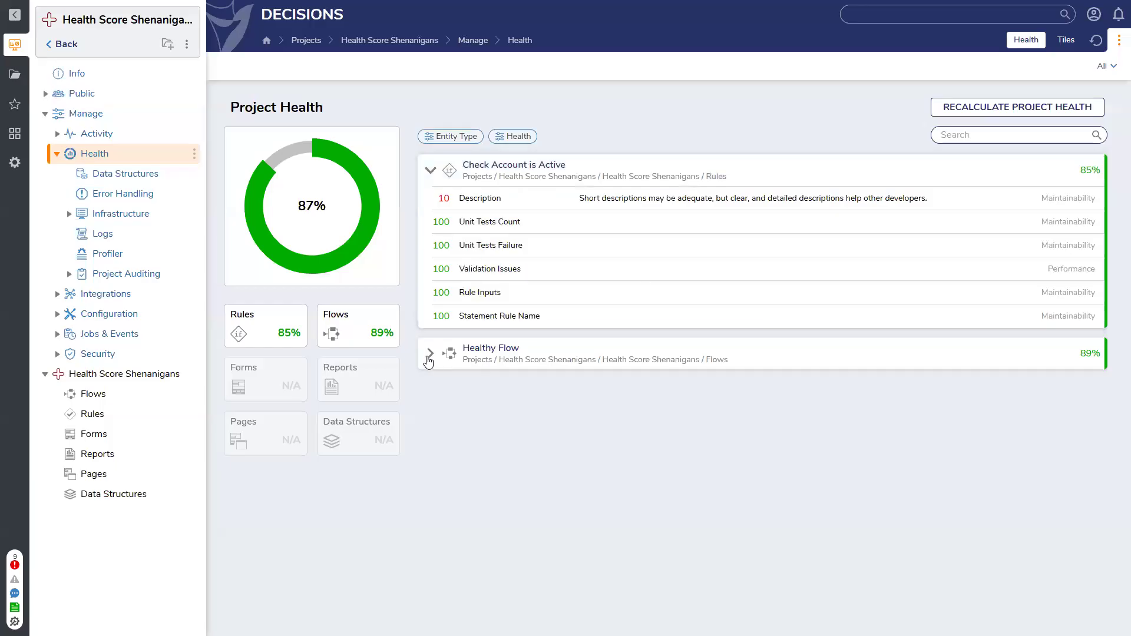
Expand Healthy Flow's health breakdown and inspect its Add Years, End, Catch Exception and Log steps in the flow designer
{"action": "left_click", "coordinate": [425, 354]}
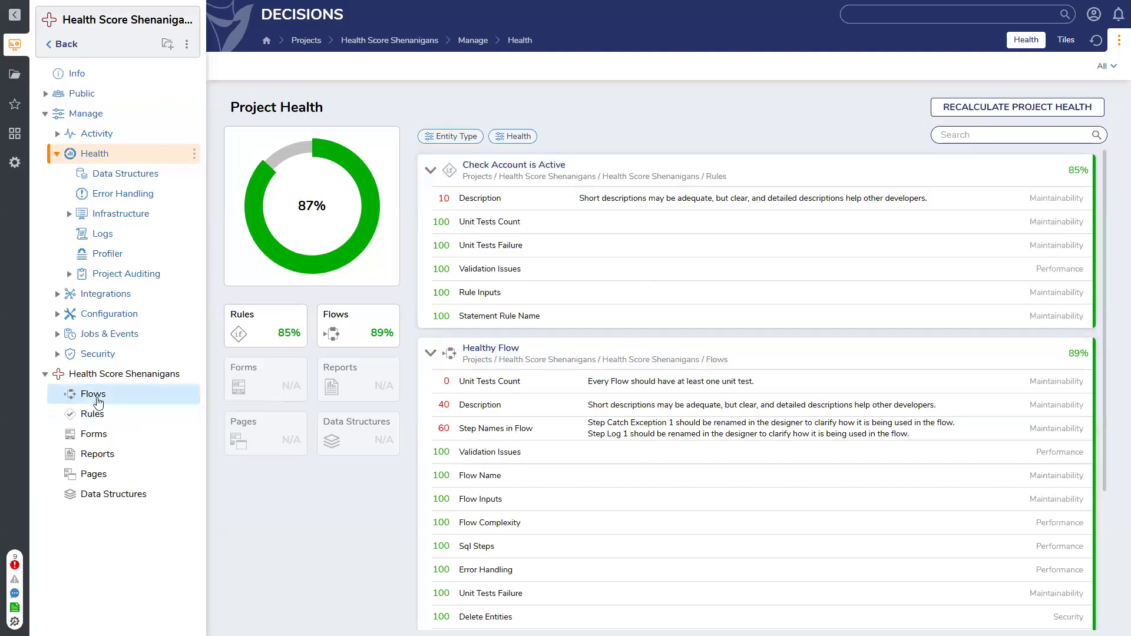
{"action": "left_click", "coordinate": [125, 396]}
{"action": "double_click", "coordinate": [290, 202]}
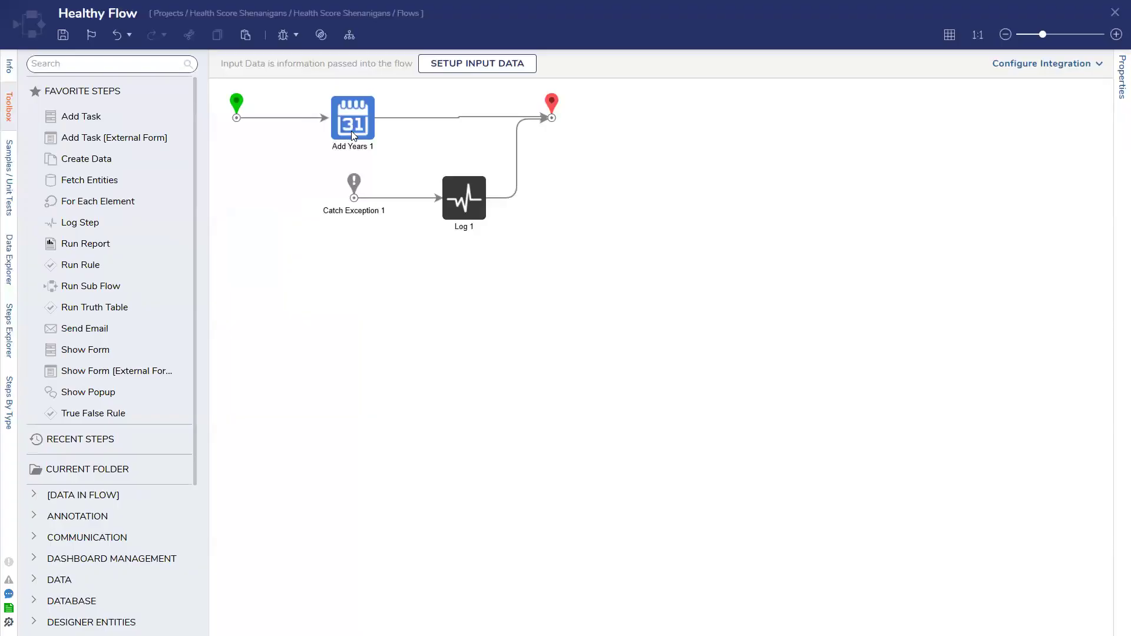
{"action": "left_click", "coordinate": [354, 136]}
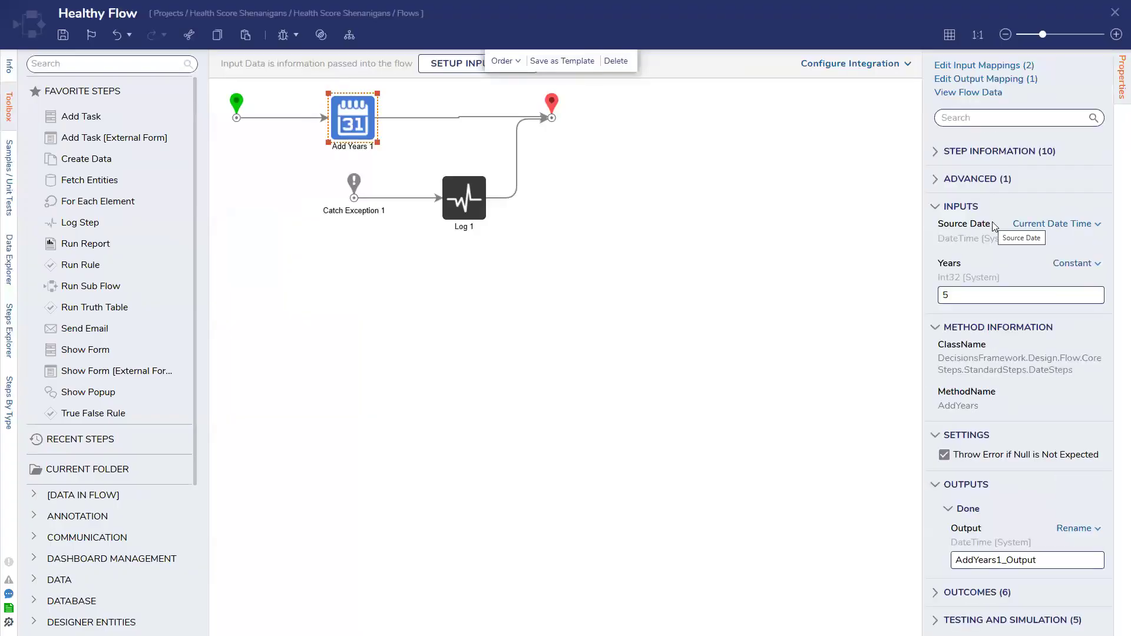
{"action": "left_click", "coordinate": [551, 113]}
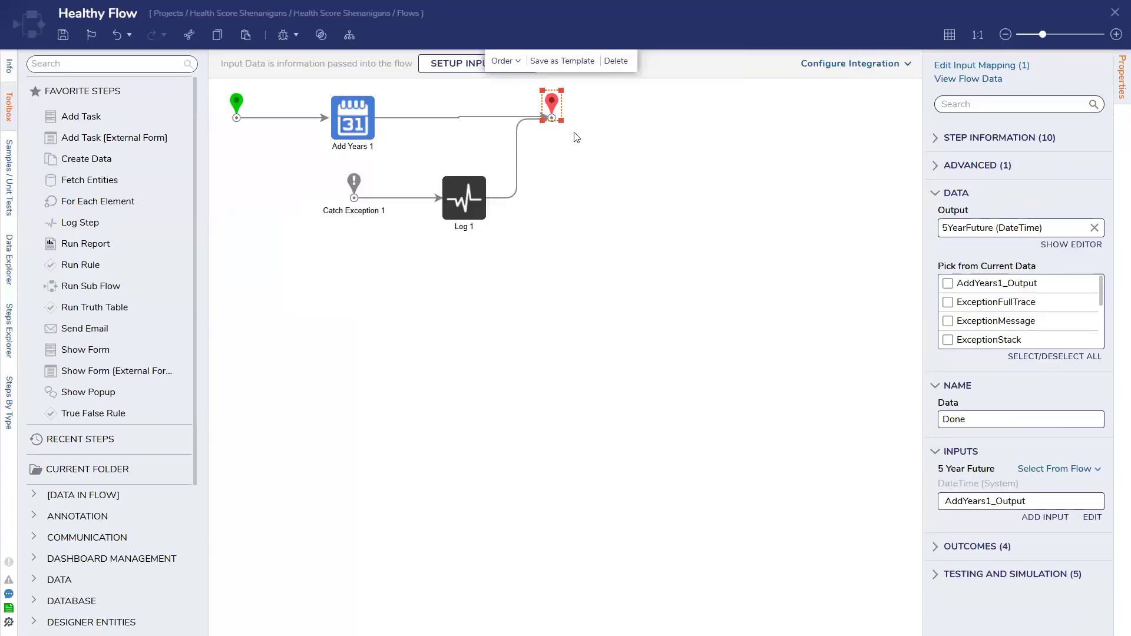
{"action": "left_click", "coordinate": [648, 211]}
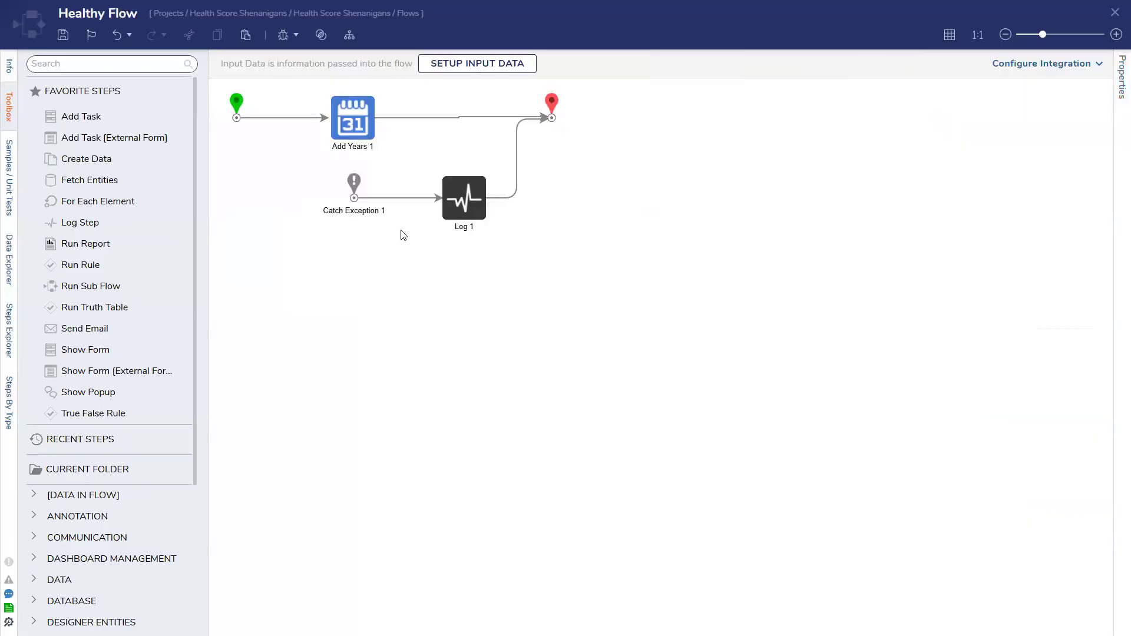
{"action": "left_click", "coordinate": [356, 199]}
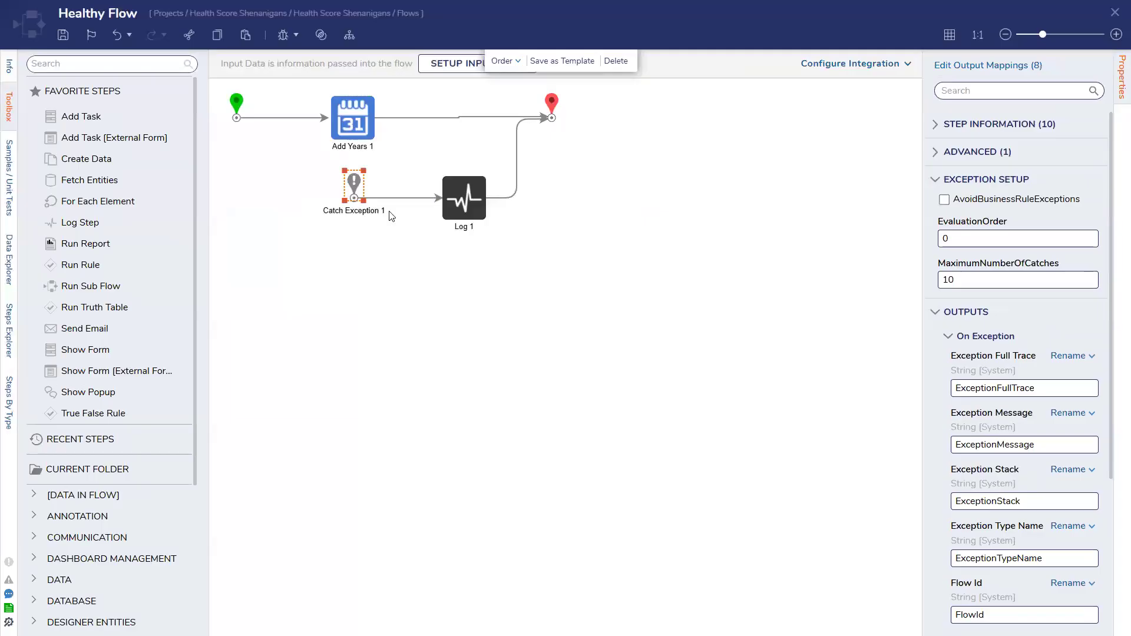
{"action": "left_click", "coordinate": [476, 201]}
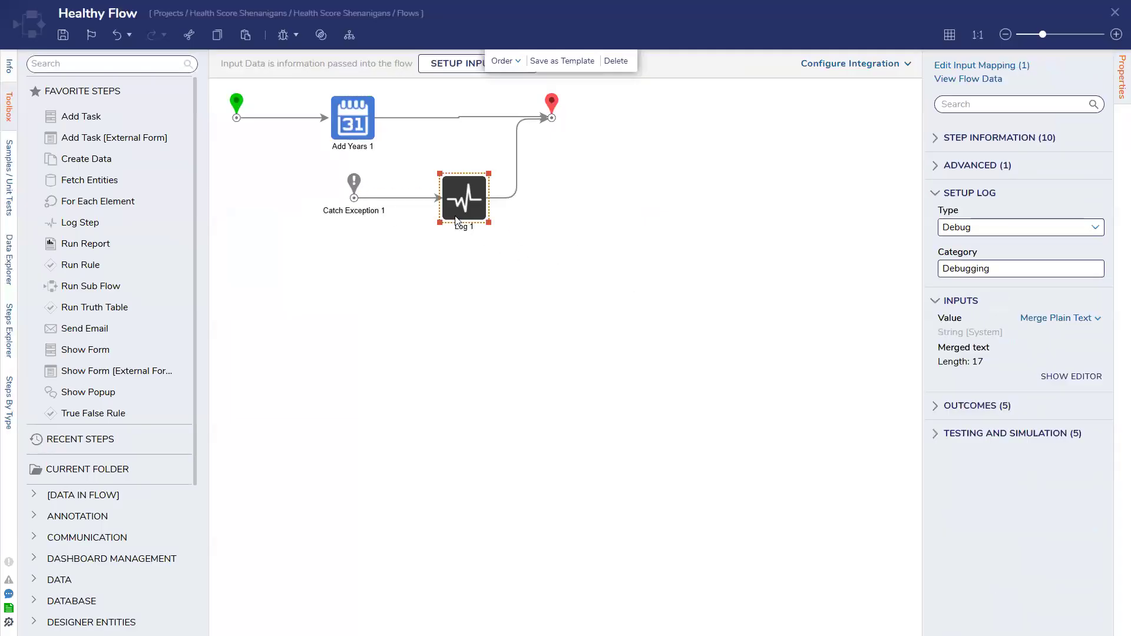
Save Healthy Flow without notes and close the flow designer
{"action": "left_click", "coordinate": [63, 35]}
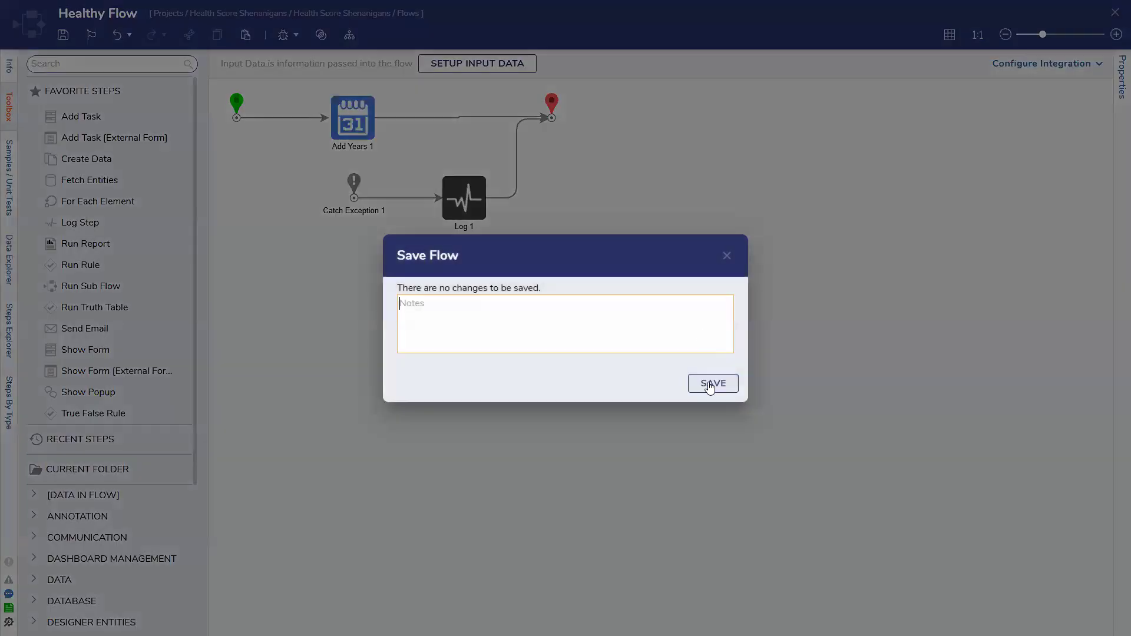
{"action": "left_click", "coordinate": [713, 385]}
{"action": "left_click", "coordinate": [1116, 12]}
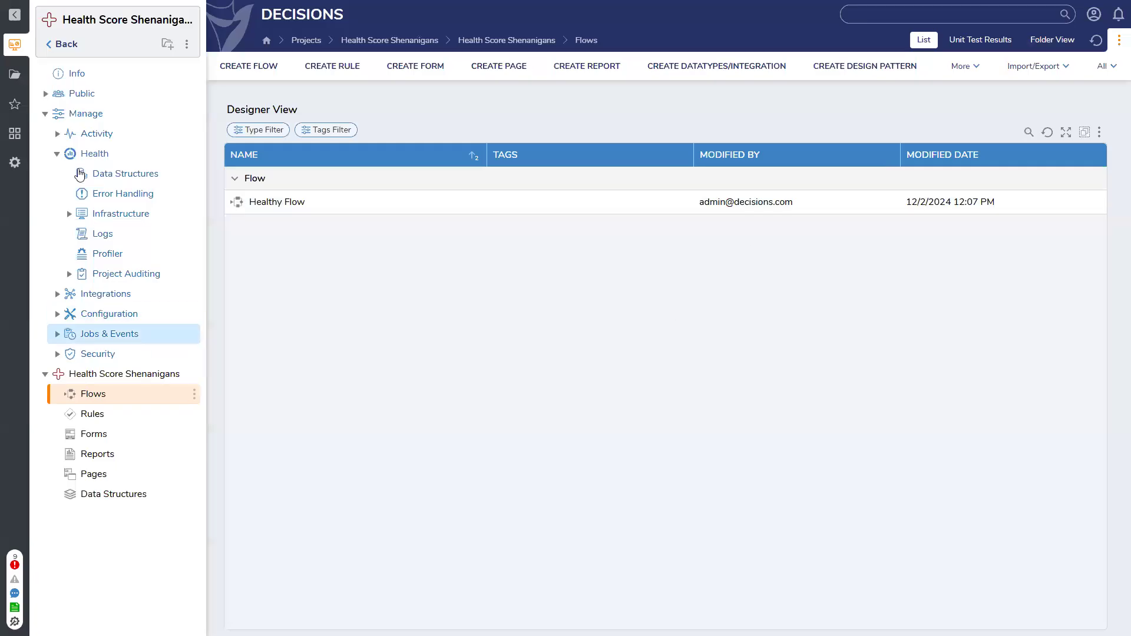
Examine the score breakdowns of Check Account is Active and Healthy Flow in the project health view
{"action": "left_click", "coordinate": [66, 156]}
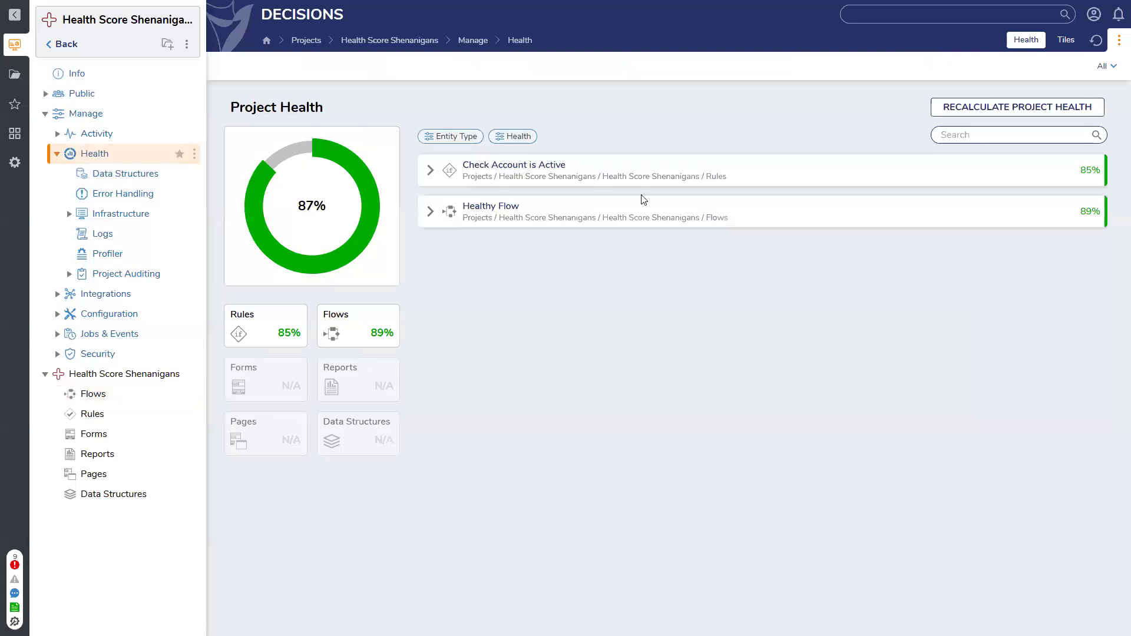
{"action": "left_click", "coordinate": [429, 170]}
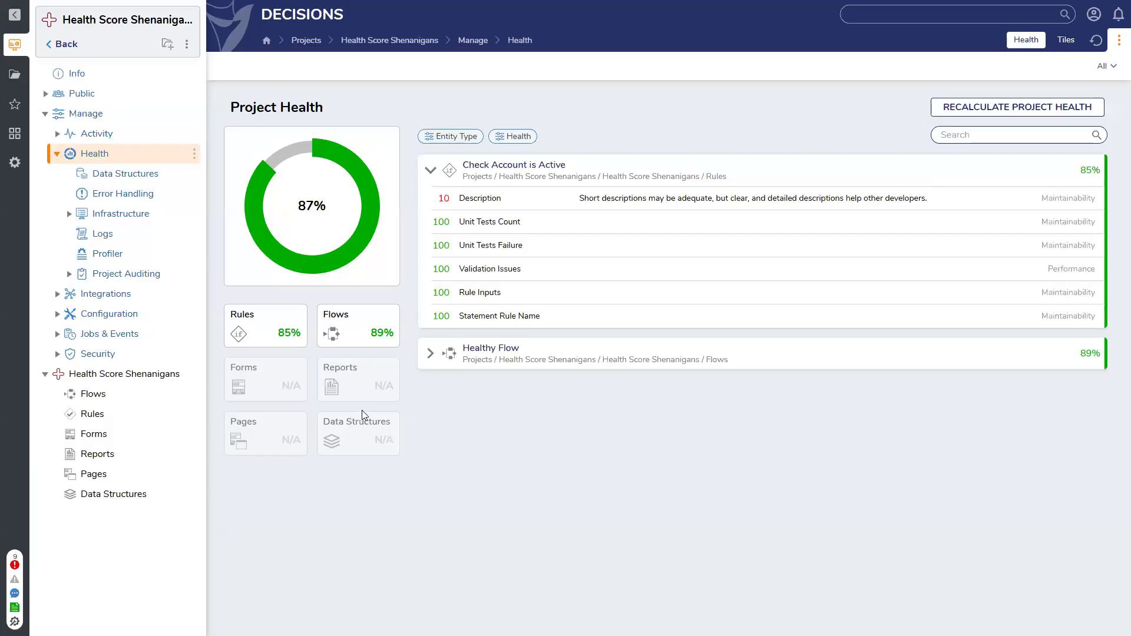
{"action": "left_click", "coordinate": [433, 171]}
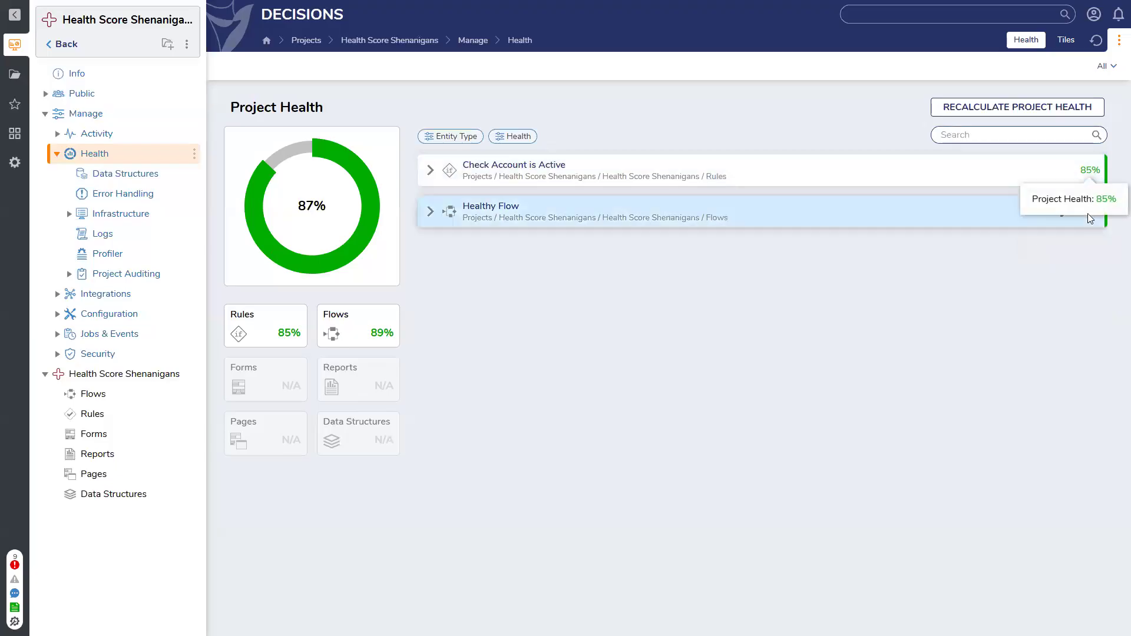
{"action": "left_click", "coordinate": [431, 212]}
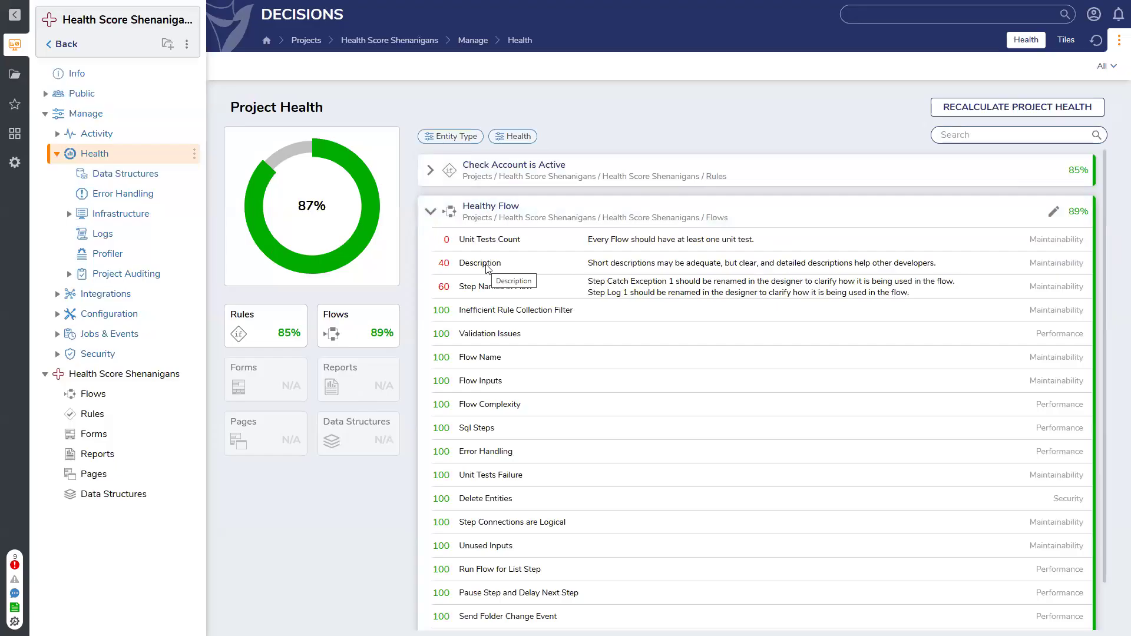
{"action": "scroll", "coordinate": [487, 268], "scroll_direction": "down", "scroll_amount": 1}
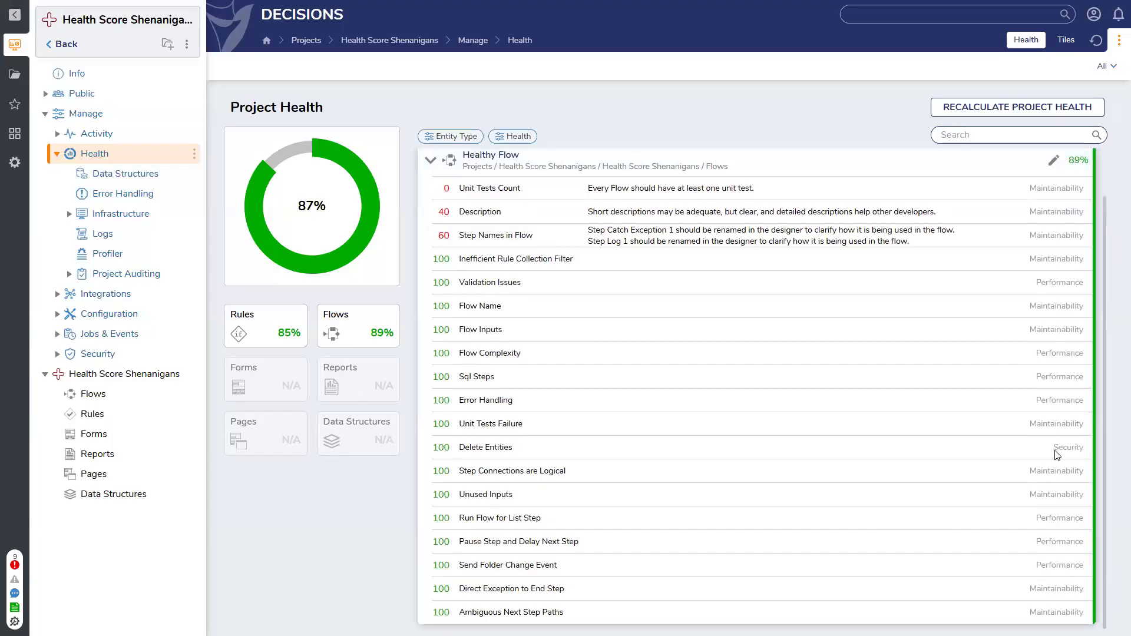
{"action": "scroll", "coordinate": [1057, 455], "scroll_direction": "up", "scroll_amount": 1}
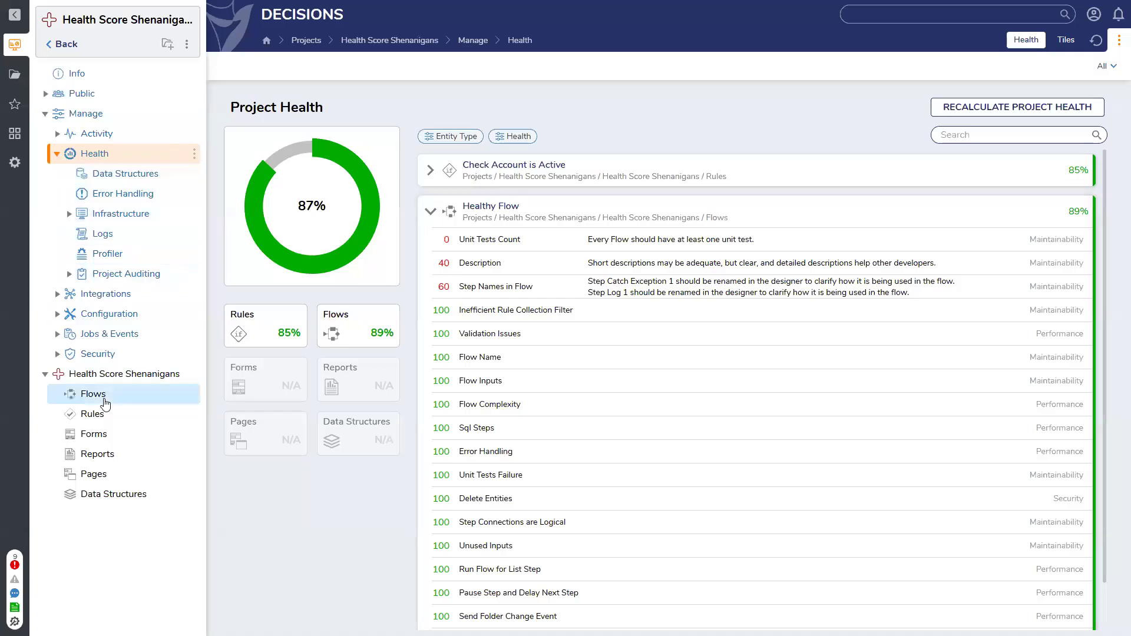
Open Healthy Flow in the designer and rename the Add Years 1 step as Add 5 Years
{"action": "left_click", "coordinate": [104, 398]}
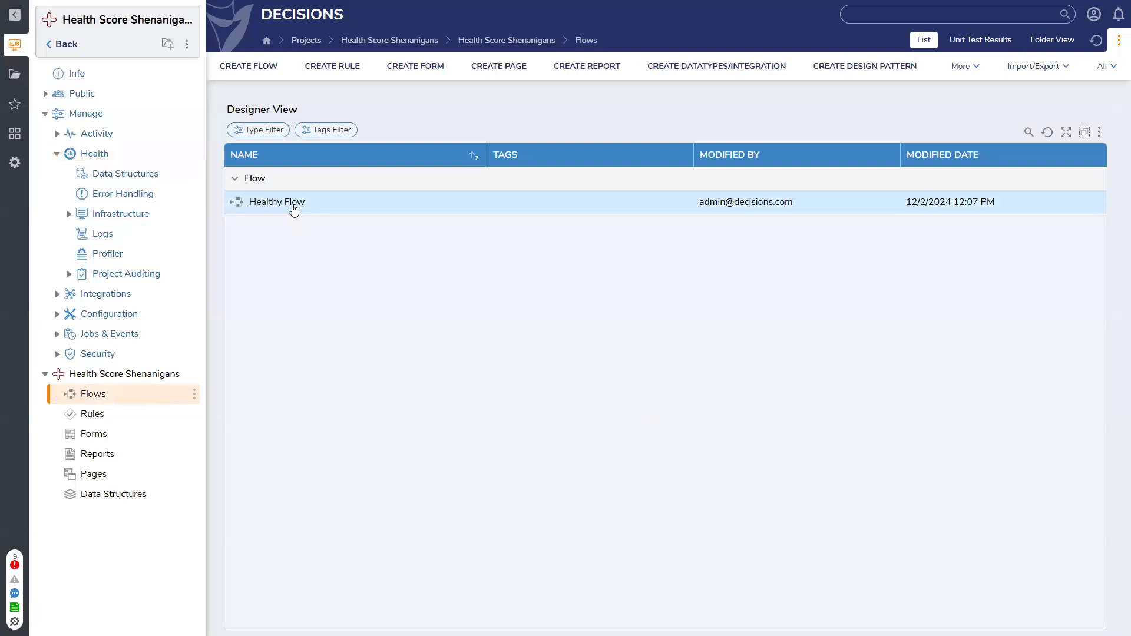
{"action": "double_click", "coordinate": [293, 204]}
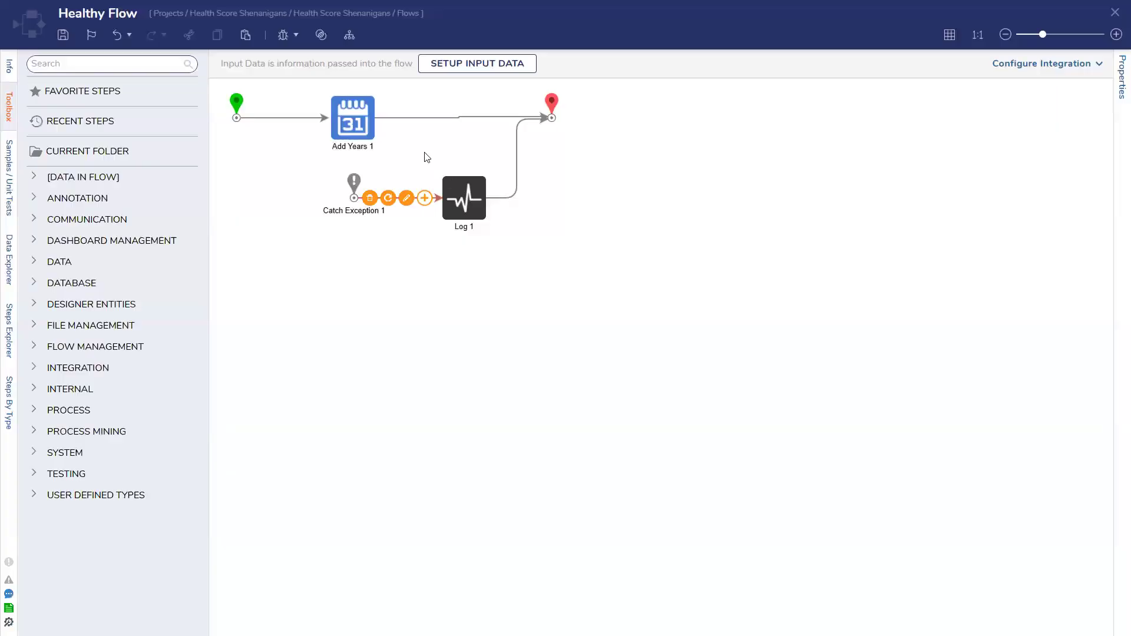
{"action": "left_click", "coordinate": [361, 118]}
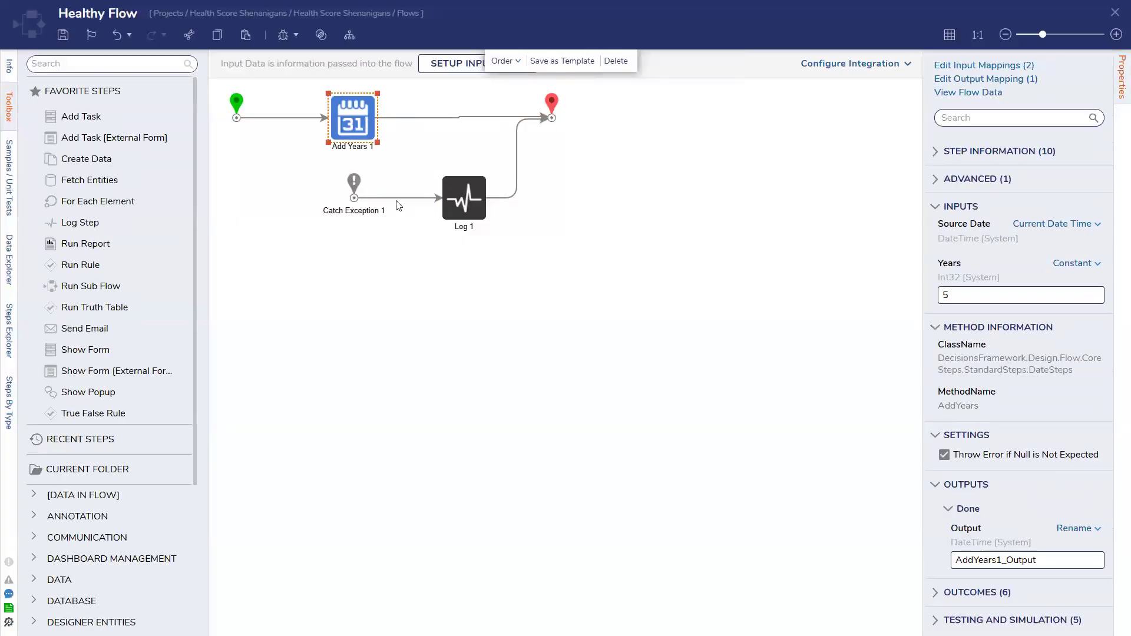
{"action": "left_click", "coordinate": [937, 154]}
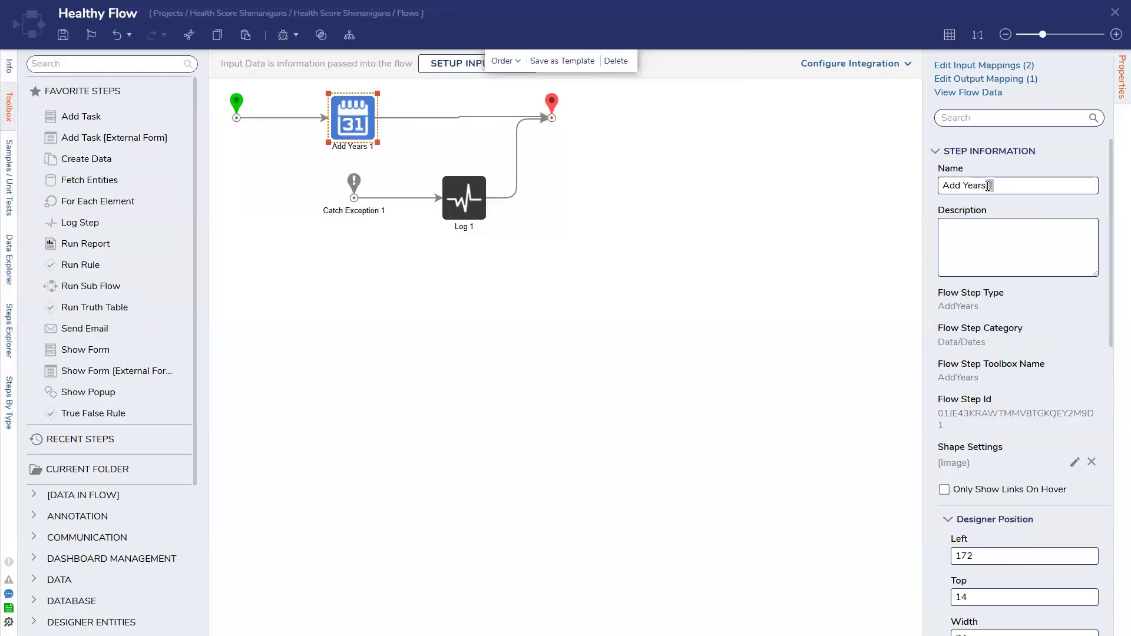
{"action": "key", "text": "BackSpace"}
Rename the Log 1 step as Log Impossible Error
{"action": "left_click", "coordinate": [473, 207]}
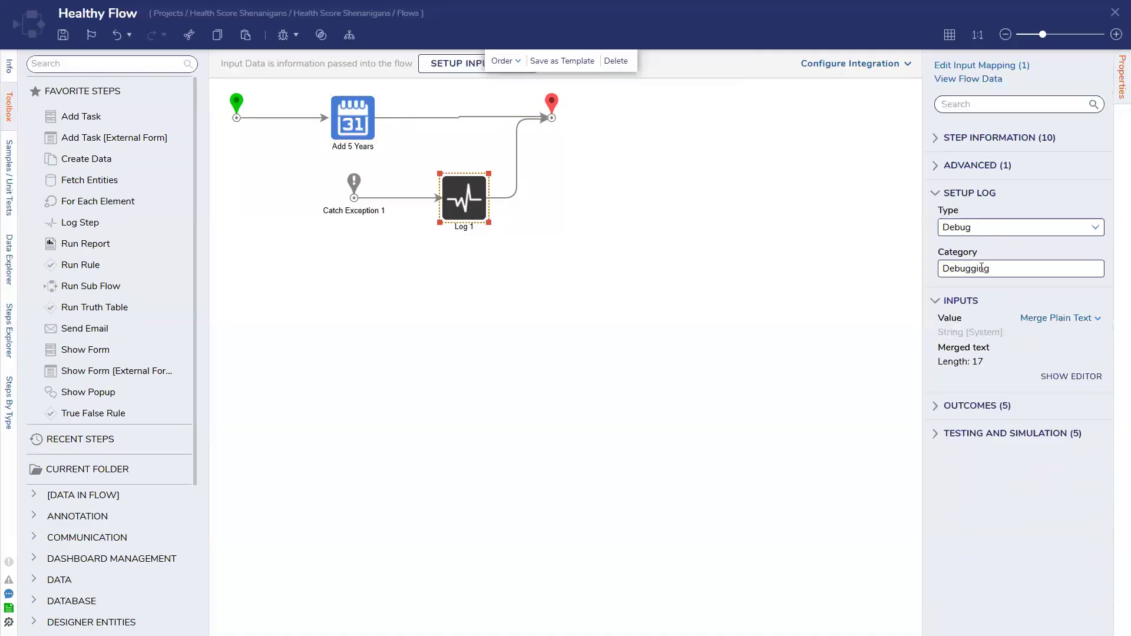
{"action": "left_click", "coordinate": [944, 139]}
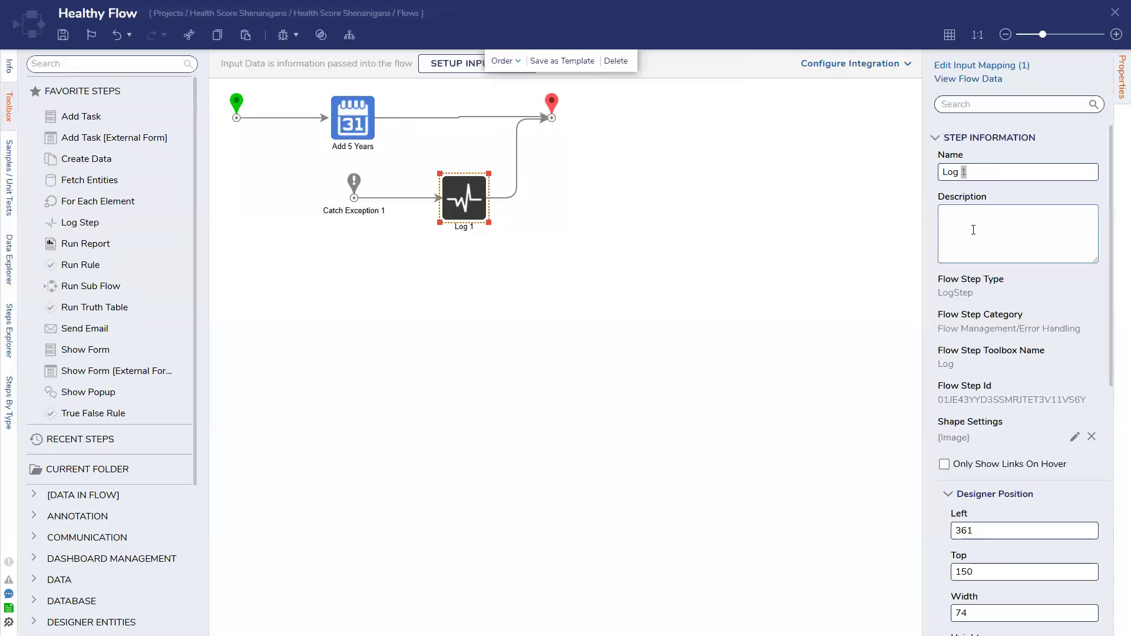
{"action": "type", "text": "Error"}
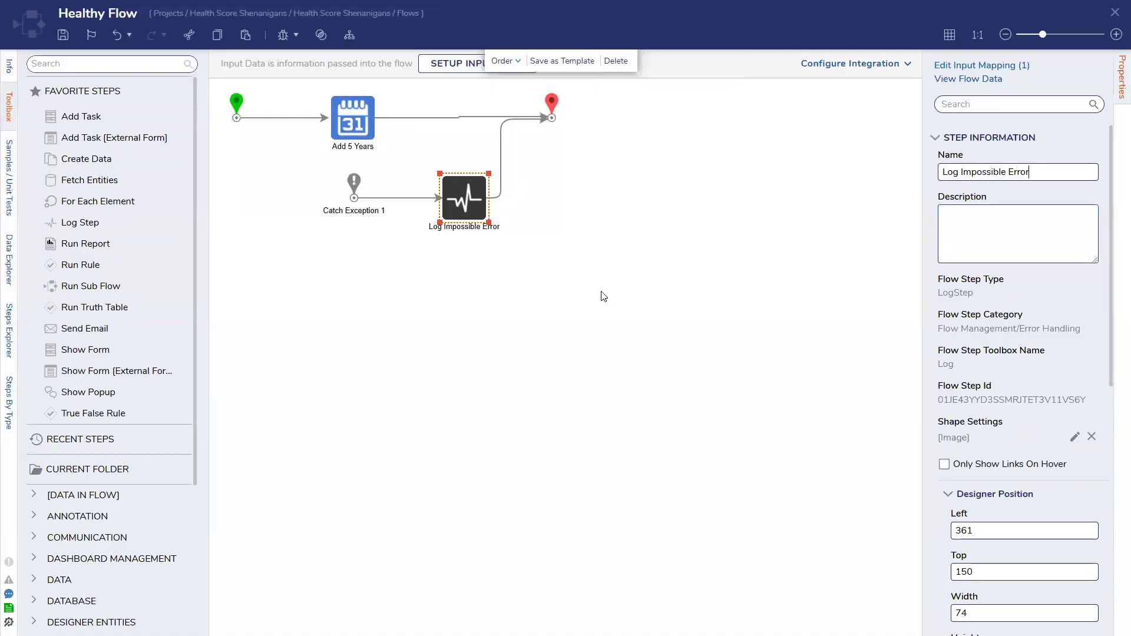
{"action": "left_click", "coordinate": [404, 271]}
Save Healthy Flow and close the flow designer
{"action": "left_click", "coordinate": [360, 132]}
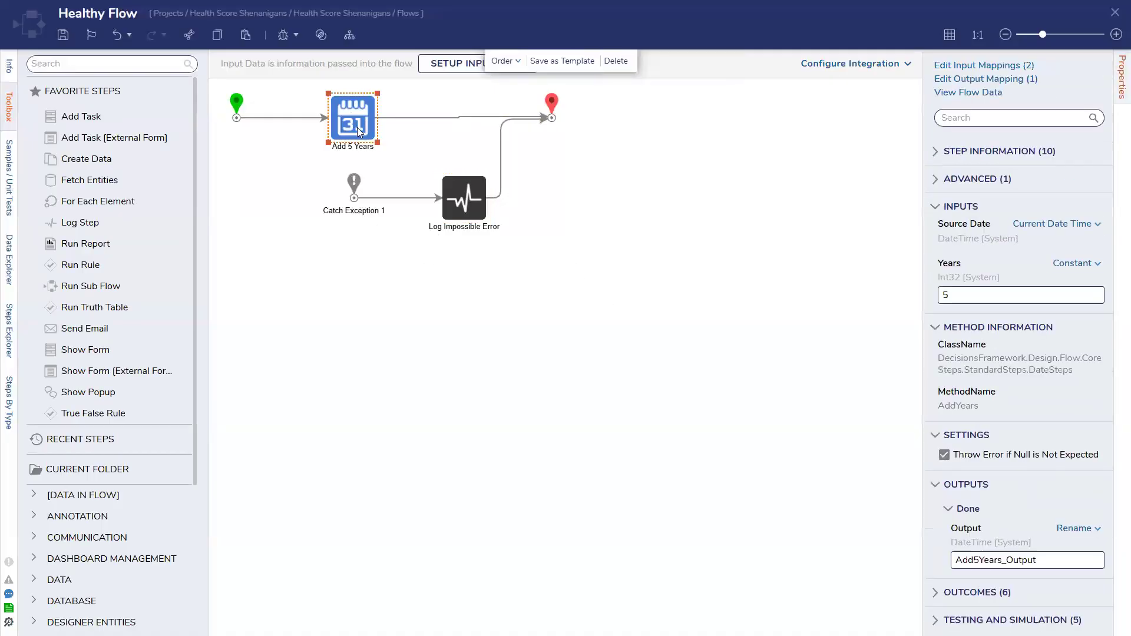
{"action": "left_click", "coordinate": [238, 109]}
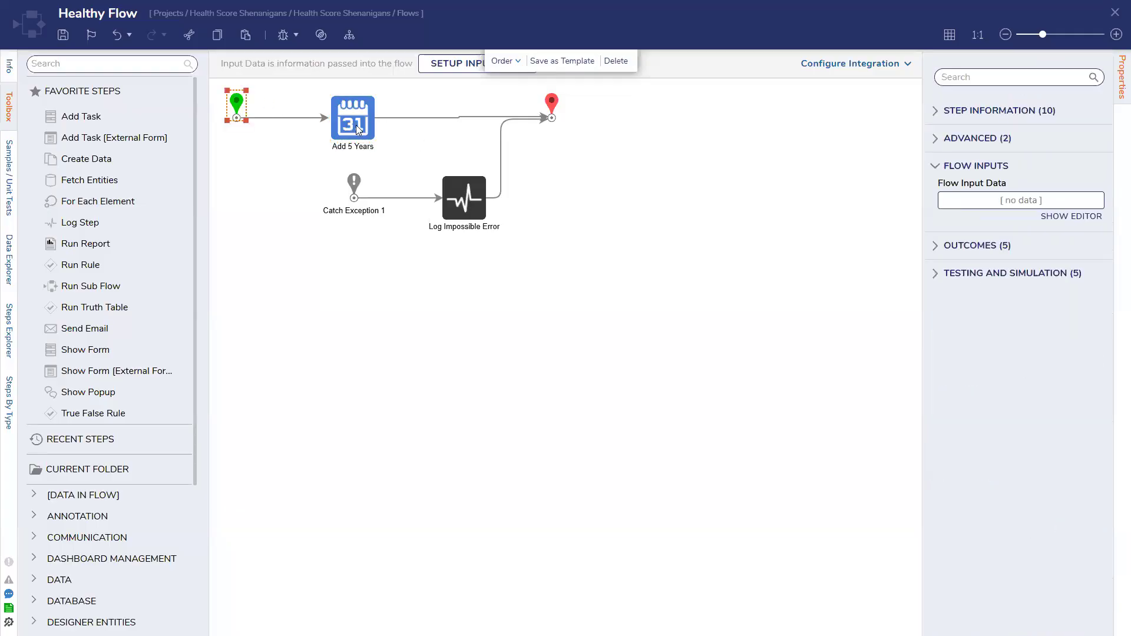
{"action": "left_click", "coordinate": [358, 130]}
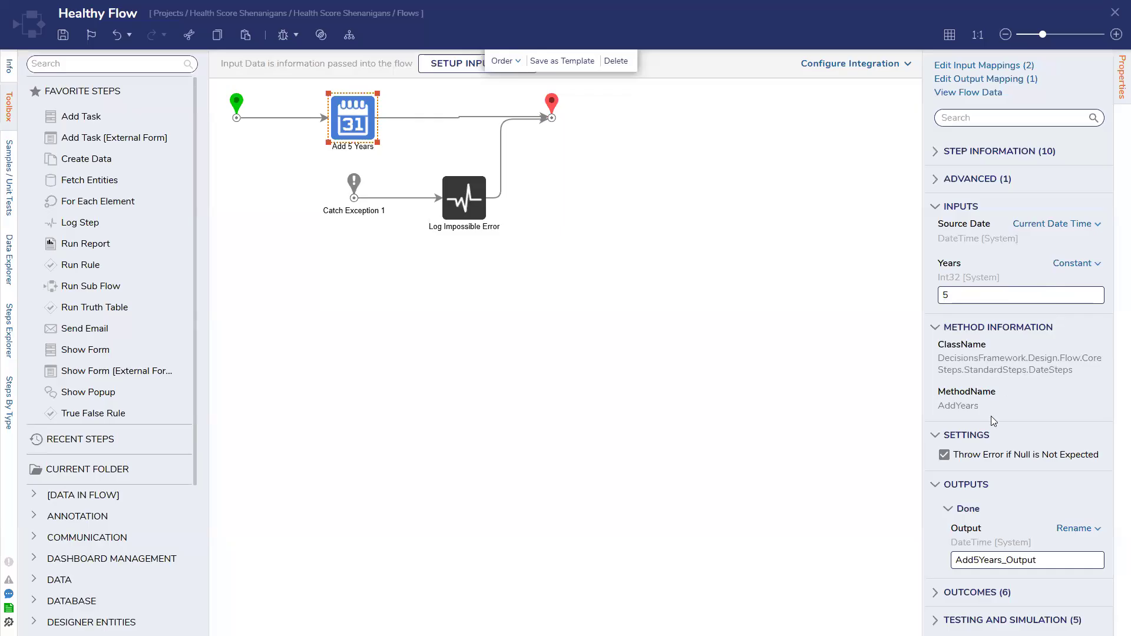
{"action": "left_click", "coordinate": [602, 169]}
{"action": "left_click", "coordinate": [63, 35]}
{"action": "left_click", "coordinate": [703, 383]}
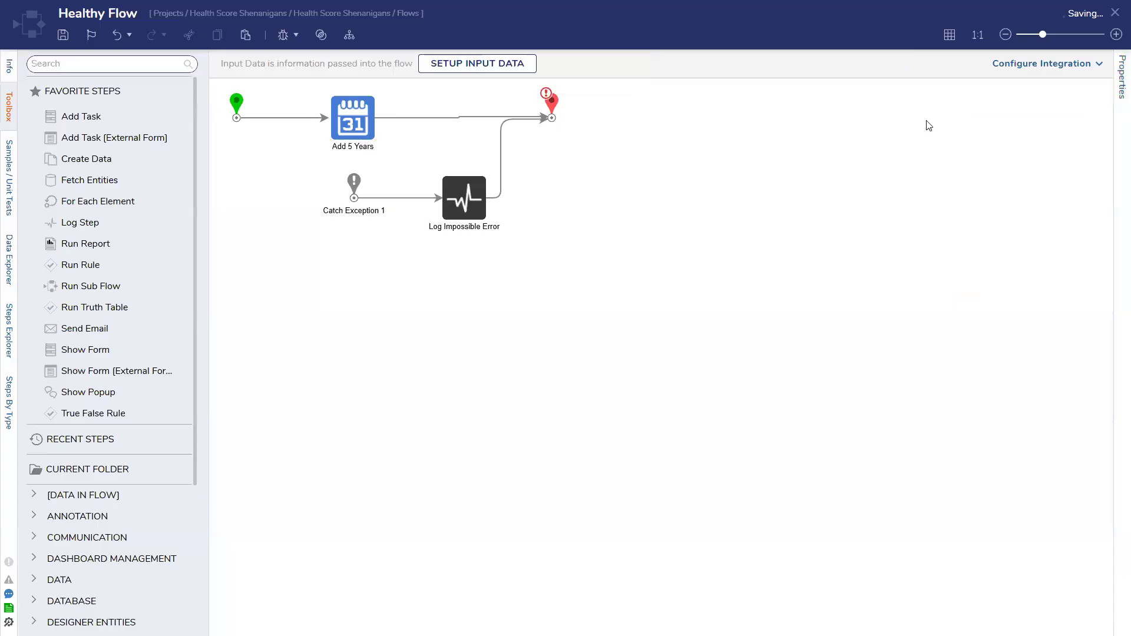
{"action": "left_click", "coordinate": [1115, 13]}
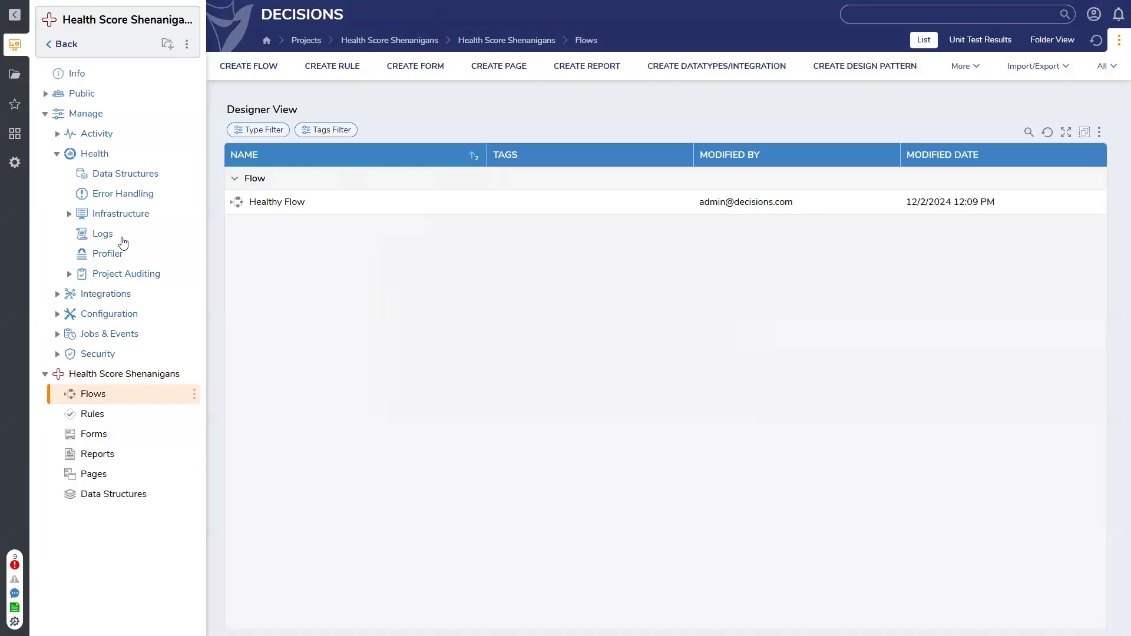
Open the project health details from the project's info page and examine Healthy Flow's score breakdown
{"action": "left_click", "coordinate": [80, 75]}
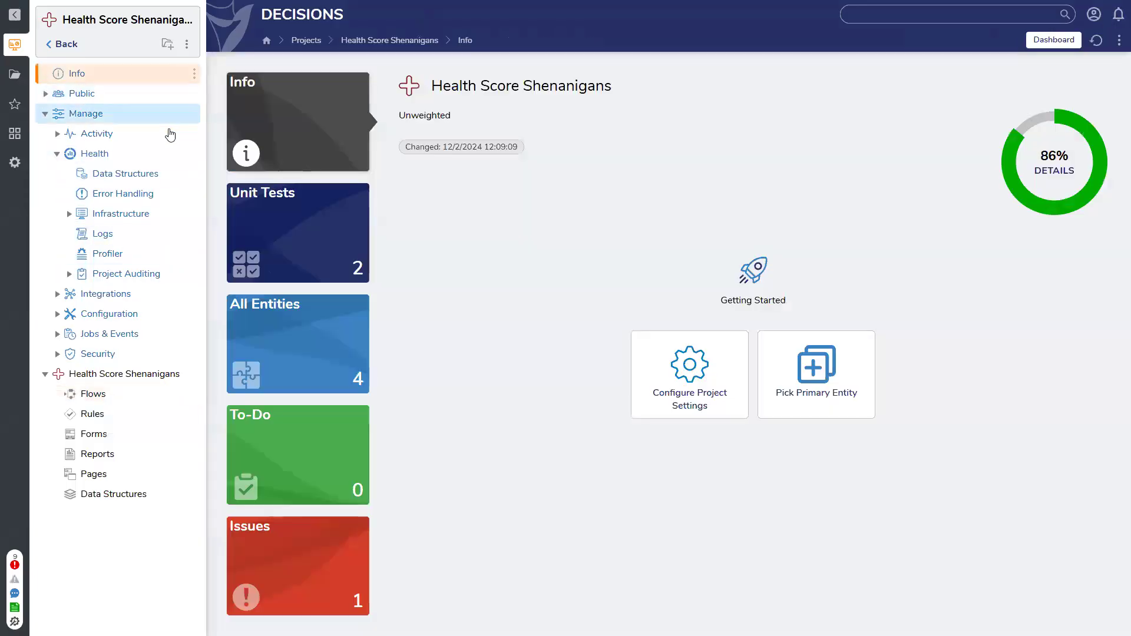
{"action": "left_click", "coordinate": [1054, 171]}
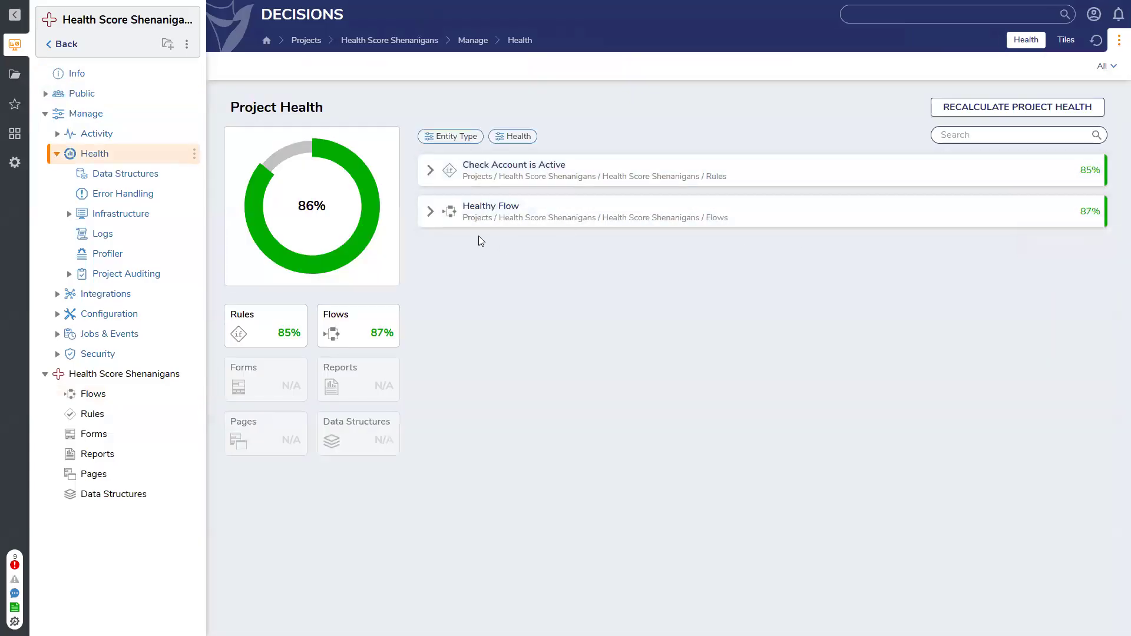
{"action": "left_click", "coordinate": [433, 215]}
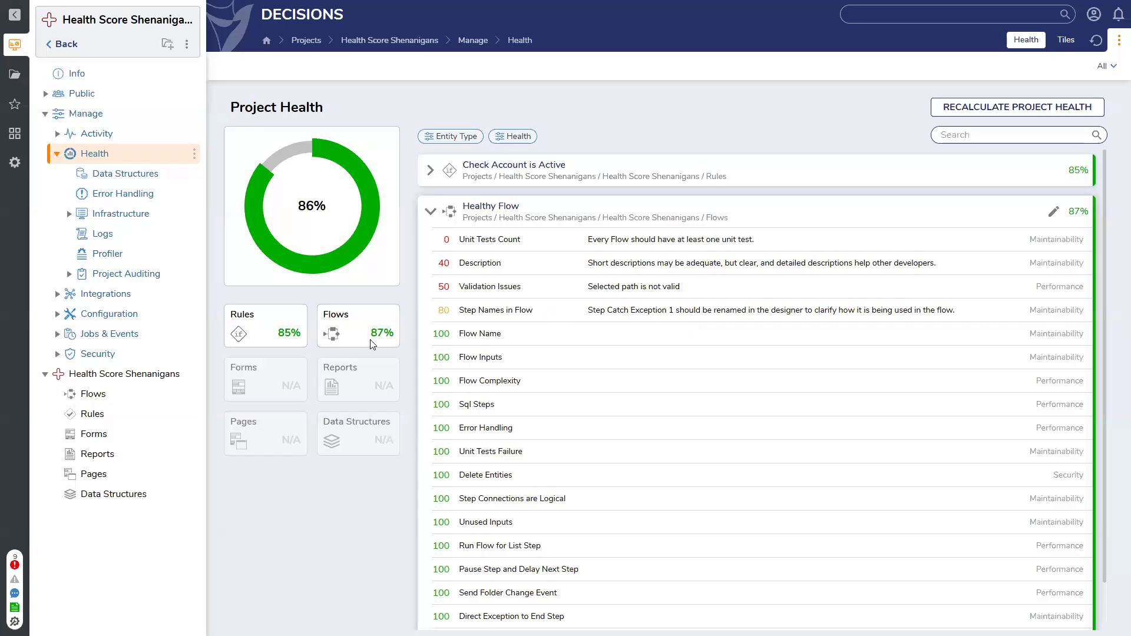
{"action": "scroll", "coordinate": [483, 402], "scroll_direction": "down", "scroll_amount": 1}
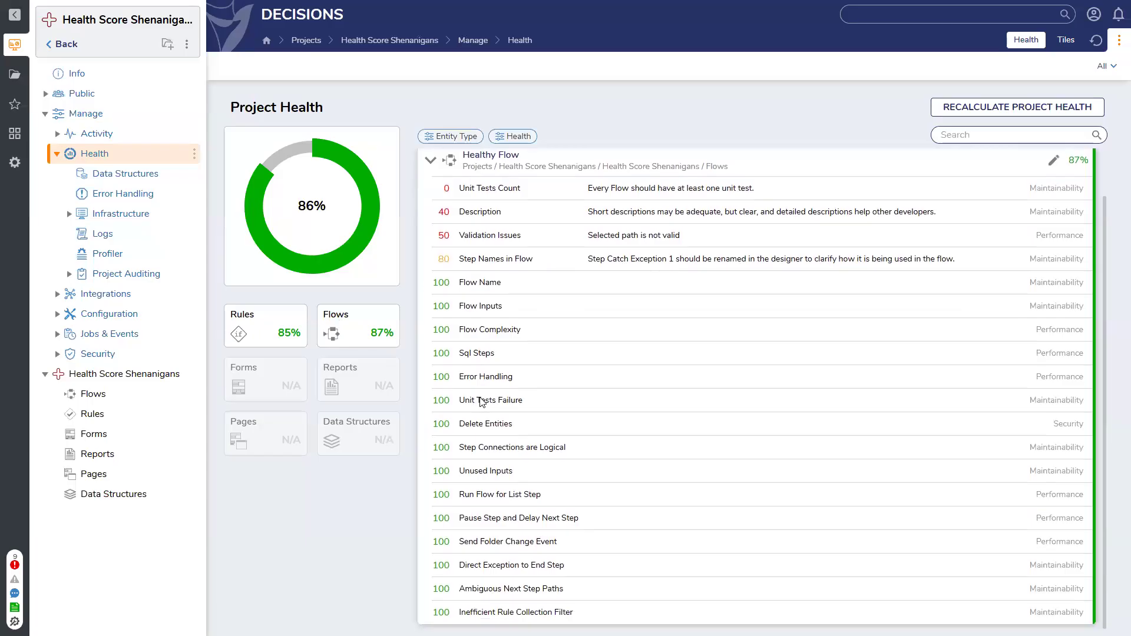
{"action": "scroll", "coordinate": [447, 356], "scroll_direction": "up", "scroll_amount": 1}
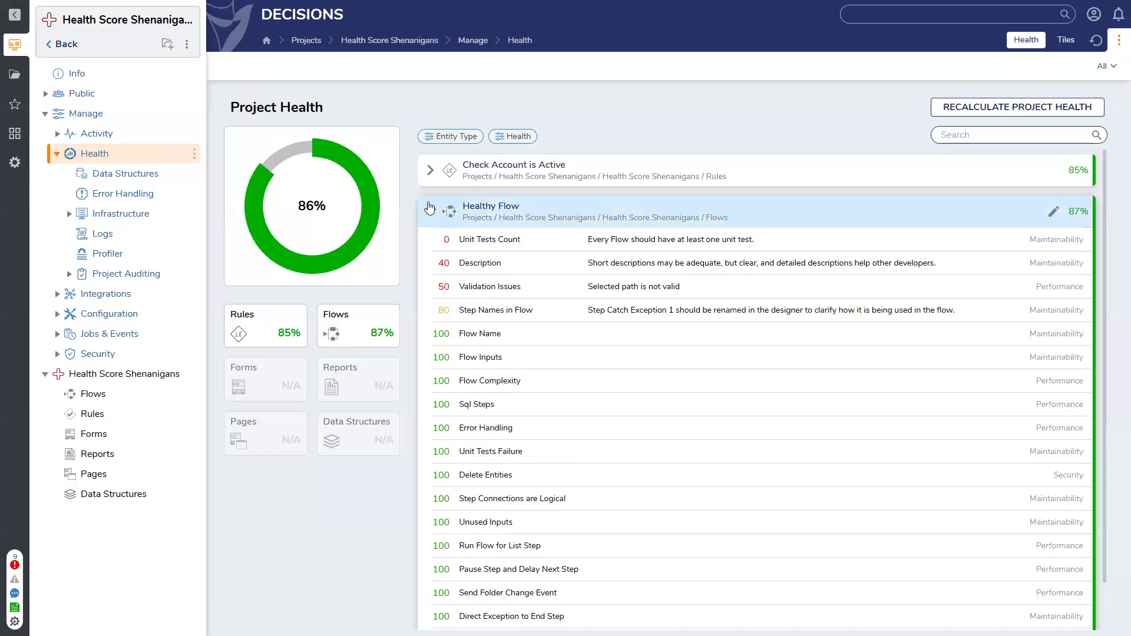
{"action": "left_click", "coordinate": [426, 210]}
{"action": "left_click", "coordinate": [429, 184]}
{"action": "left_click", "coordinate": [430, 170]}
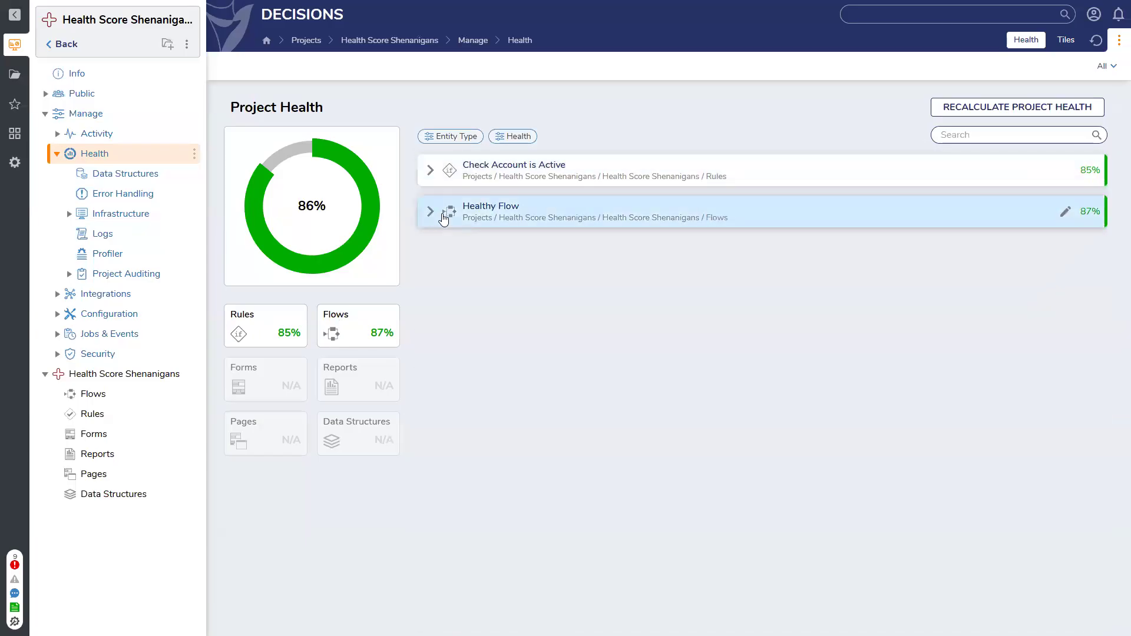
{"action": "left_click", "coordinate": [430, 212]}
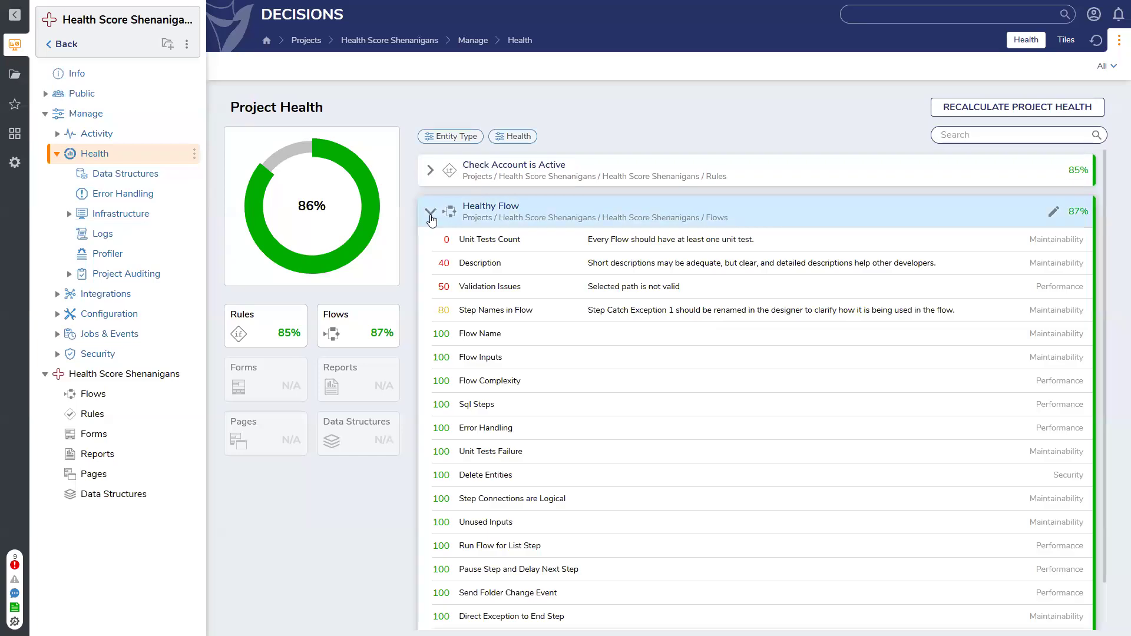
{"action": "left_click", "coordinate": [431, 214]}
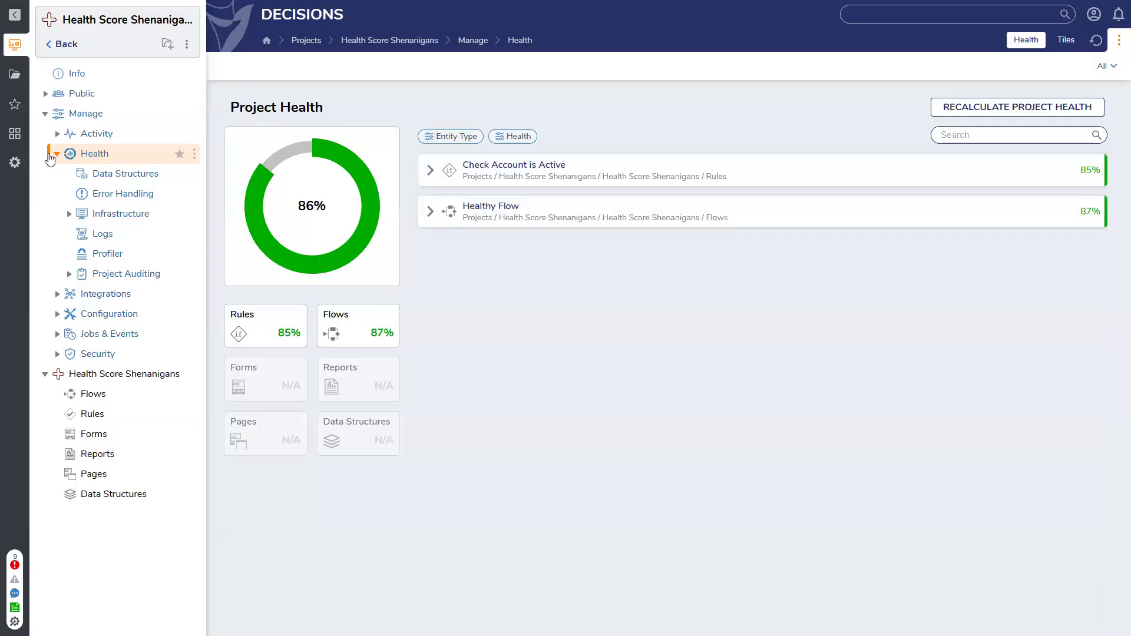
Collapse the Manage folder and recheck Healthy Flow's individual health checks
{"action": "left_click", "coordinate": [45, 117]}
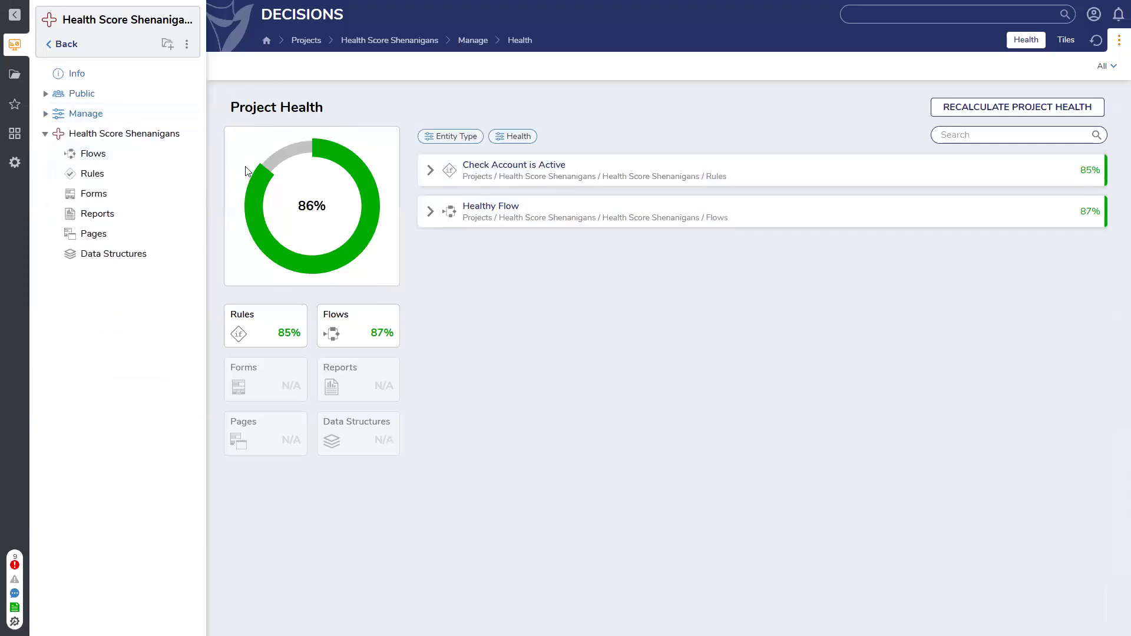
{"action": "left_click", "coordinate": [430, 211]}
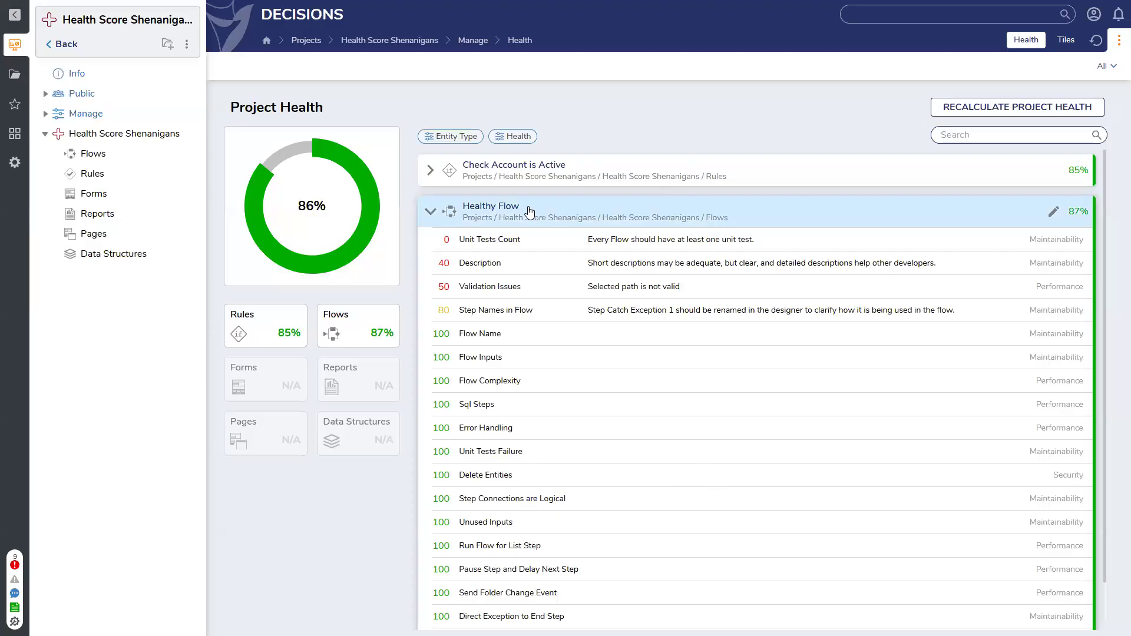
{"action": "left_click", "coordinate": [429, 213]}
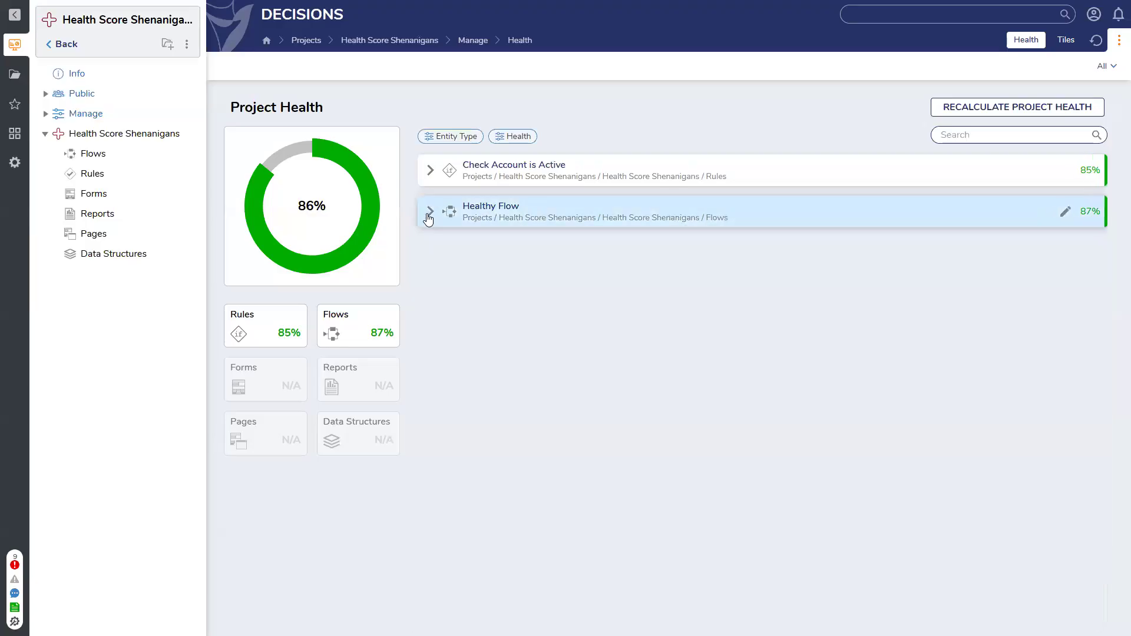
{"action": "left_click", "coordinate": [429, 213]}
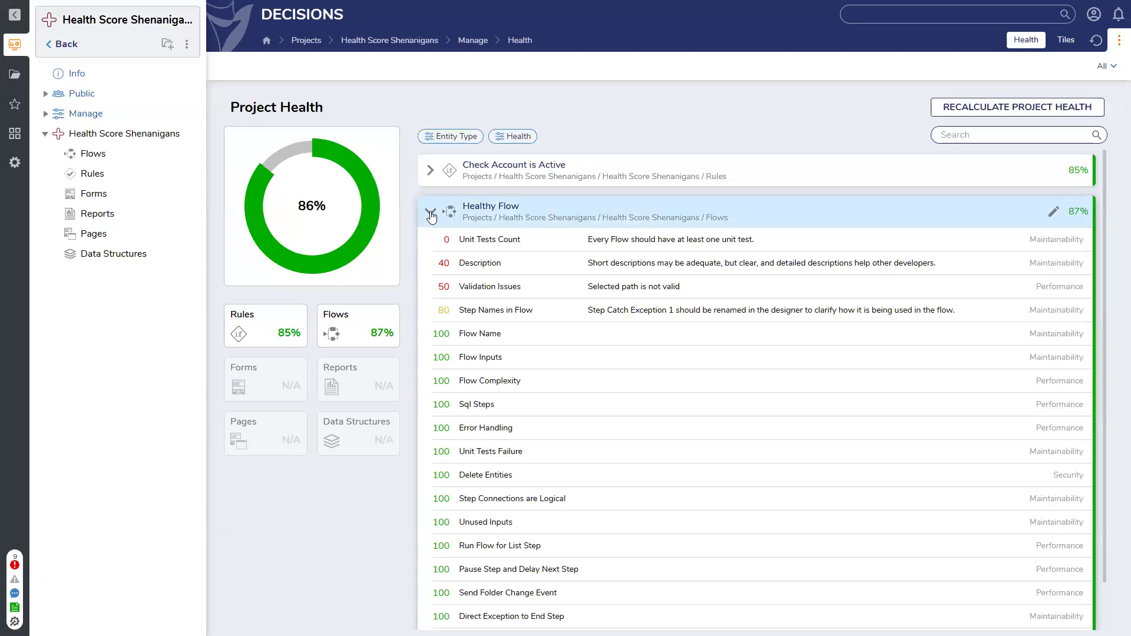
{"action": "left_click", "coordinate": [429, 214]}
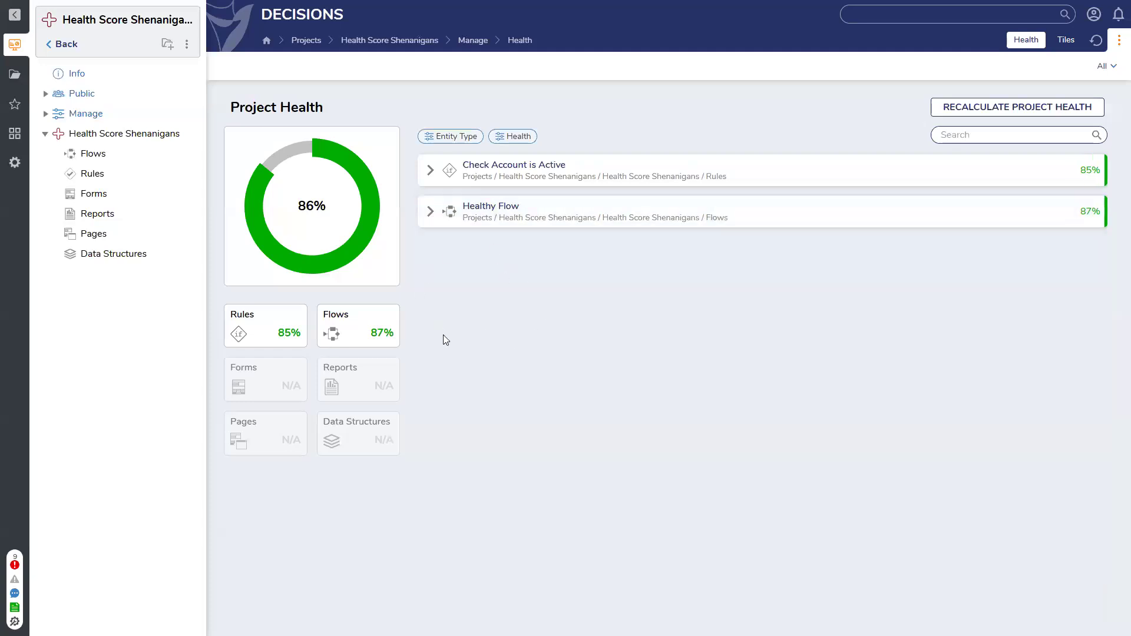
Reopen the Health Score Shenanigans project from the project list and browse its Flows, Rules and Forms folders
{"action": "left_click", "coordinate": [45, 134]}
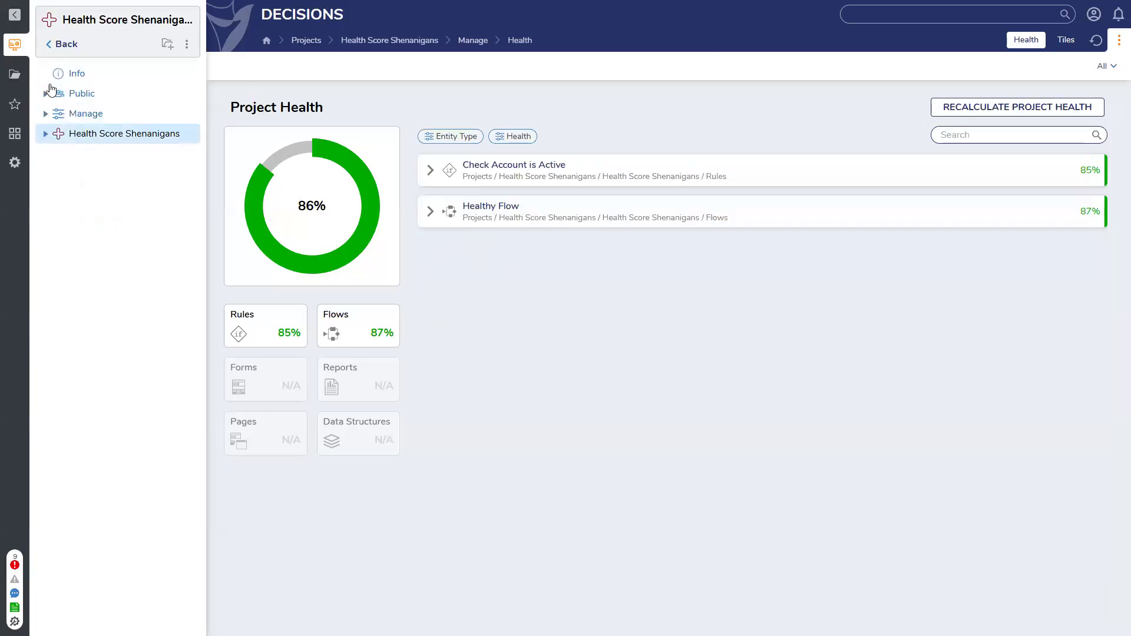
{"action": "left_click", "coordinate": [63, 45]}
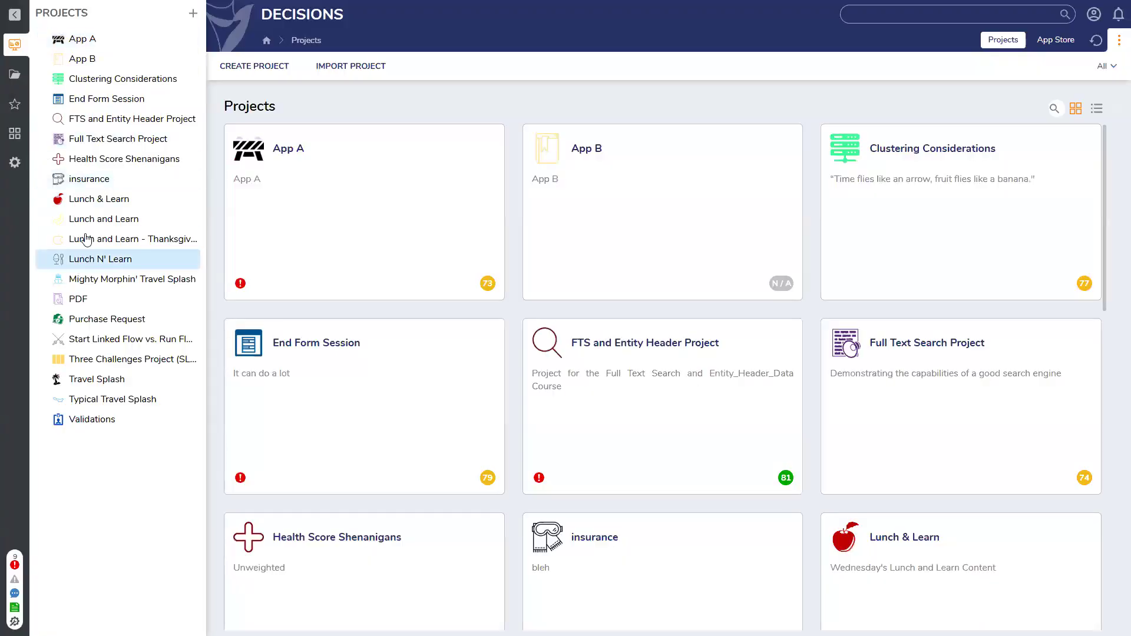
{"action": "left_click", "coordinate": [100, 159]}
{"action": "left_click", "coordinate": [45, 135]}
{"action": "left_click", "coordinate": [113, 158]}
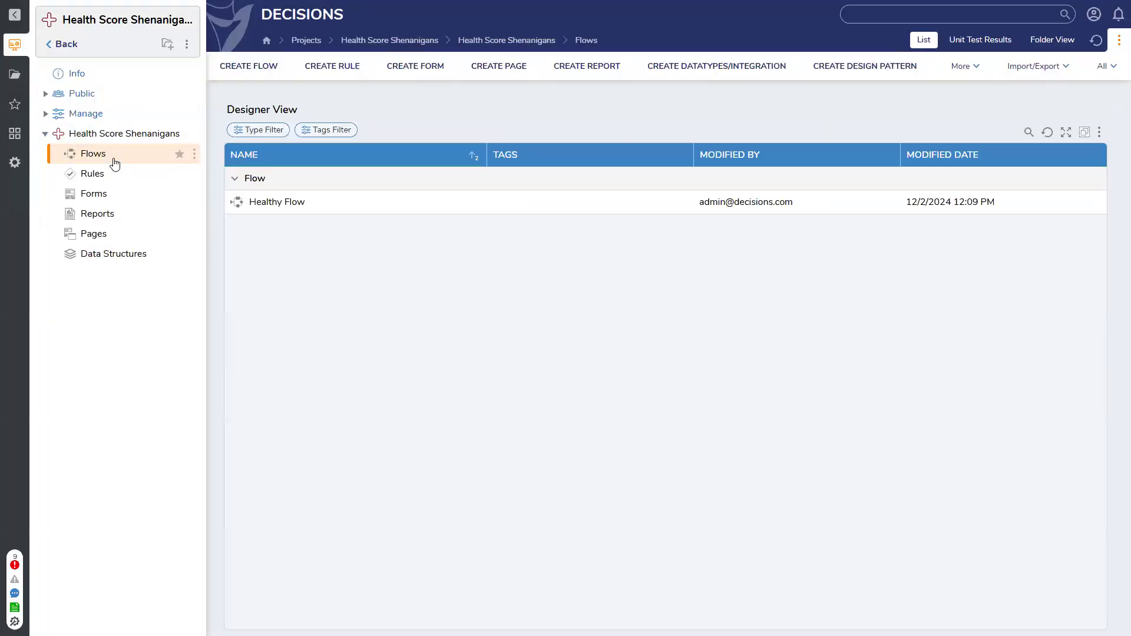
{"action": "left_click", "coordinate": [109, 180]}
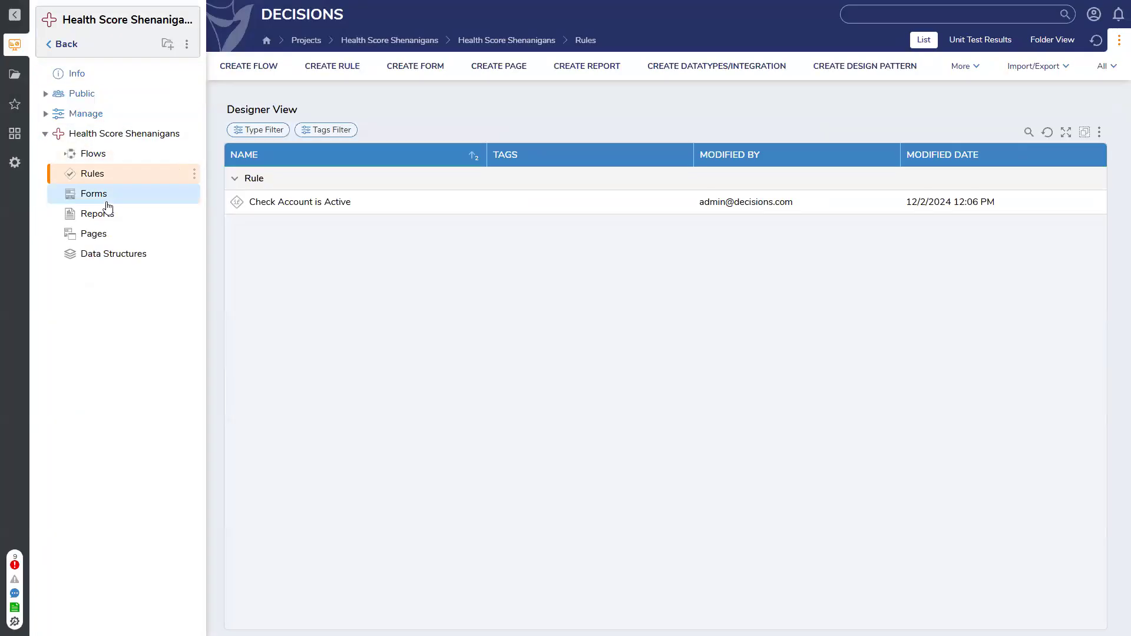
{"action": "left_click", "coordinate": [108, 200]}
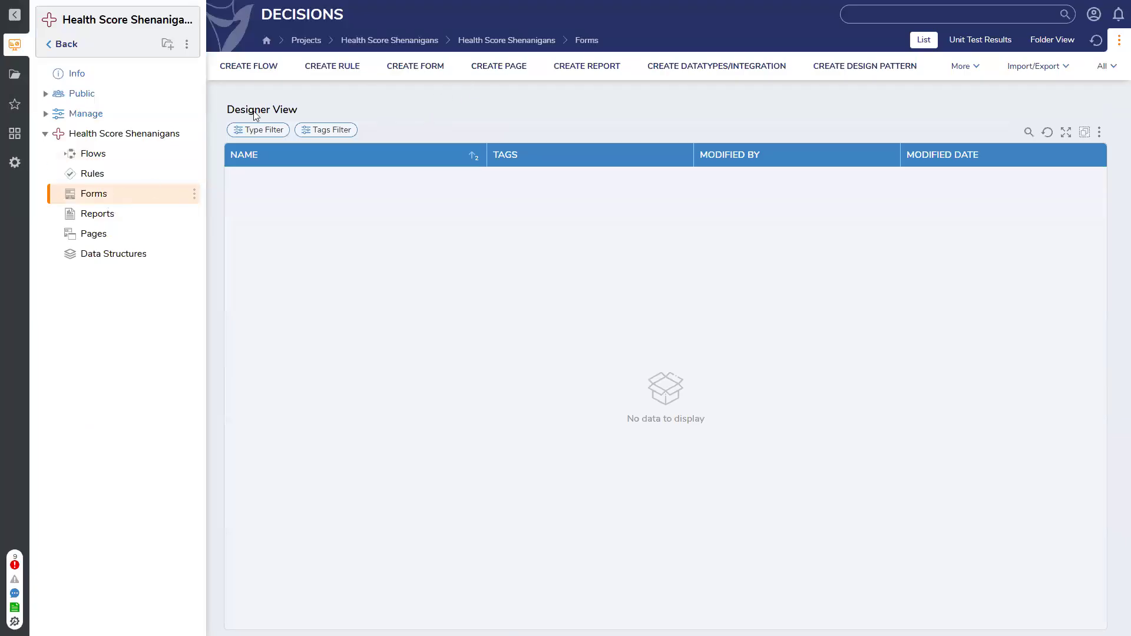
Create a report named Account Report in the project's Reports folder
{"action": "left_click", "coordinate": [110, 218]}
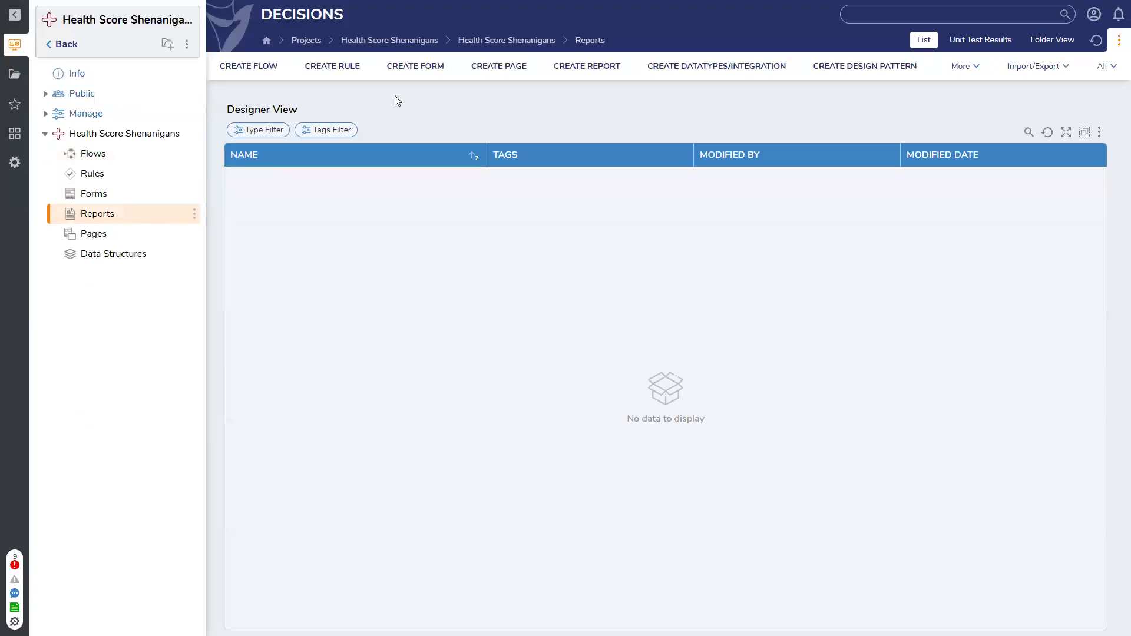
{"action": "left_click", "coordinate": [601, 61]}
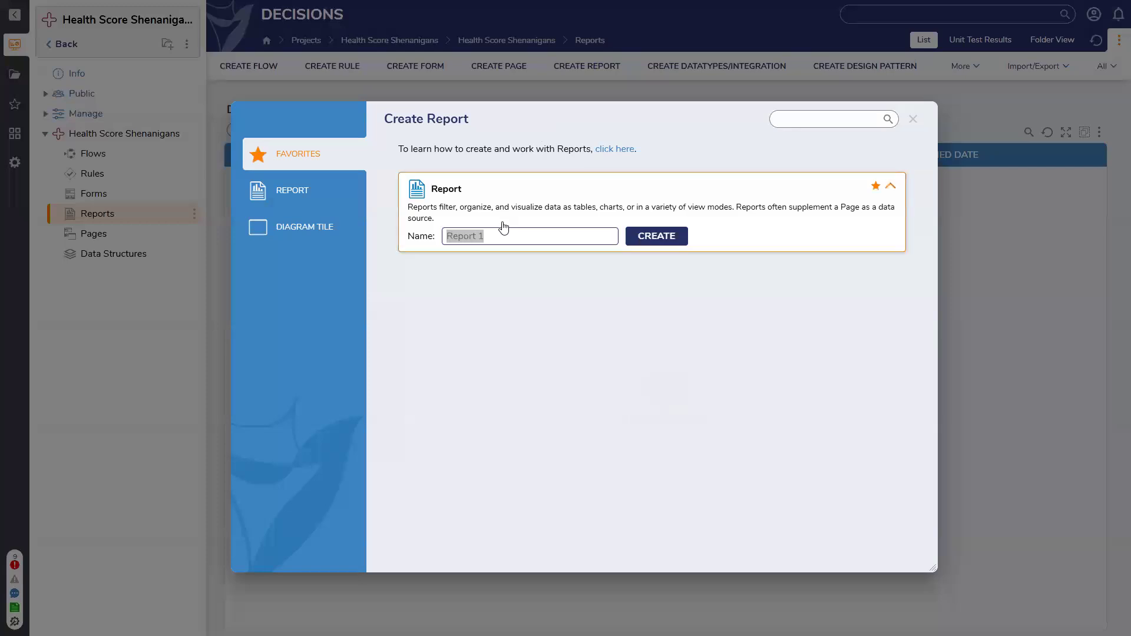
{"action": "type", "text": "Account Report"}
{"action": "key", "text": "Return"}
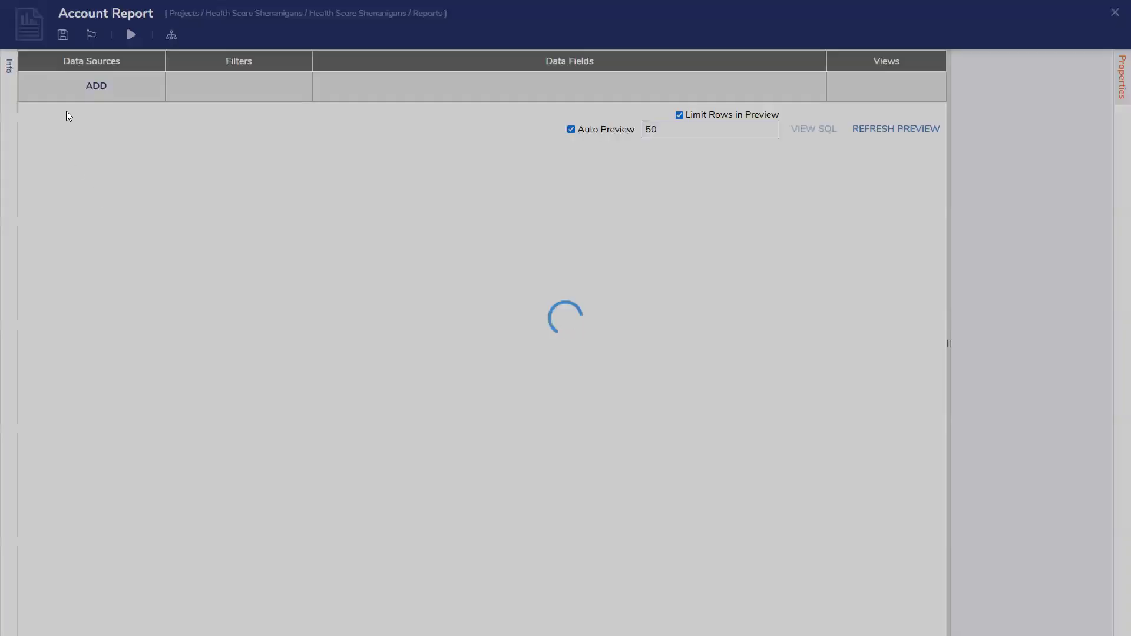
Search the data sources for account and add Account as the report's data source
{"action": "left_click", "coordinate": [98, 115]}
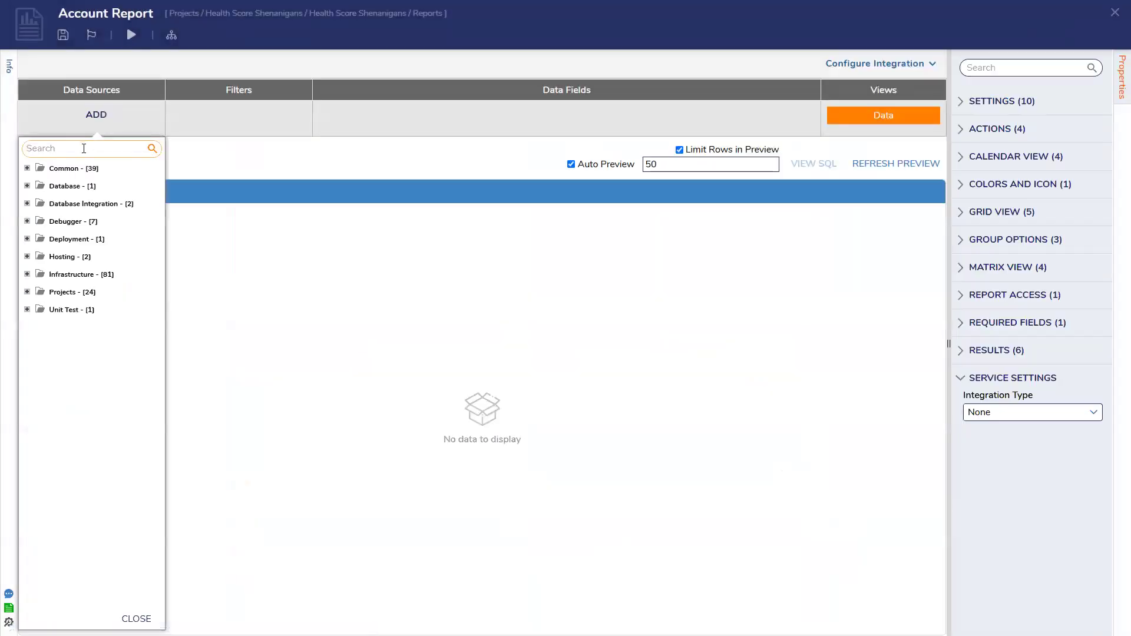
{"action": "type", "text": "account"}
{"action": "key", "text": "Return"}
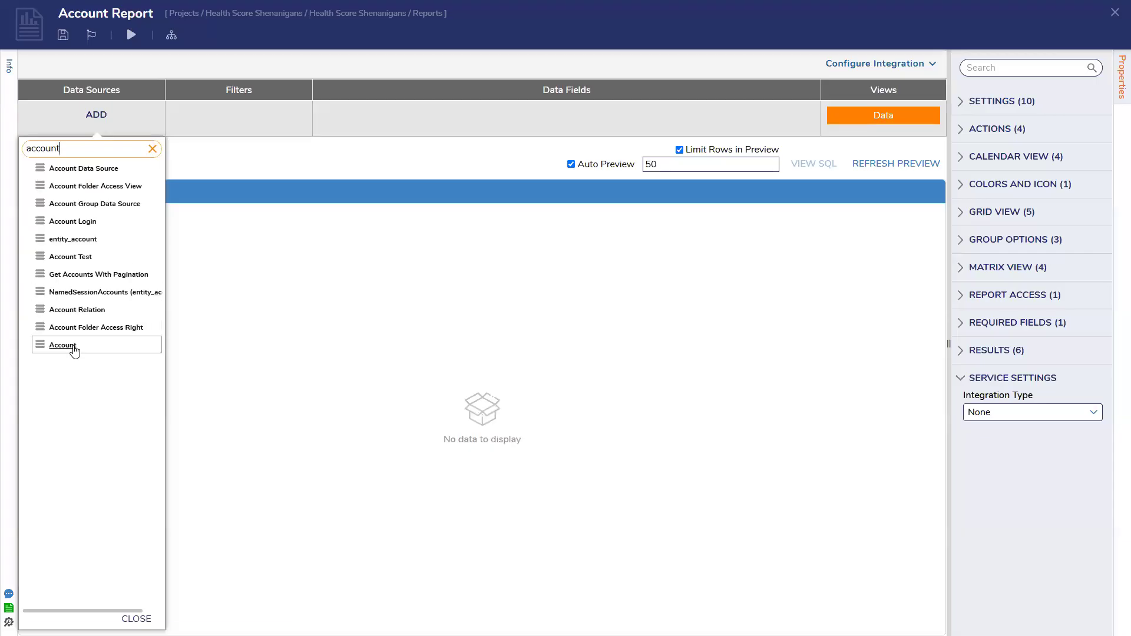
{"action": "left_click", "coordinate": [74, 346]}
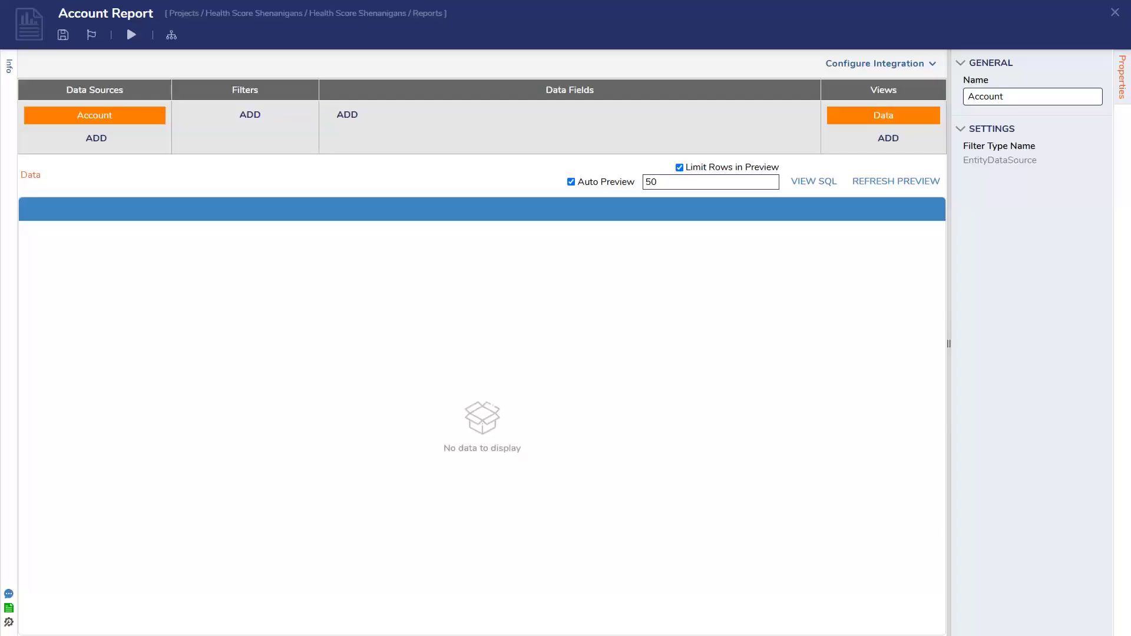
{"action": "left_click", "coordinate": [365, 125]}
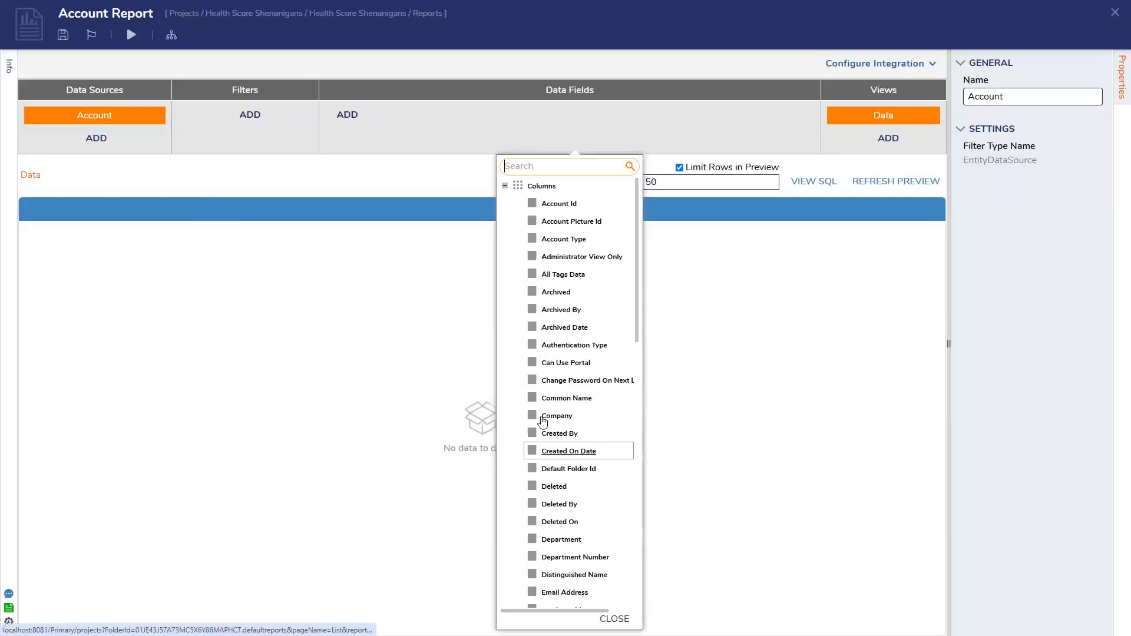
{"action": "left_click", "coordinate": [532, 204]}
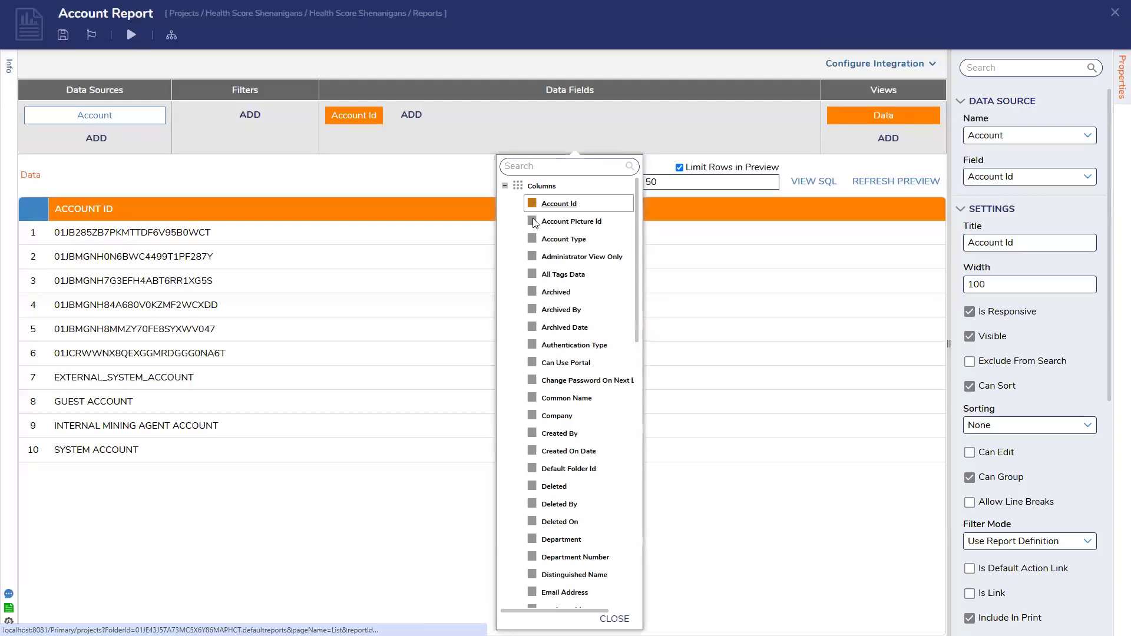
{"action": "left_click", "coordinate": [383, 109]}
{"action": "left_click", "coordinate": [660, 364]}
Replace the report's Account Id data field with the Email Address and Can Use Portal fields
{"action": "left_click", "coordinate": [347, 114]}
{"action": "scroll", "coordinate": [523, 319], "scroll_direction": "down", "scroll_amount": 3}
{"action": "scroll", "coordinate": [523, 323], "scroll_direction": "down", "scroll_amount": 1}
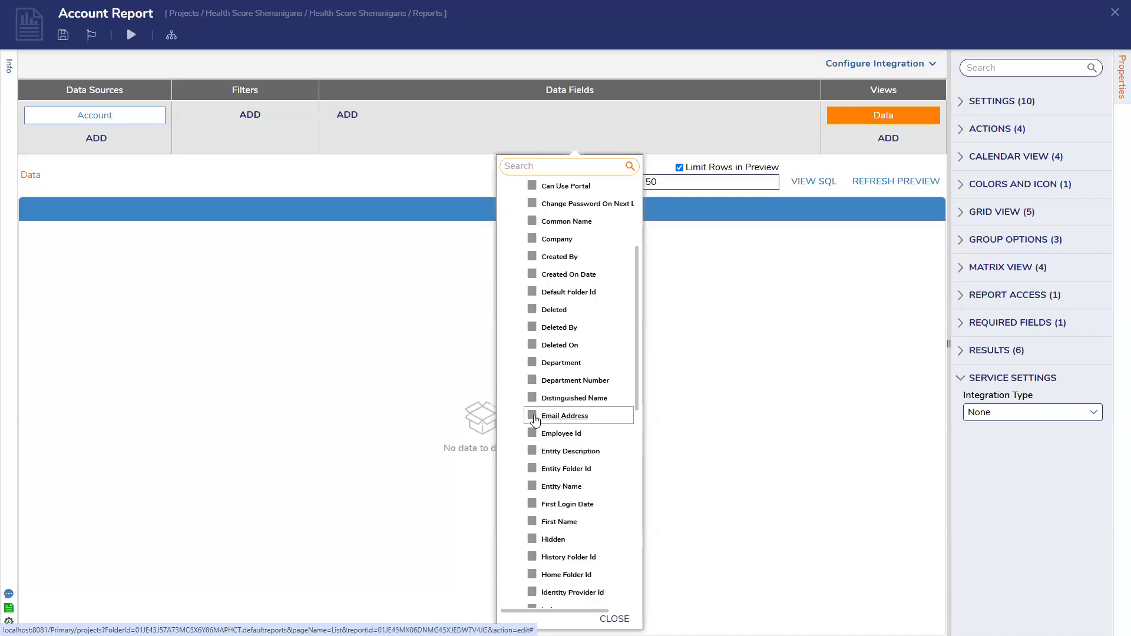
{"action": "left_click", "coordinate": [533, 417]}
{"action": "scroll", "coordinate": [547, 269], "scroll_direction": "up", "scroll_amount": 1}
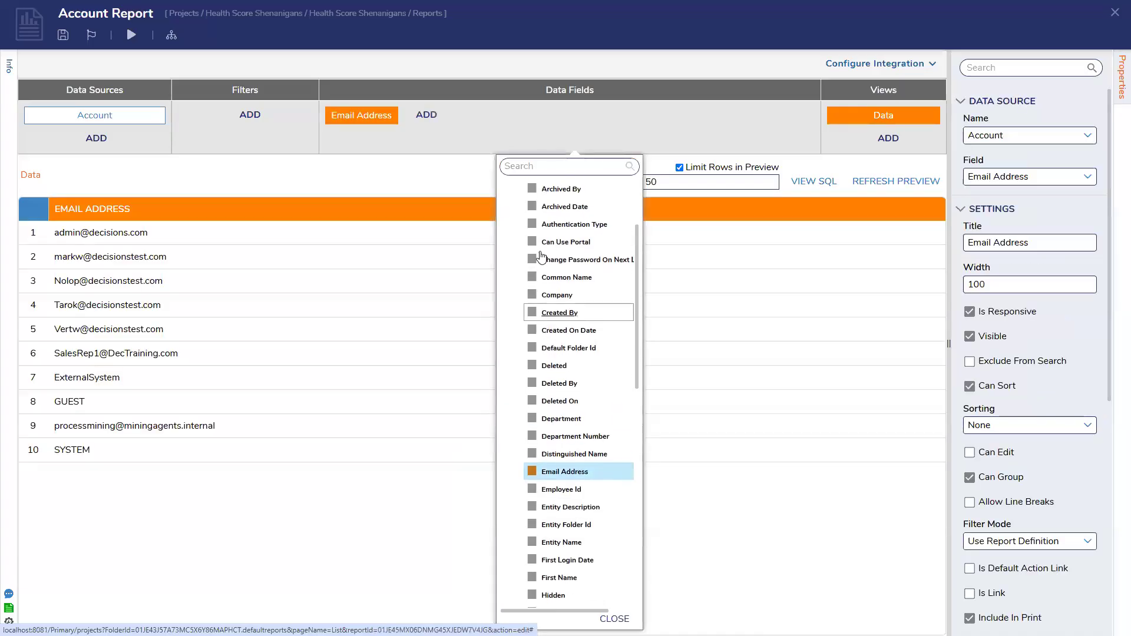
{"action": "left_click", "coordinate": [534, 241]}
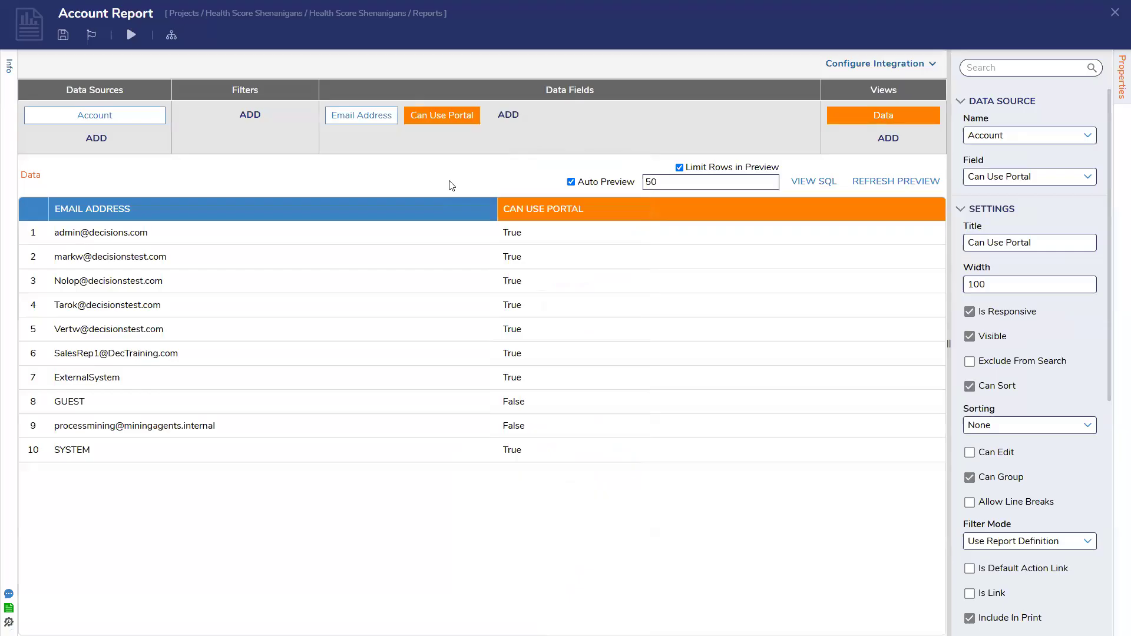
Save Account Report without notes and close the report designer
{"action": "key", "text": "ctrl+s"}
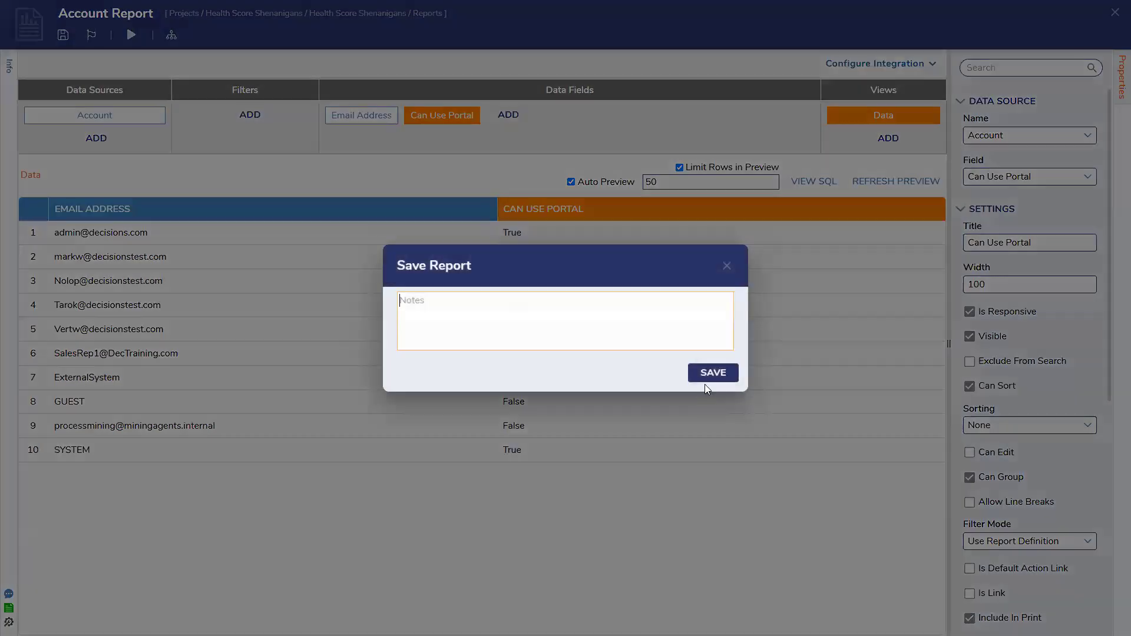
{"action": "left_click", "coordinate": [711, 373]}
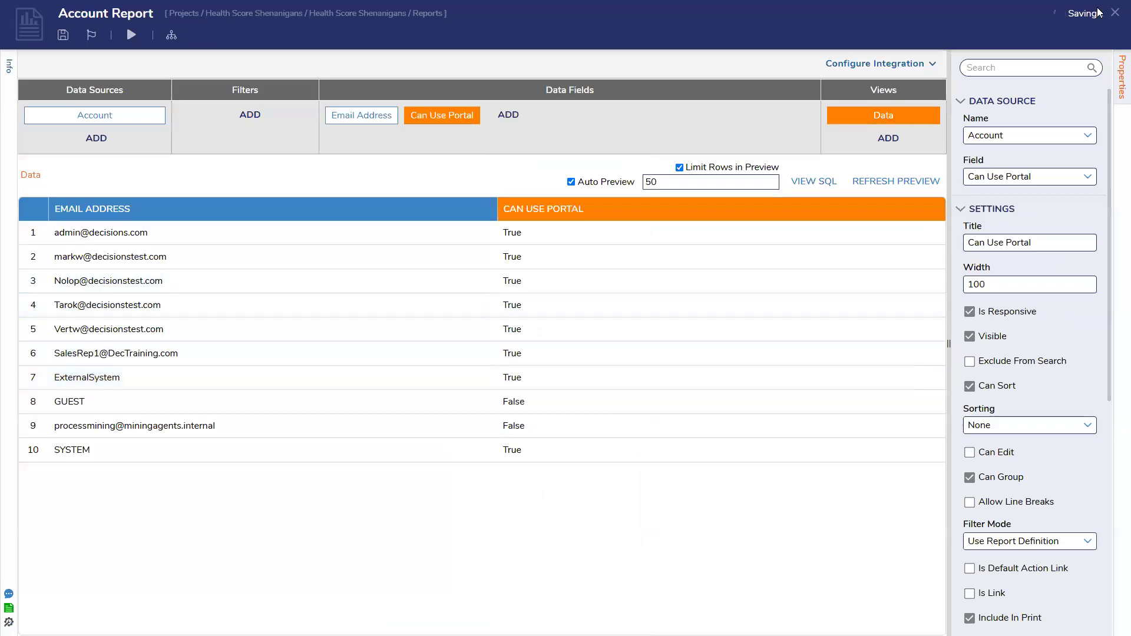
{"action": "left_click", "coordinate": [1115, 13]}
Open the project's health details and expand Account Report to examine its individual health checks
{"action": "left_click", "coordinate": [103, 135]}
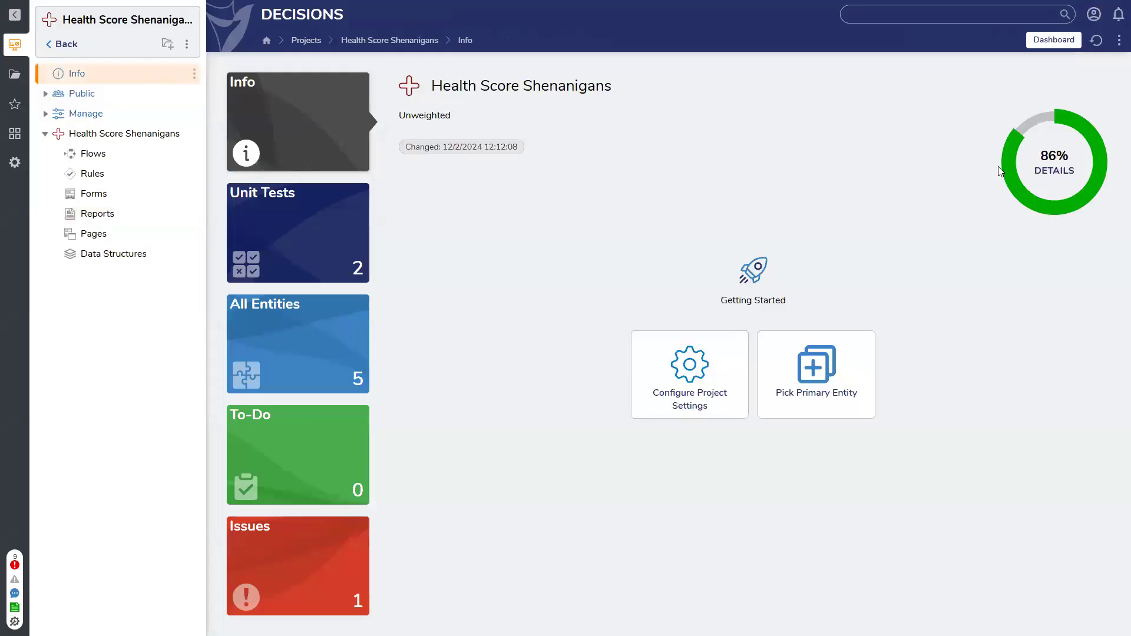
{"action": "left_click", "coordinate": [1052, 175]}
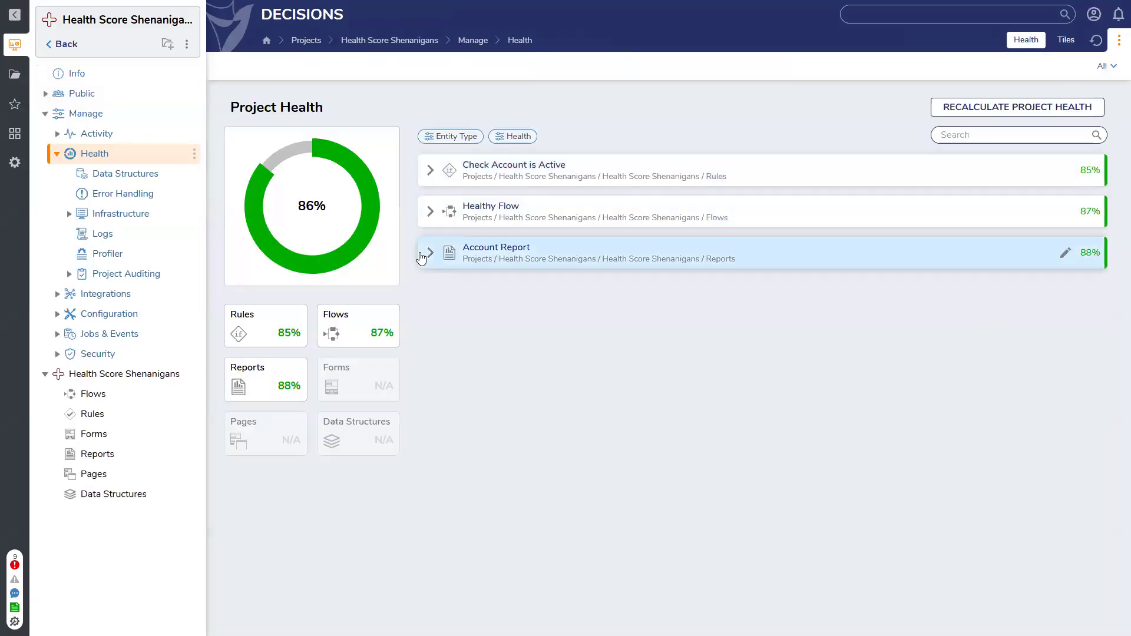
{"action": "left_click", "coordinate": [429, 254]}
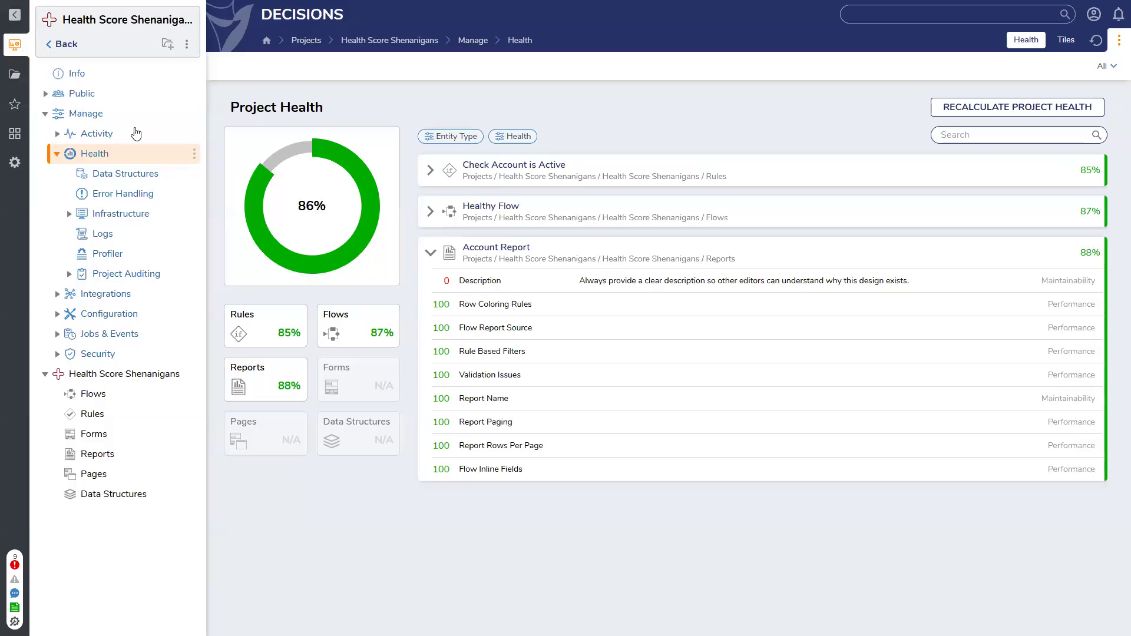
Collapse the Manage folder, return to the project list and open the Lunch N' Learn project's Data Structures folder
{"action": "left_click", "coordinate": [46, 114]}
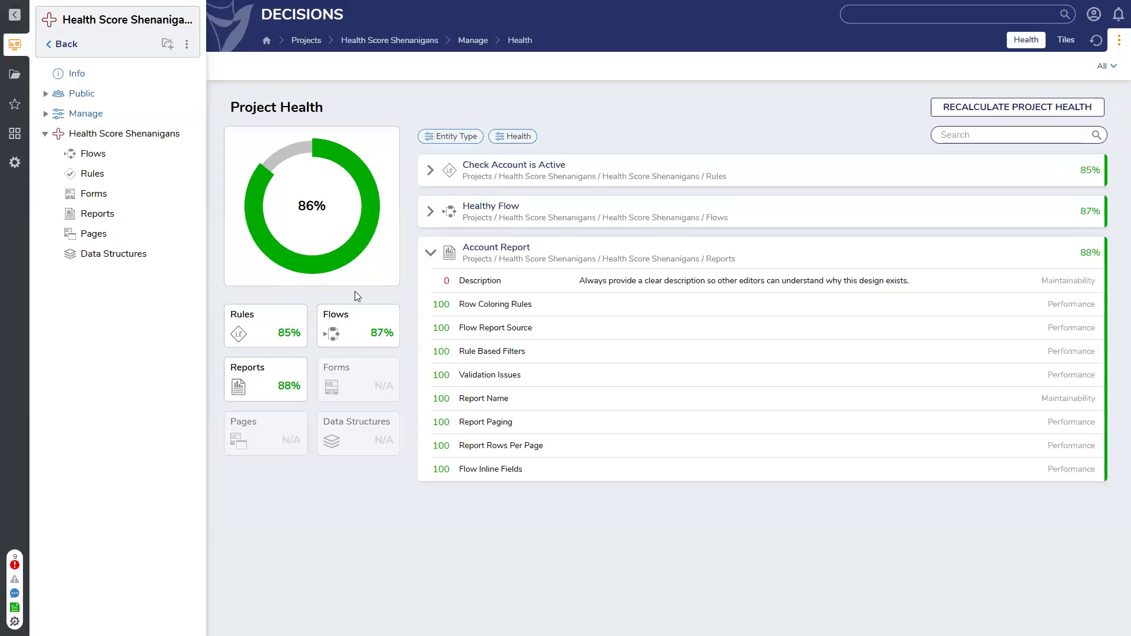
{"action": "left_click", "coordinate": [70, 137]}
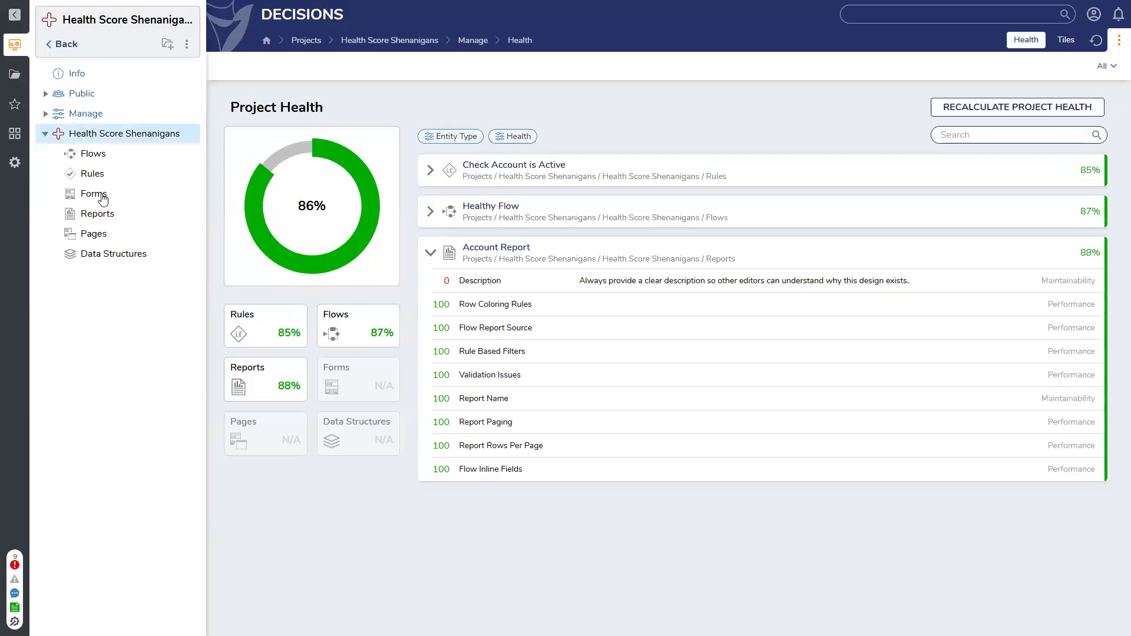
{"action": "left_click", "coordinate": [128, 259]}
{"action": "left_click", "coordinate": [49, 44]}
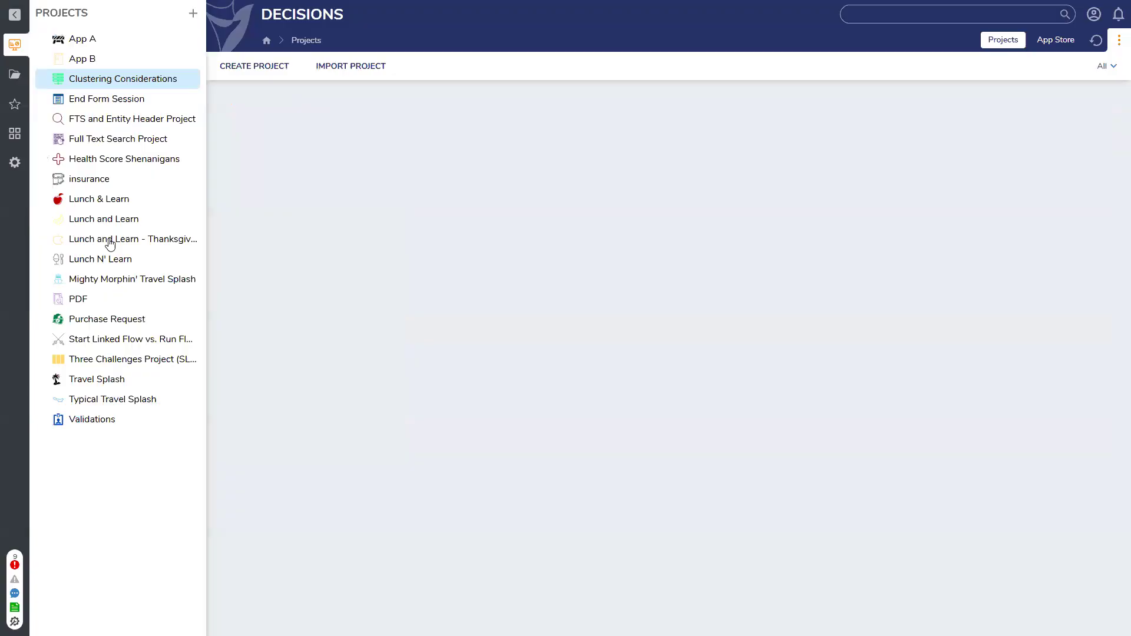
{"action": "left_click", "coordinate": [102, 260]}
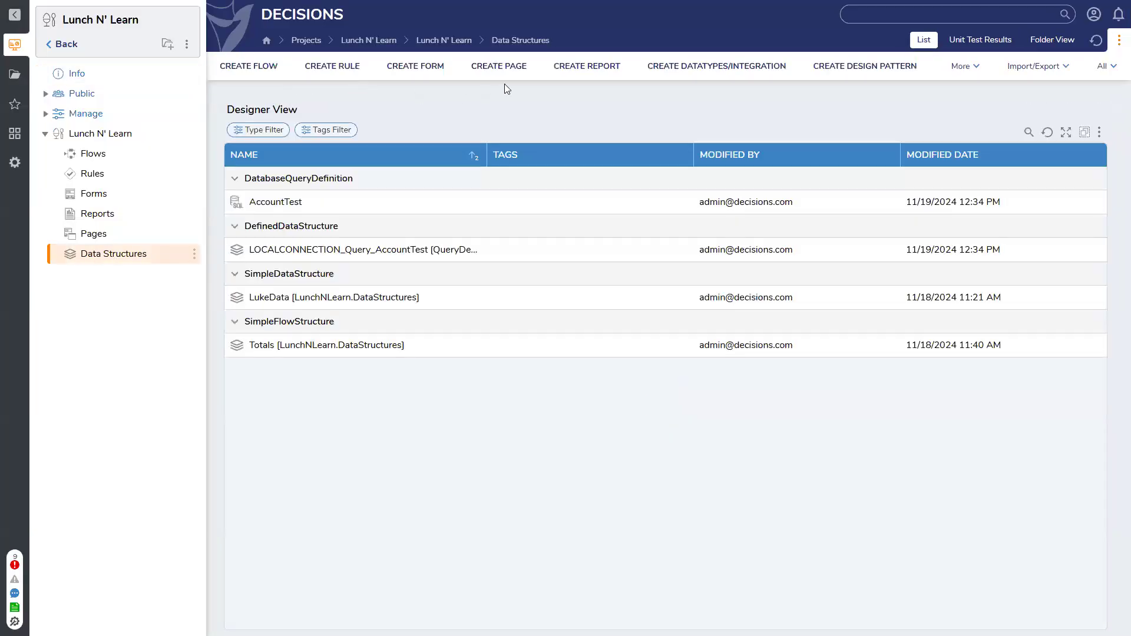
Start a new Database Structure with the structure type name uniquedatatype
{"action": "left_click", "coordinate": [683, 68]}
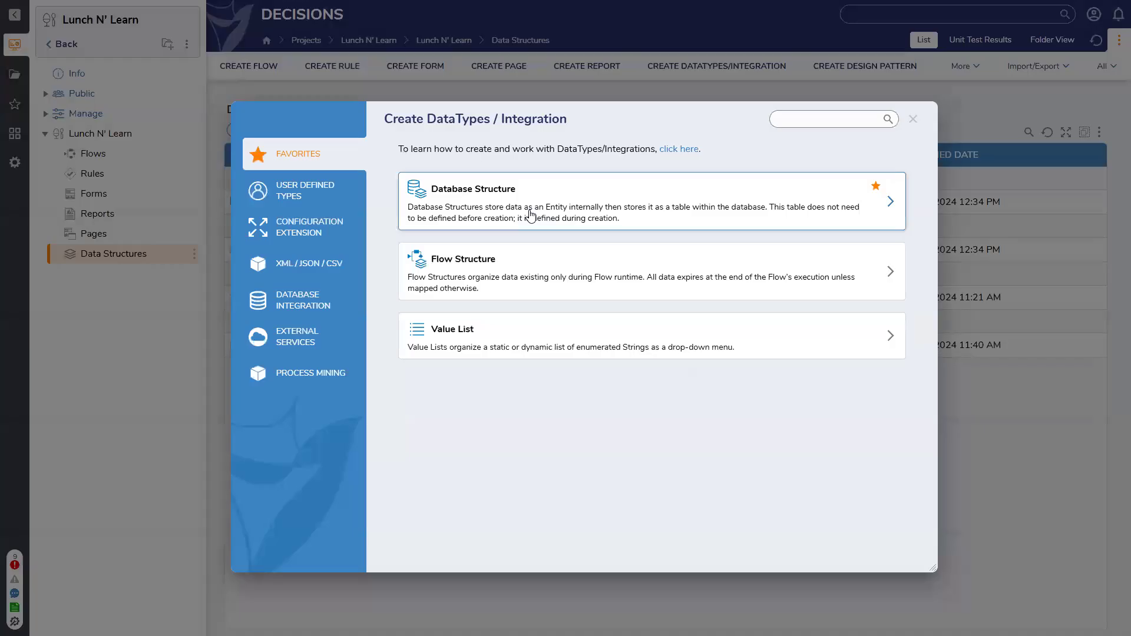
{"action": "left_click", "coordinate": [529, 212]}
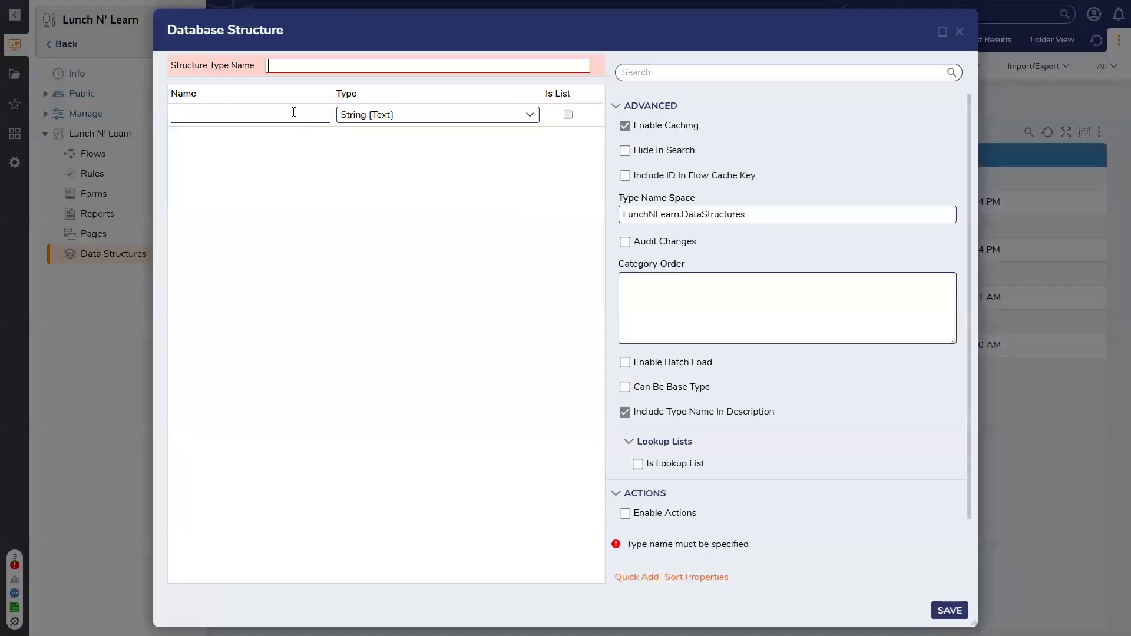
{"action": "type", "text": "unique datatype"}
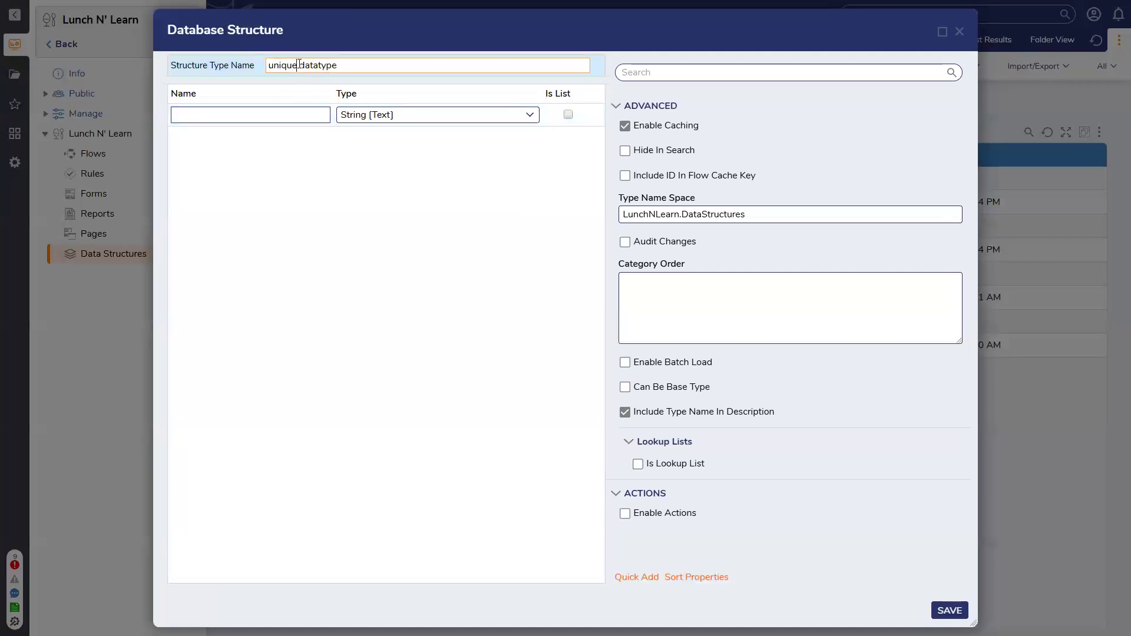
{"action": "left_click", "coordinate": [299, 65]}
{"action": "key", "text": "BackSpace"}
{"action": "left_click", "coordinate": [285, 112]}
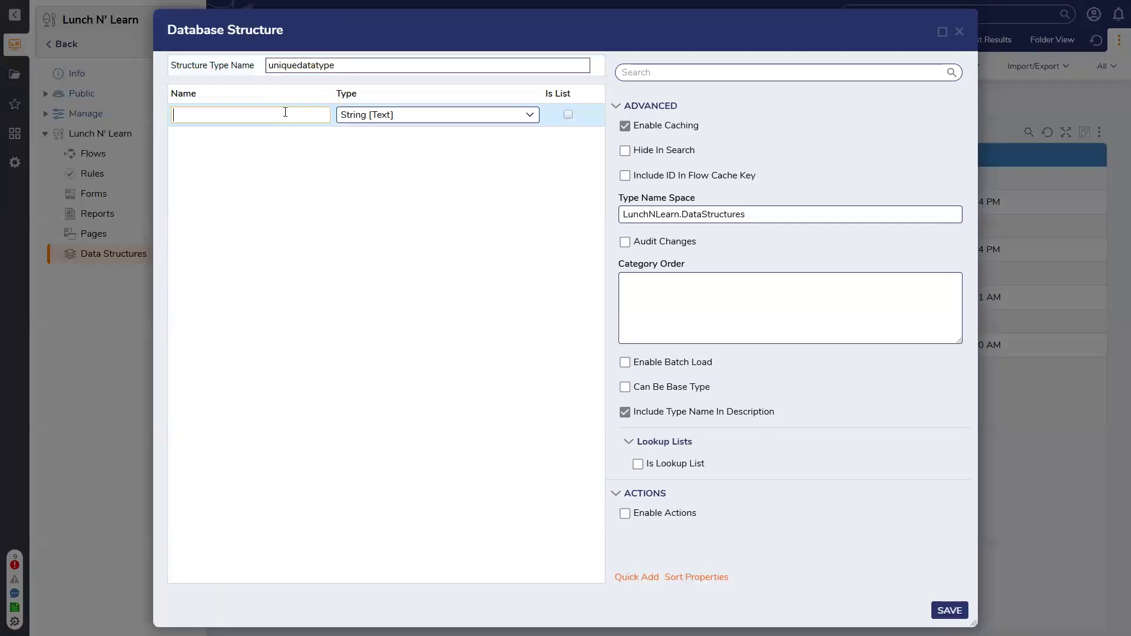
Add a String field Name and a Decimal field Price to the structure and save it
{"action": "type", "text": "Name"}
{"action": "key", "text": "Return"}
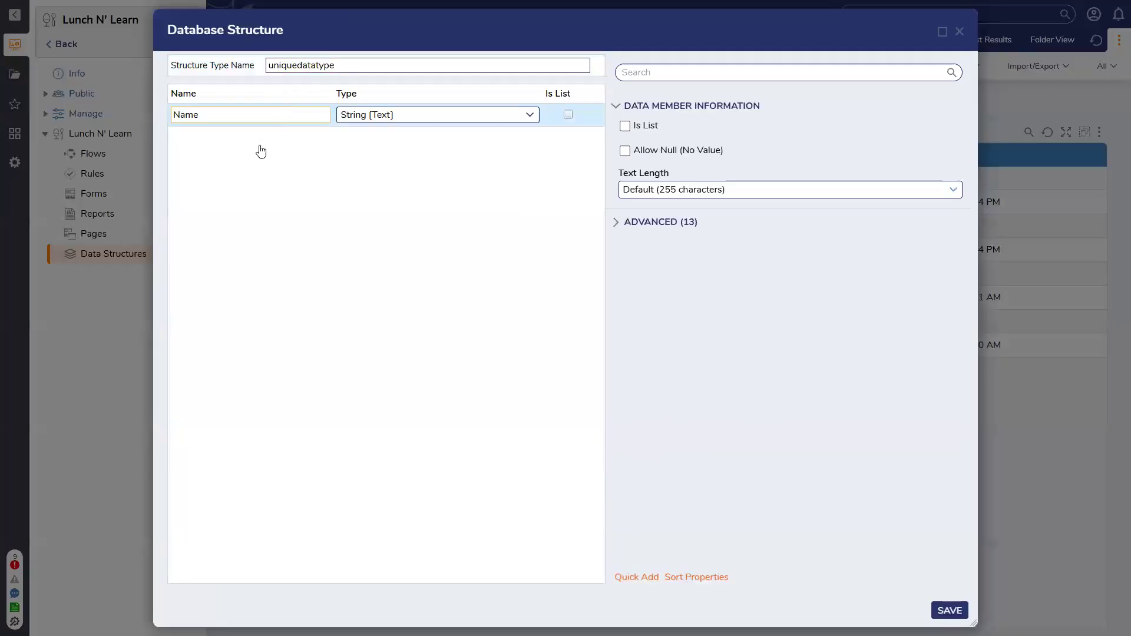
{"action": "type", "text": "Price"}
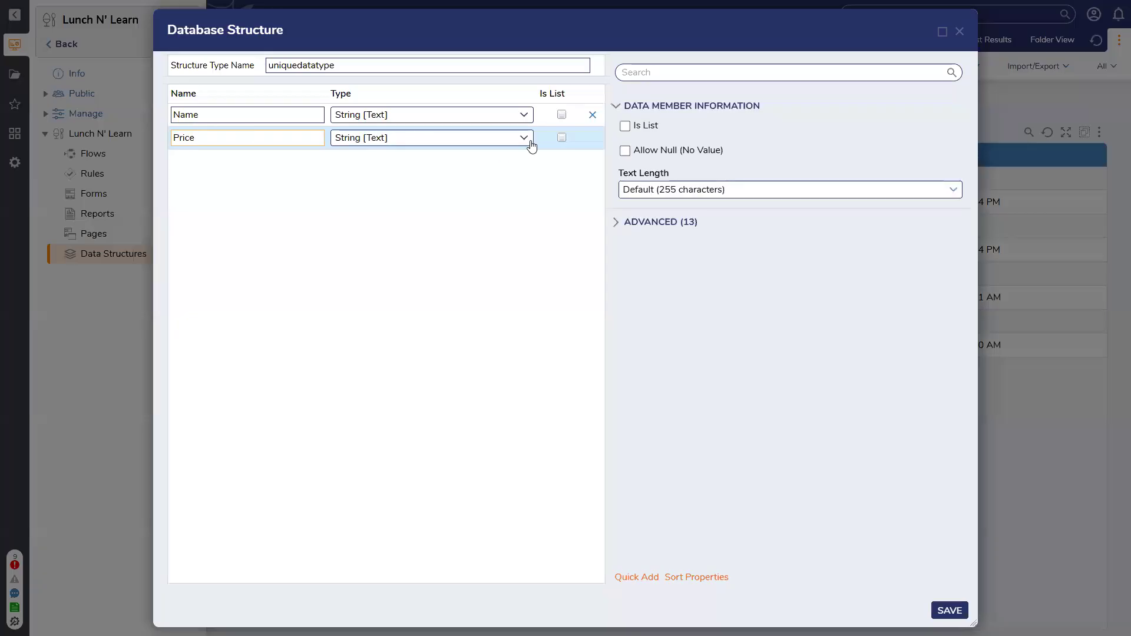
{"action": "left_click", "coordinate": [531, 143]}
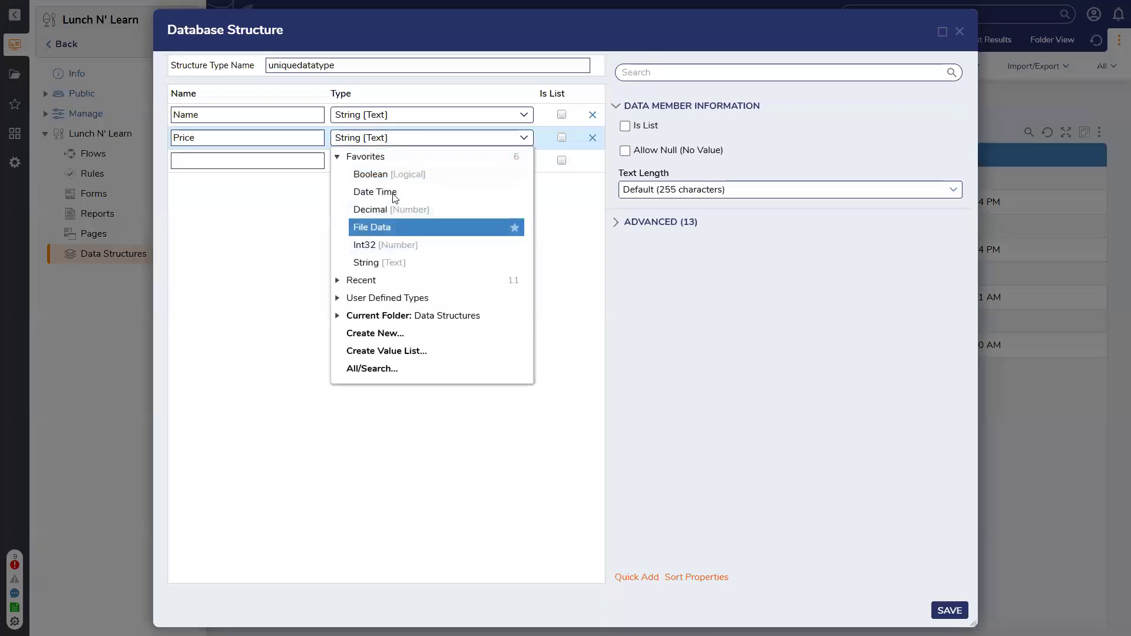
{"action": "left_click", "coordinate": [392, 210]}
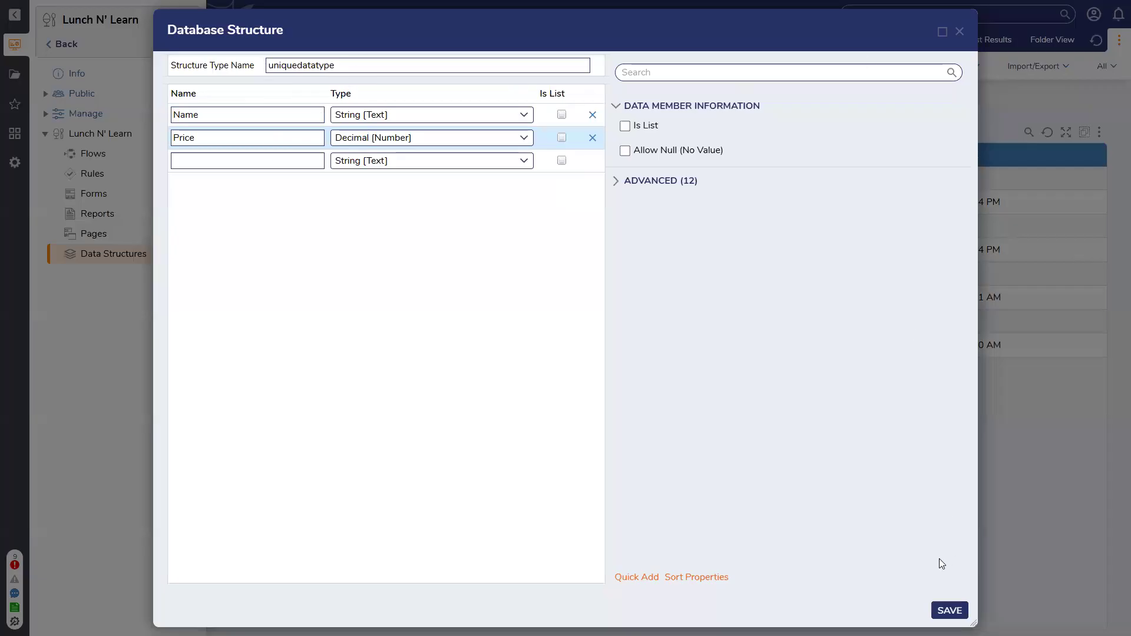
{"action": "left_click", "coordinate": [950, 609]}
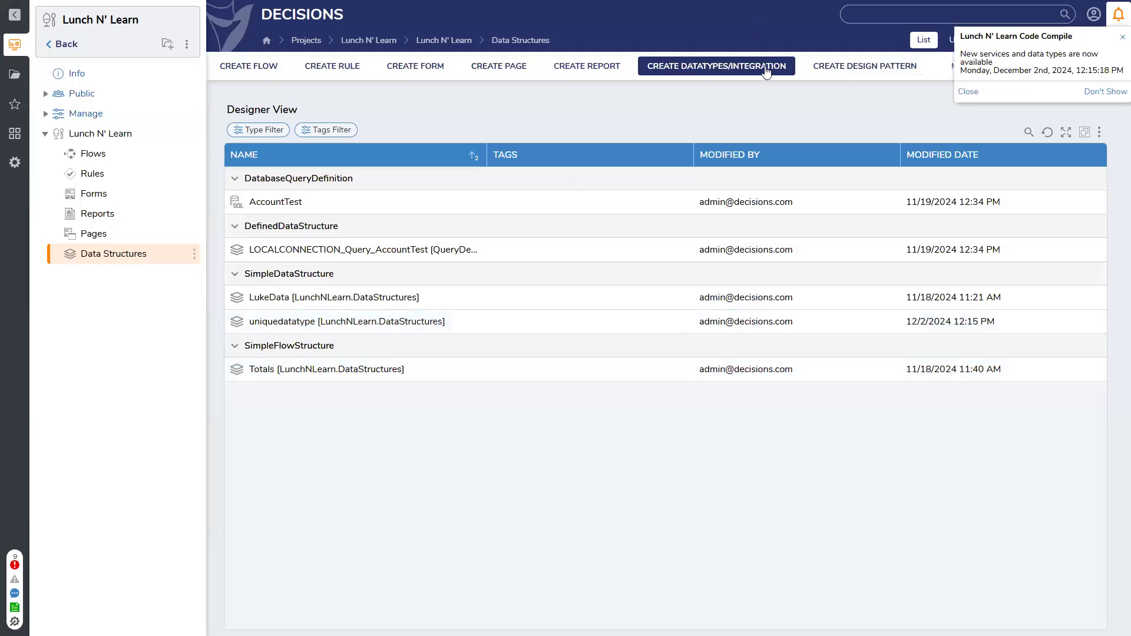
Start another Database Structure with the structure type name TrackingOldData
{"action": "left_click", "coordinate": [725, 66]}
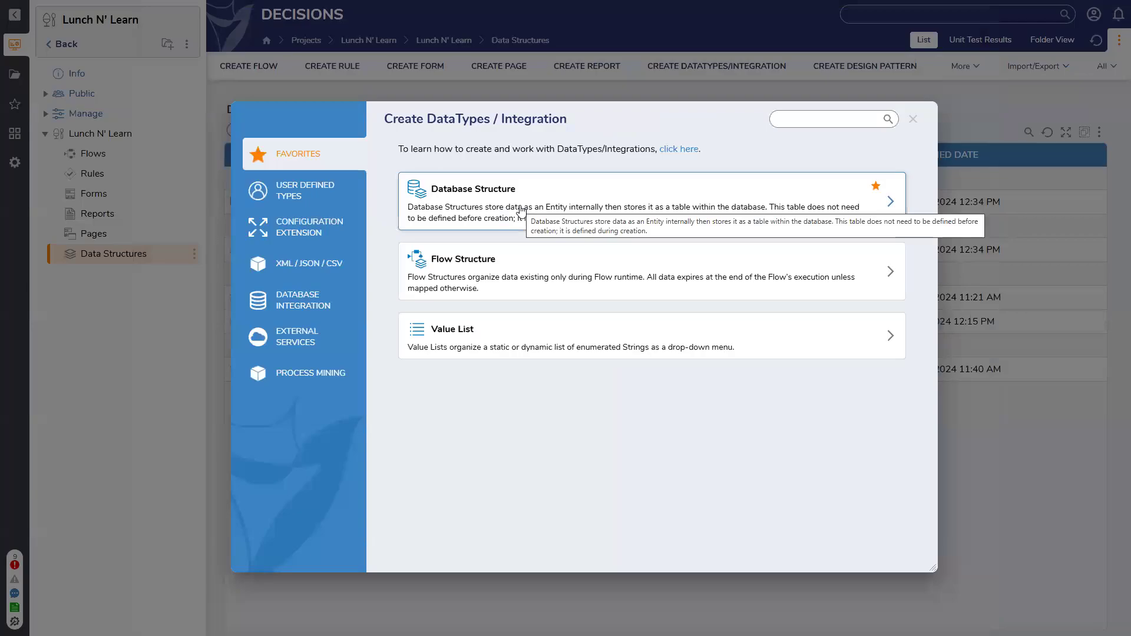
{"action": "left_click", "coordinate": [522, 211]}
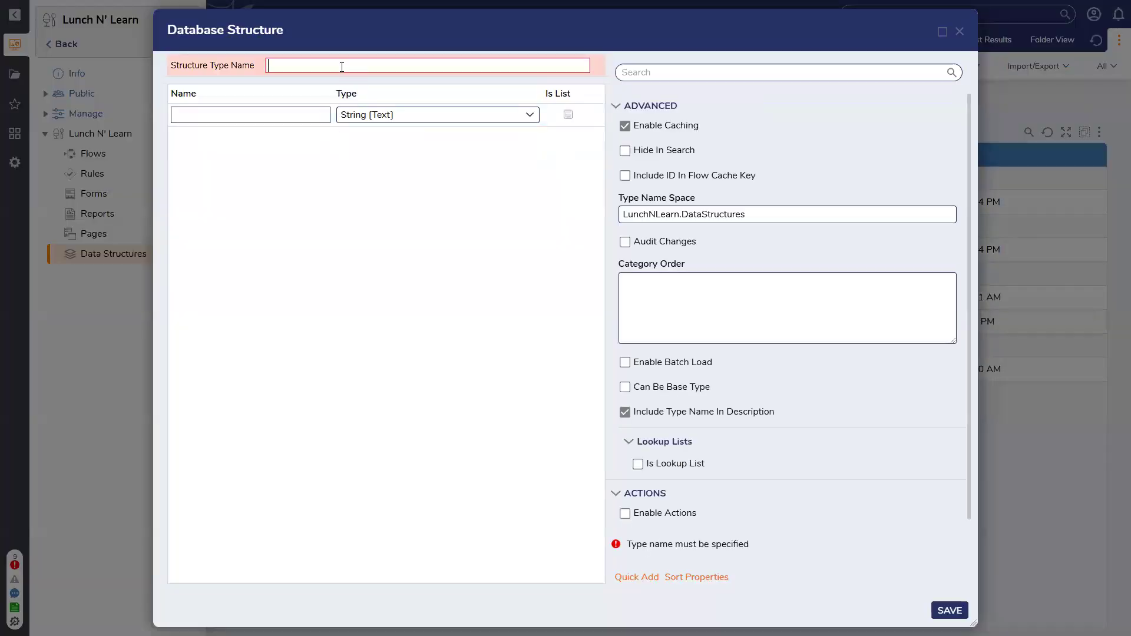
{"action": "type", "text": "TrackingOldData"}
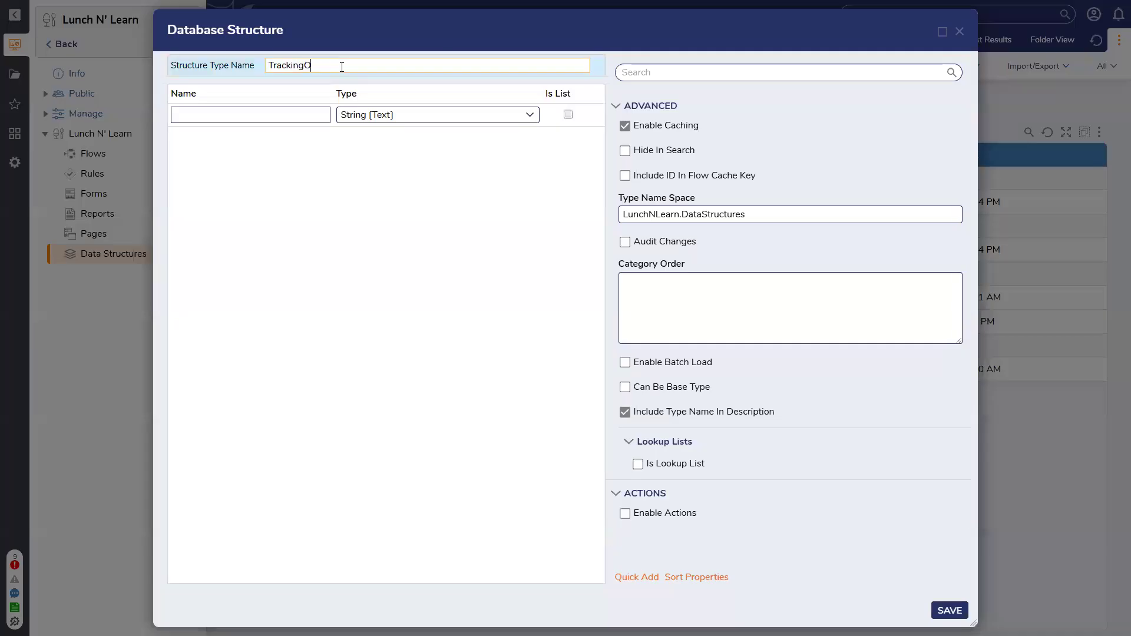
Add a field named UniqueDatatype to TrackingOldData with uniquedatatype as its type
{"action": "left_click_drag", "start_coordinate": [434, 114], "coordinate": [332, 117]}
{"action": "type", "text": "uniq"}
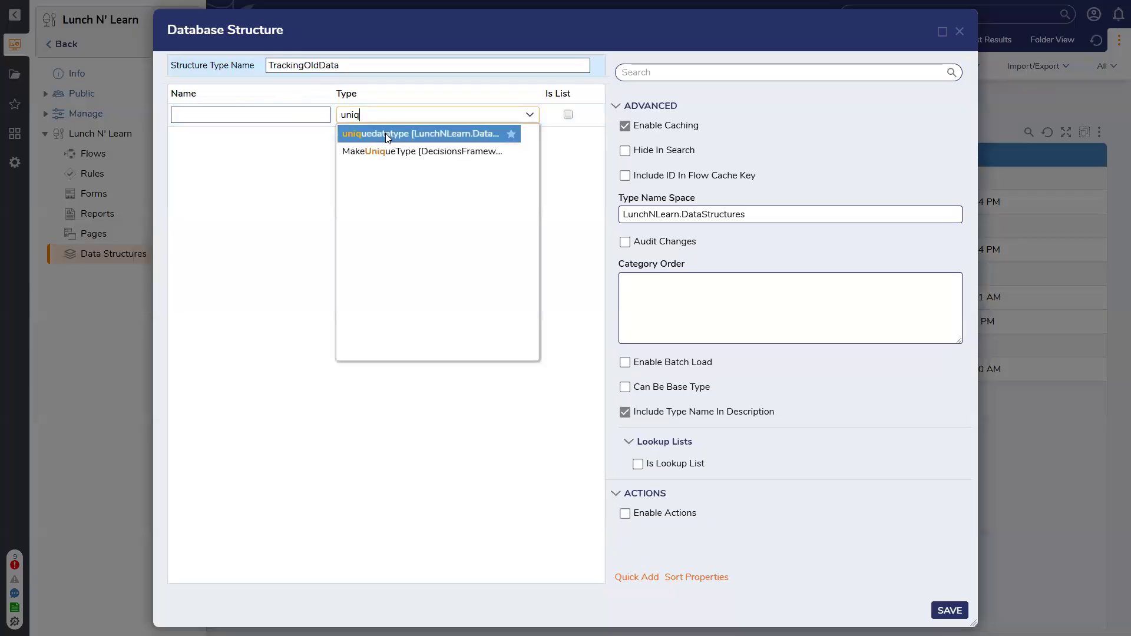
{"action": "left_click", "coordinate": [385, 134]}
{"action": "left_click", "coordinate": [307, 117]}
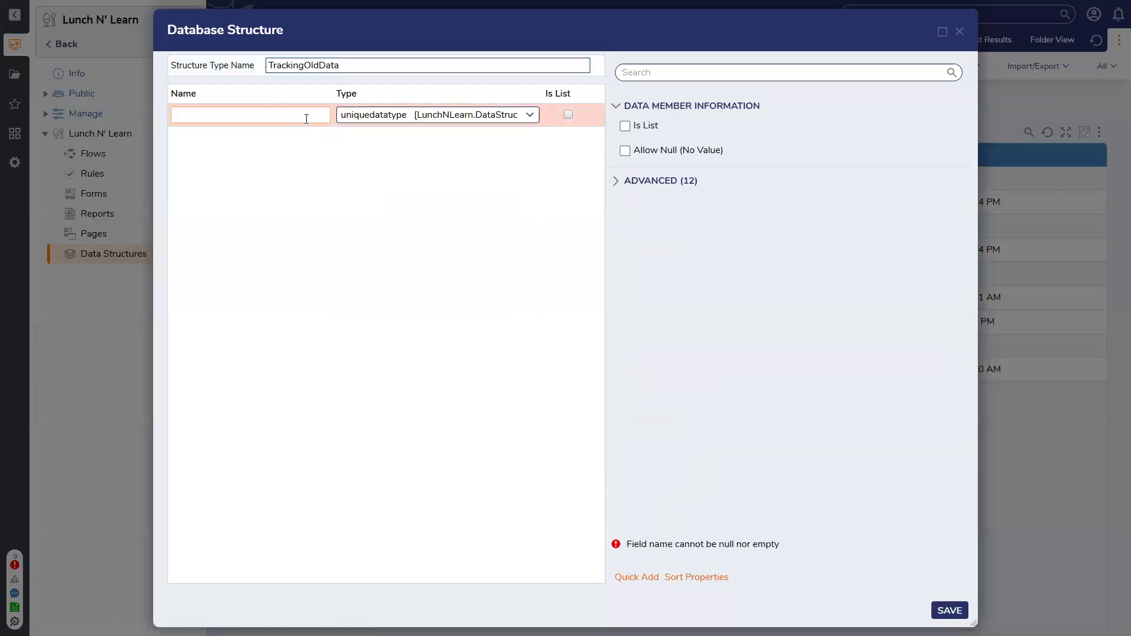
{"action": "type", "text": "UniqueDataty[pe"}
{"action": "key", "text": "BackSpace"}
{"action": "type", "text": "pe"}
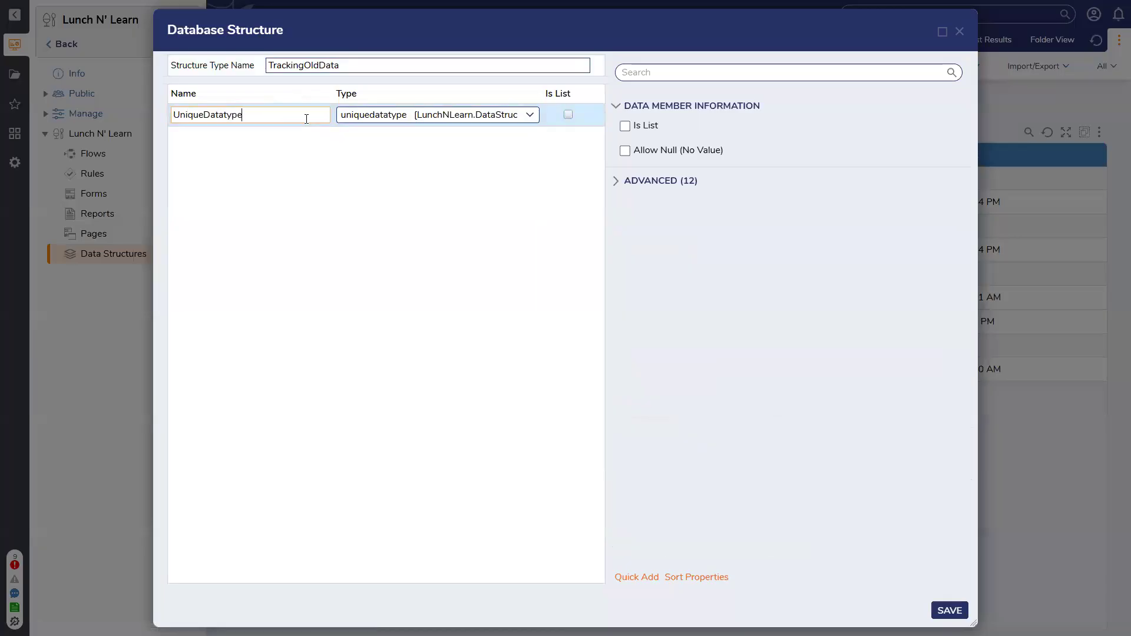
Add a list field named Assignments to TrackingOldData and search for its type with assign
{"action": "left_click", "coordinate": [289, 166]}
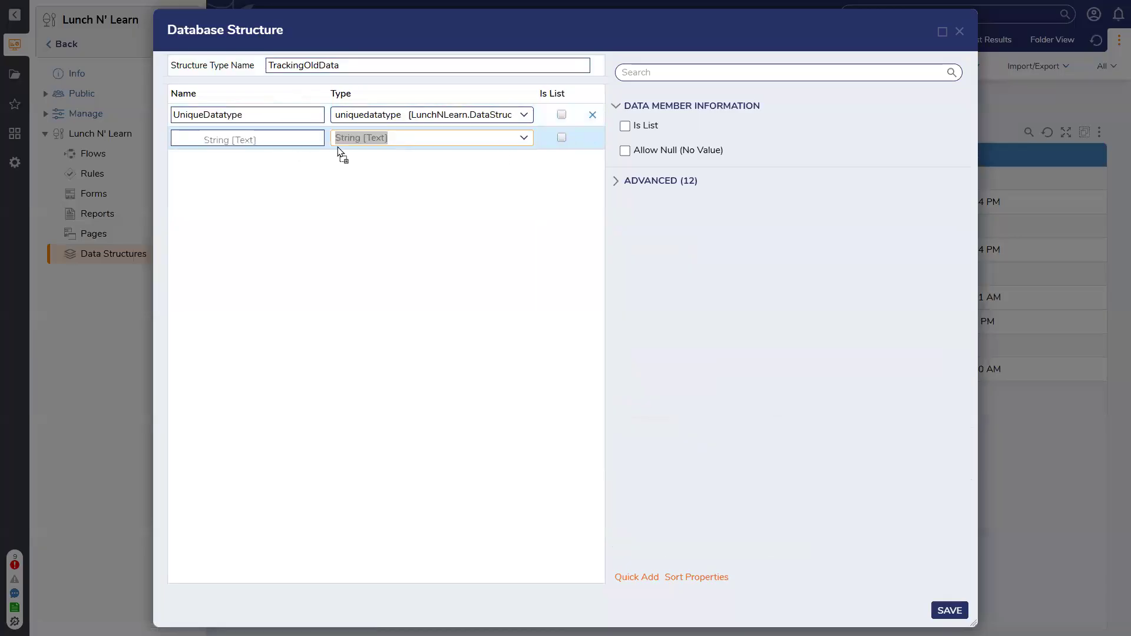
{"action": "left_click", "coordinate": [304, 139]}
{"action": "type", "text": "Assignments"}
{"action": "left_click", "coordinate": [561, 139]}
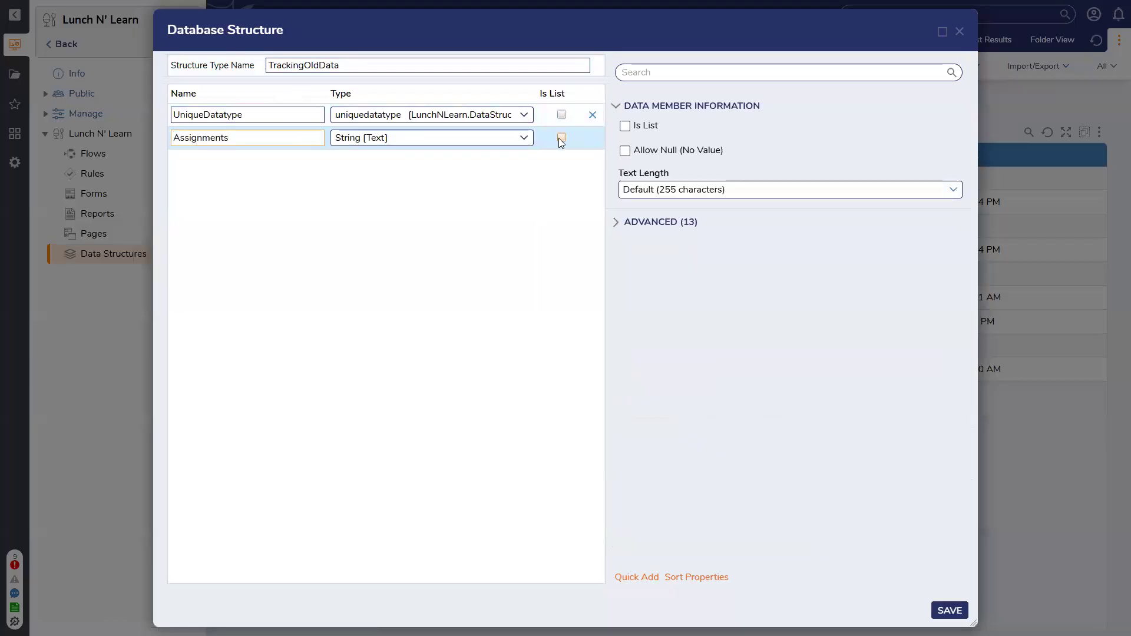
{"action": "left_click", "coordinate": [442, 133]}
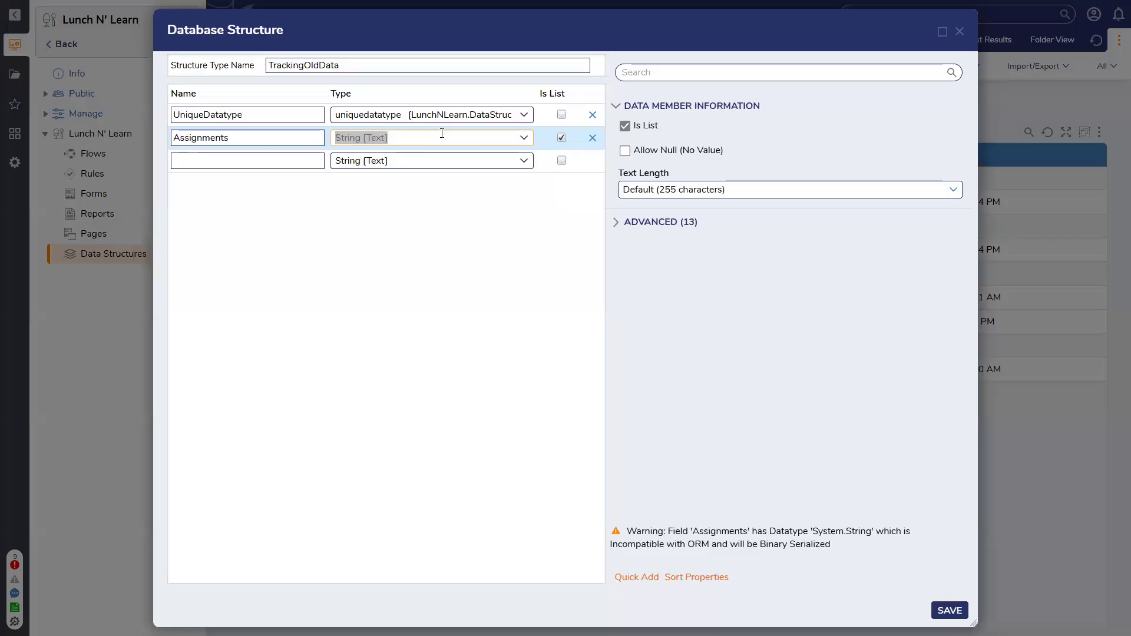
{"action": "type", "text": "assign"}
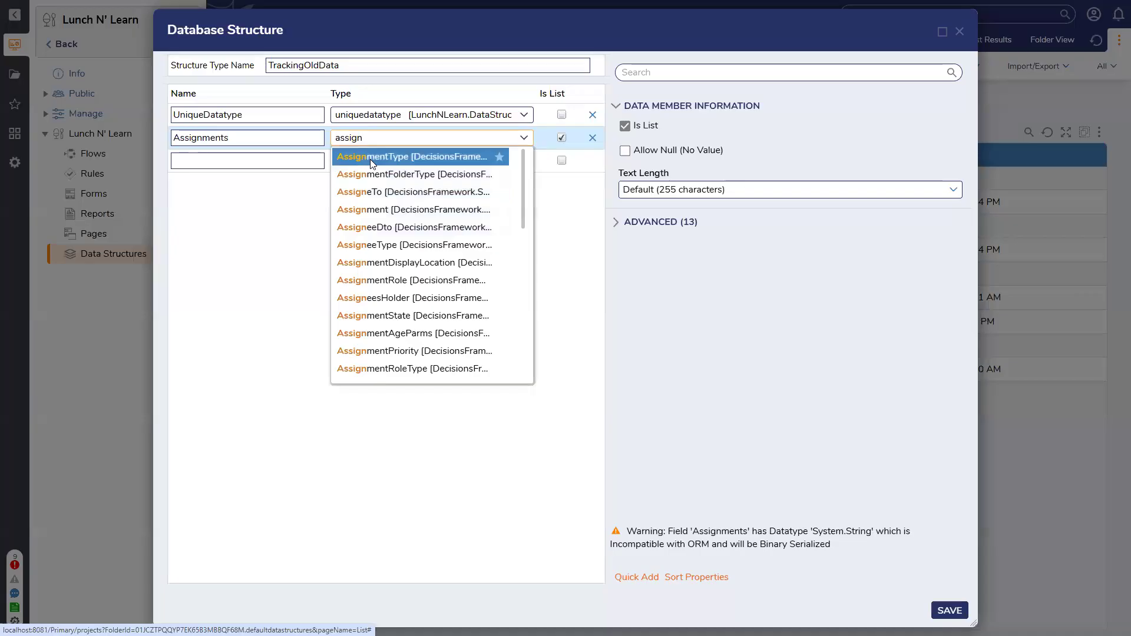
{"action": "left_click", "coordinate": [294, 196]}
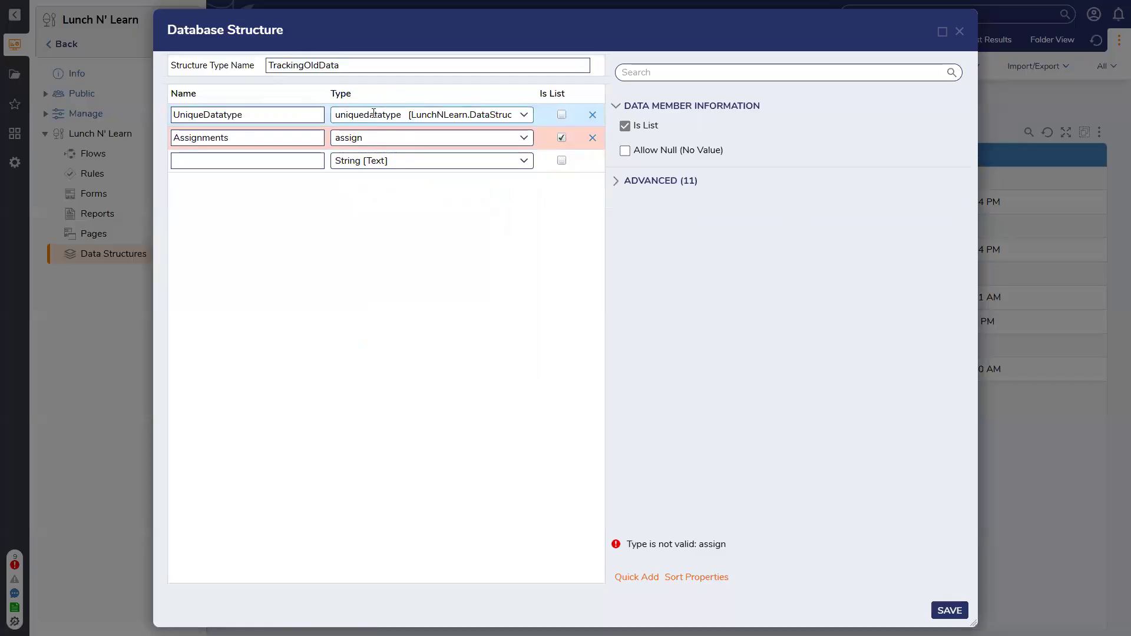
{"action": "left_click", "coordinate": [381, 135]}
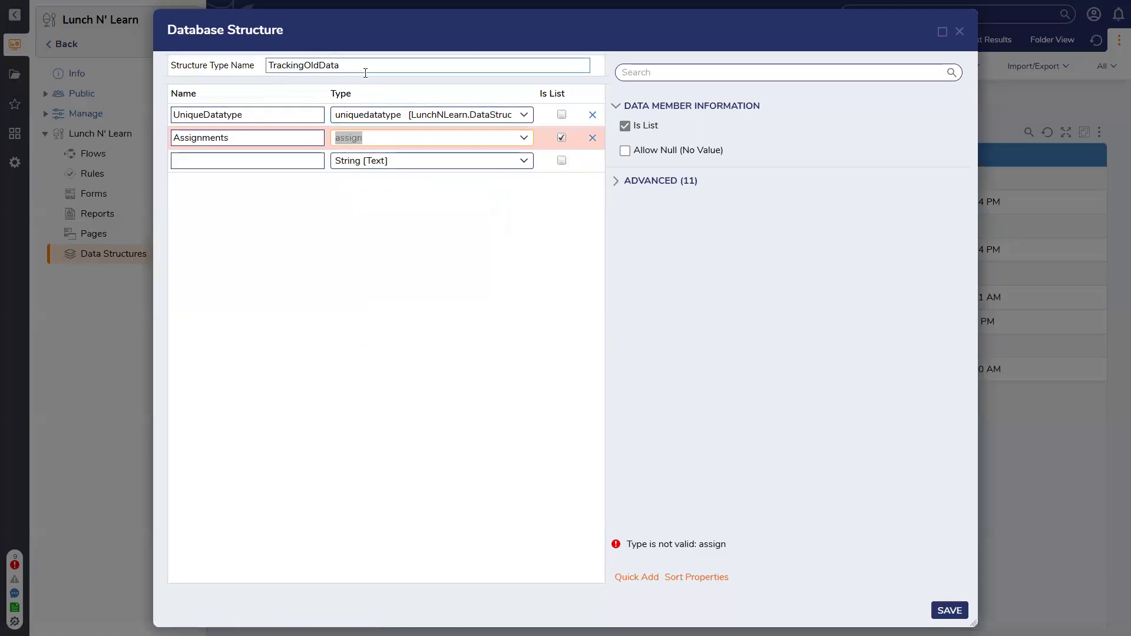
Discard the TrackingOldData structure and open the Lunch N' Learn designer folder
{"action": "left_click", "coordinate": [960, 32]}
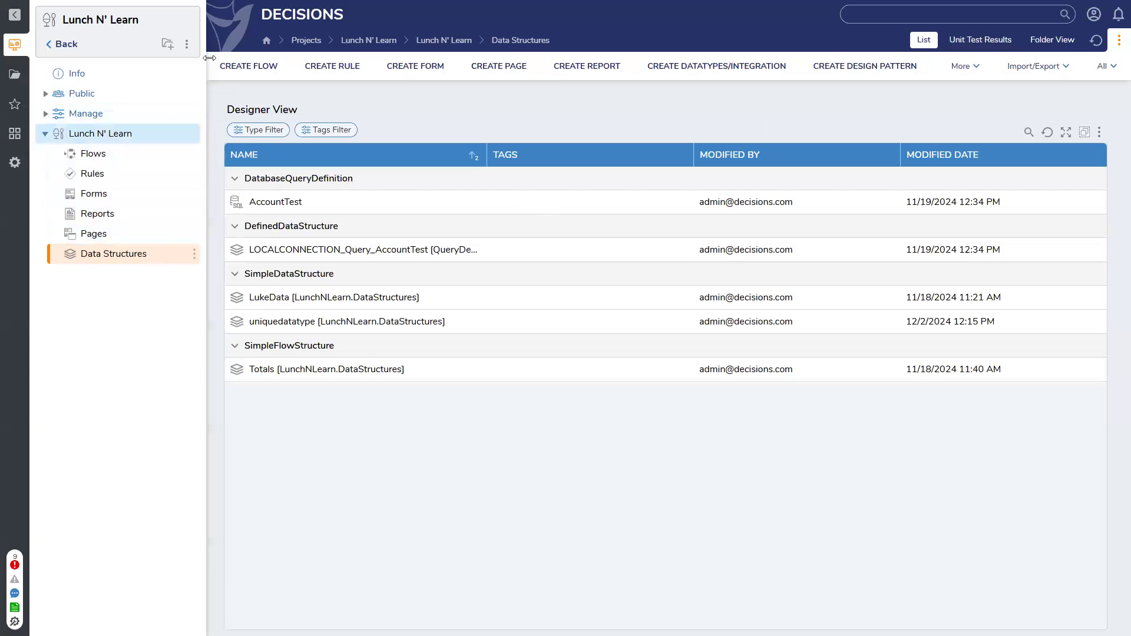
{"action": "left_click", "coordinate": [177, 154]}
{"action": "left_click", "coordinate": [183, 134]}
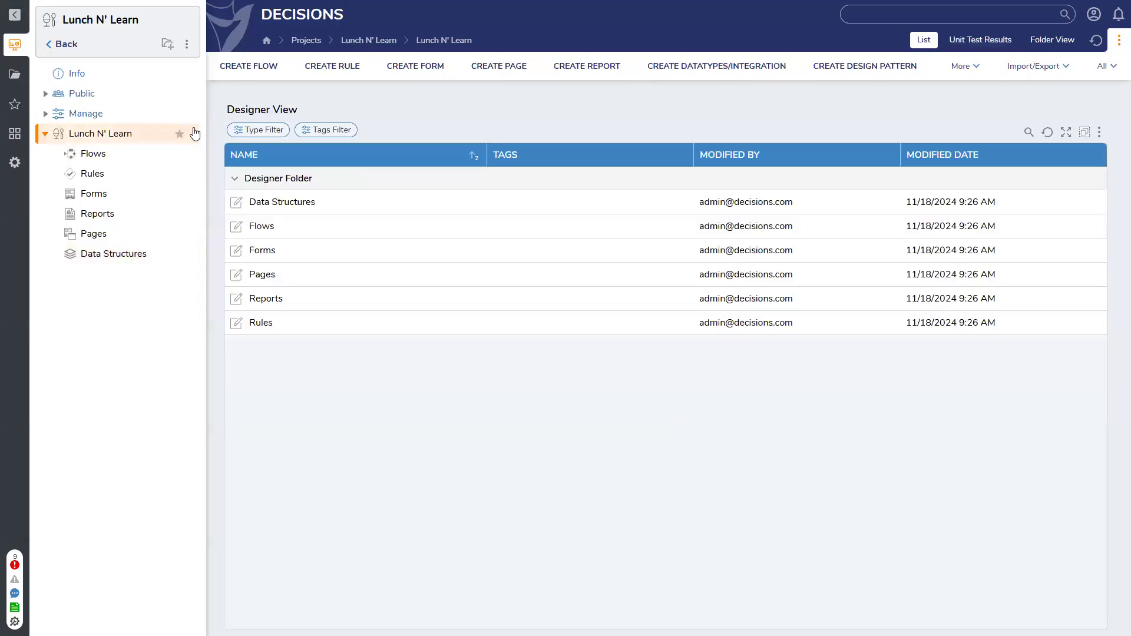
Import the ExampleLab parent-child report file into the Lunch N' Learn designer folder
{"action": "left_click", "coordinate": [194, 134]}
{"action": "mouse_move", "coordinate": [259, 366]}
{"action": "left_click", "coordinate": [382, 328]}
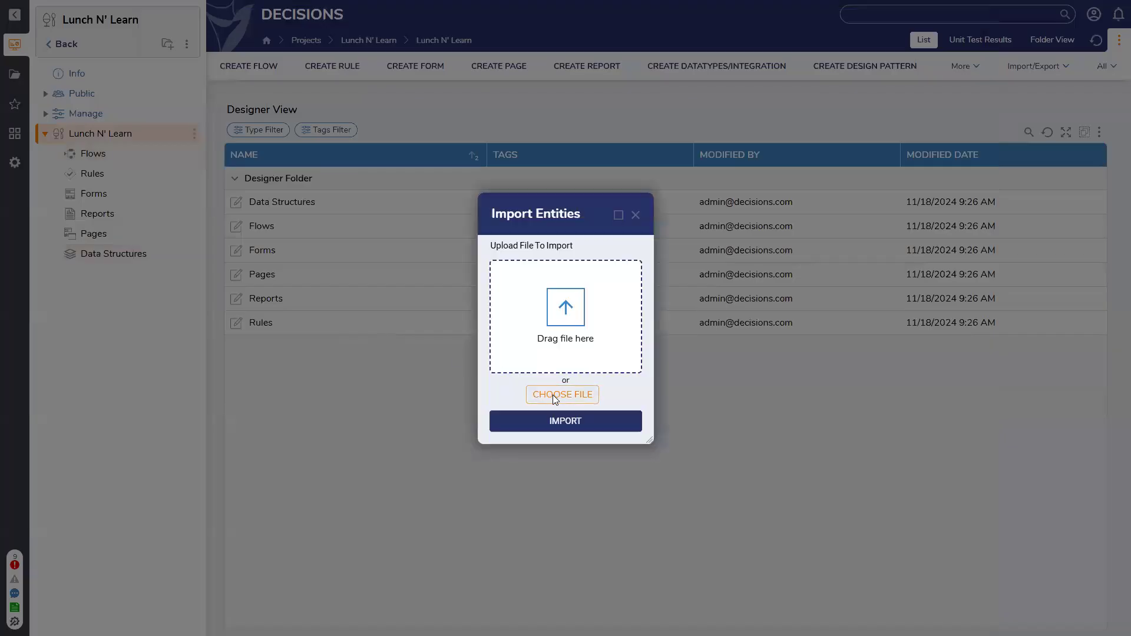
{"action": "left_click", "coordinate": [553, 395]}
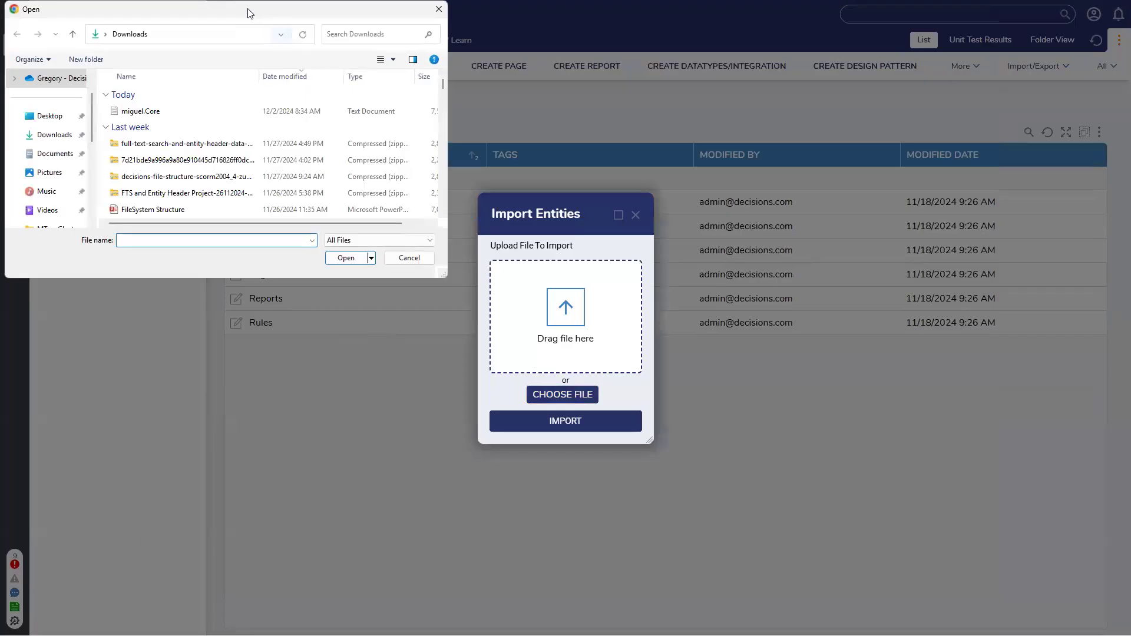
{"action": "left_click_drag", "start_coordinate": [248, 9], "coordinate": [247, 0]}
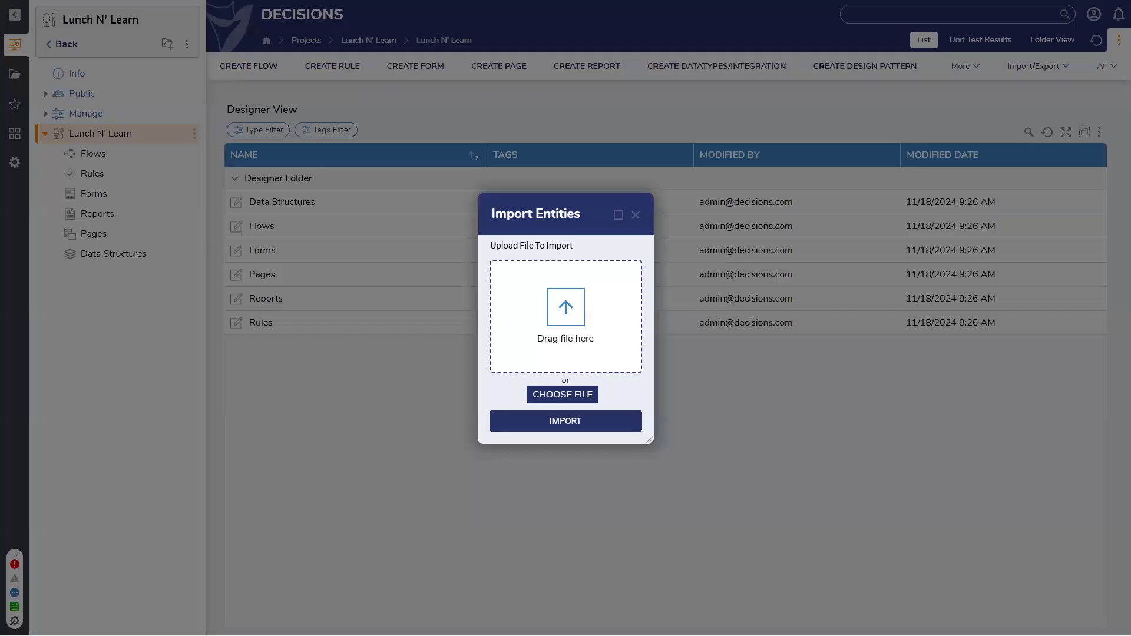
{"action": "left_click", "coordinate": [601, 420]}
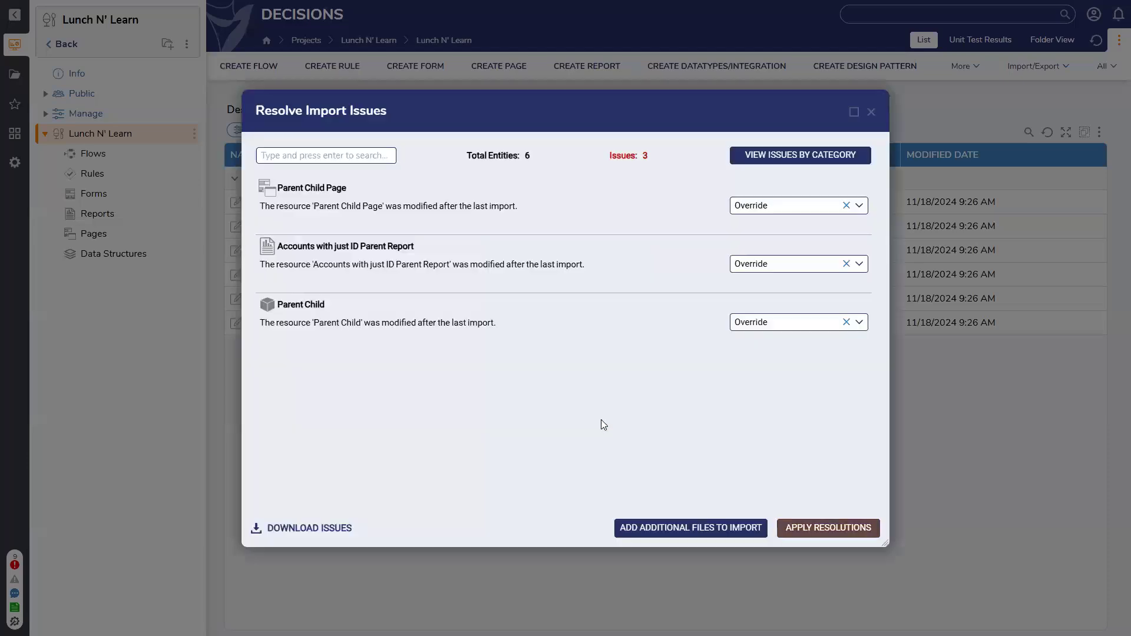
Apply the Override resolution to the Parent Child Page, Accounts with just ID Parent Report and Parent Child issues, and complete the import
{"action": "left_click", "coordinate": [822, 530]}
{"action": "left_click", "coordinate": [719, 363]}
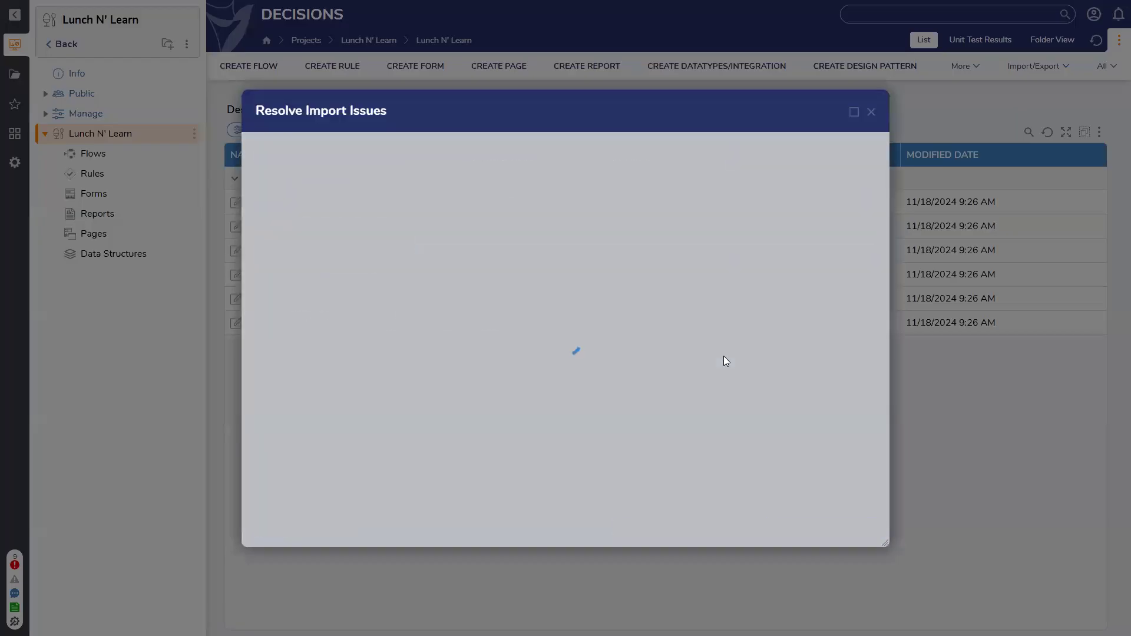
{"action": "left_click", "coordinate": [835, 534]}
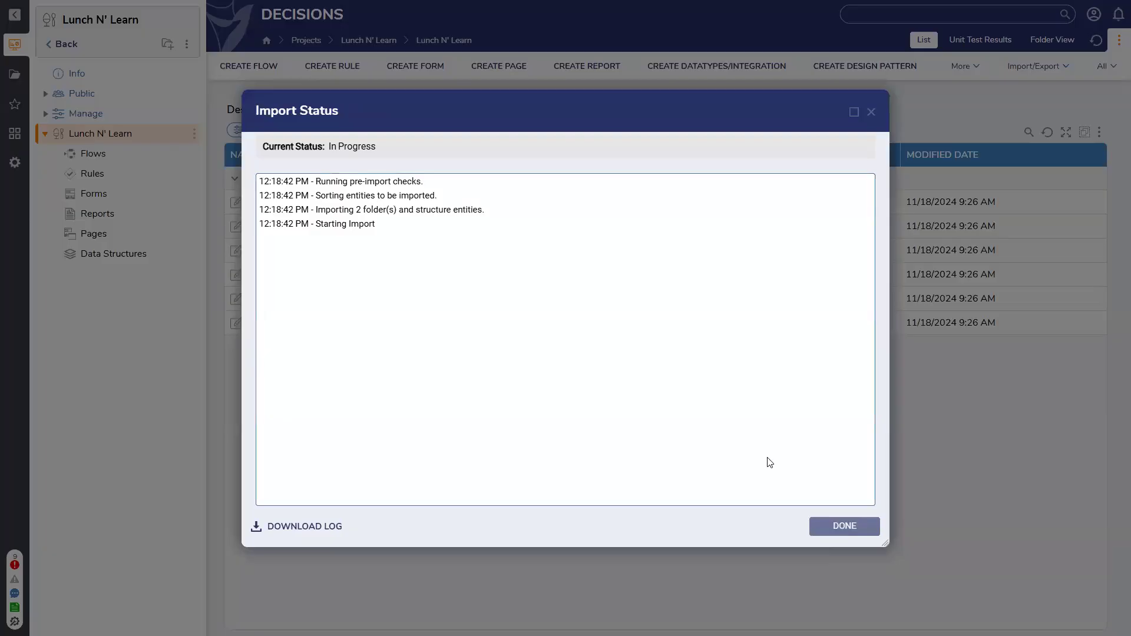
{"action": "left_click", "coordinate": [845, 527]}
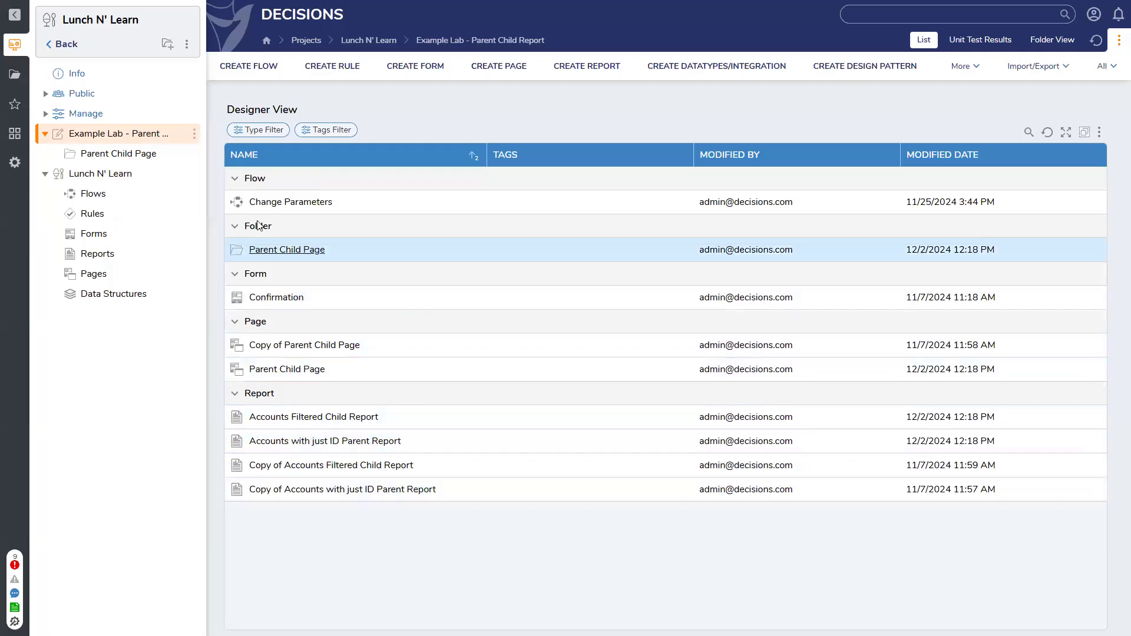
Review the fields of the uniquedatatype structure in the Lunch N' Learn Data Structures folder
{"action": "left_click", "coordinate": [115, 297]}
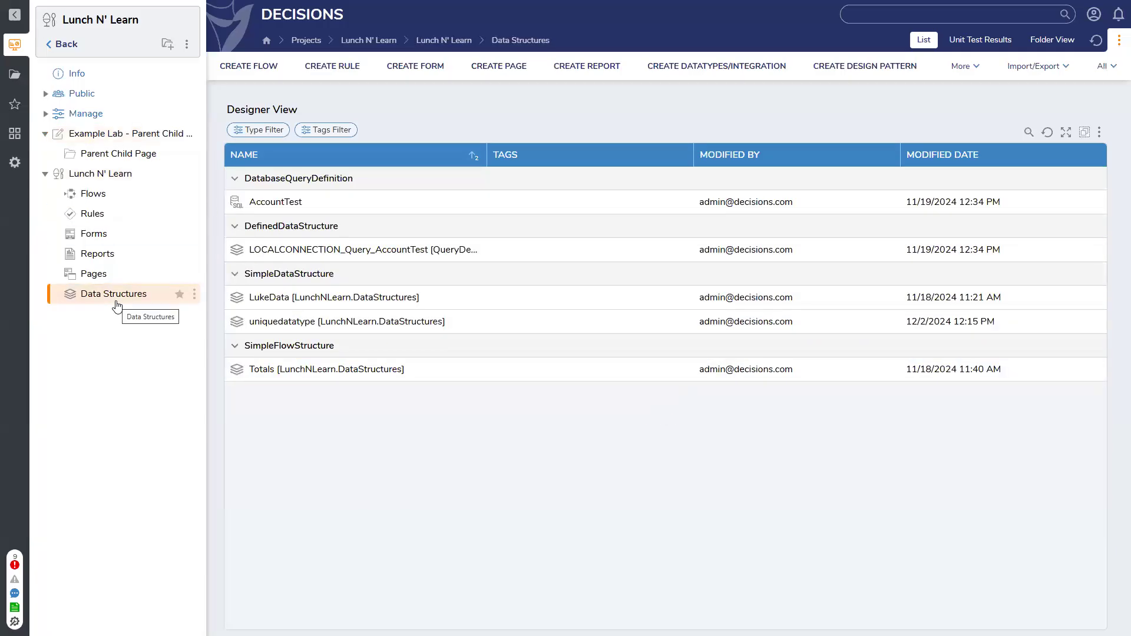
{"action": "left_click", "coordinate": [289, 323]}
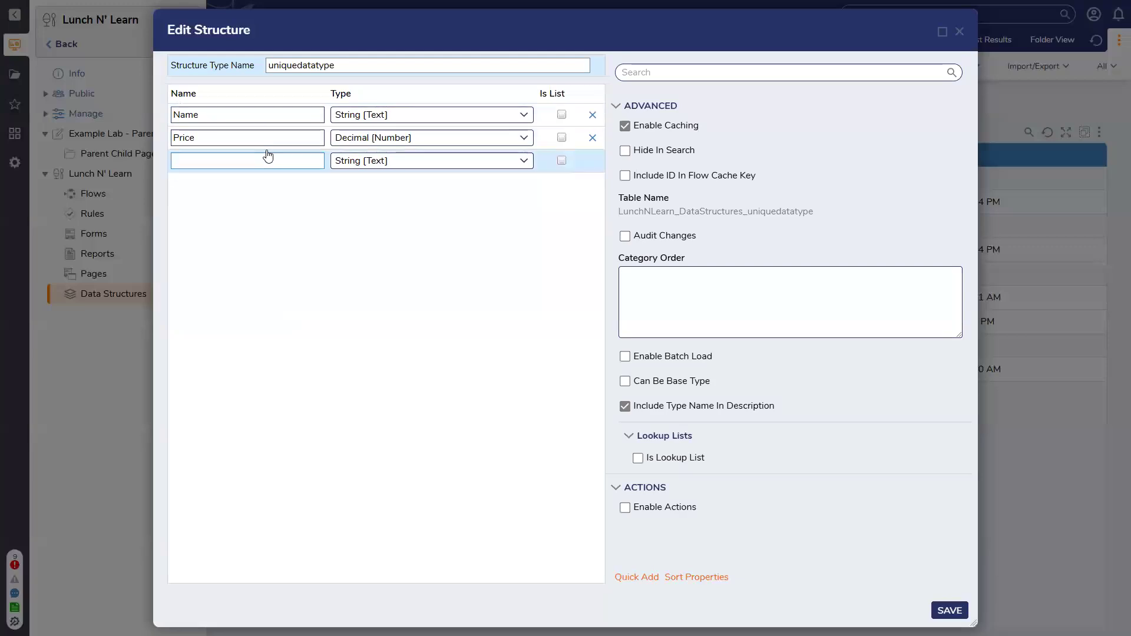
{"action": "left_click", "coordinate": [960, 32]}
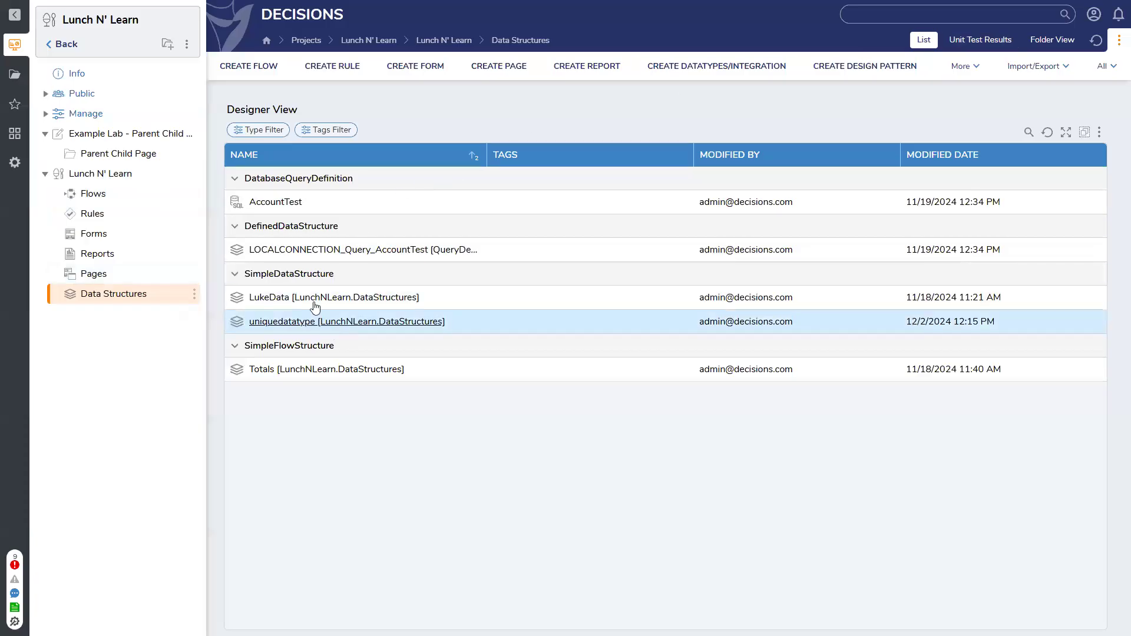
Start a new Database Structure in Data Structures with a field named Assignment of type AssignmentType
{"action": "left_click", "coordinate": [699, 65]}
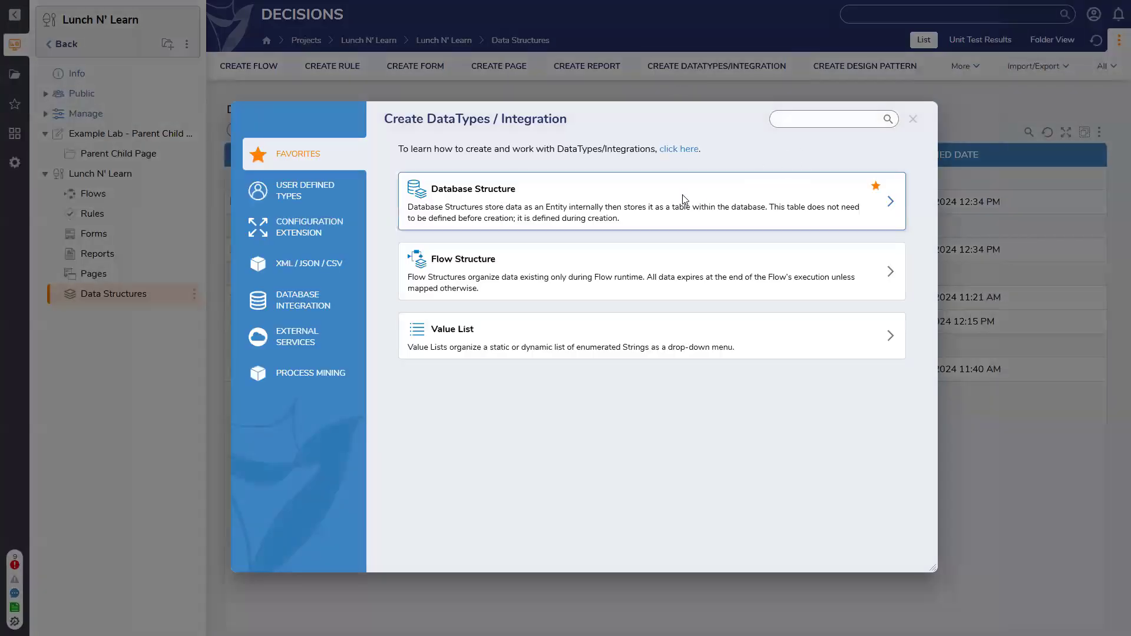
{"action": "left_click", "coordinate": [680, 198]}
{"action": "left_click", "coordinate": [299, 116]}
{"action": "type", "text": "Assignment"}
{"action": "left_click", "coordinate": [527, 116]}
{"action": "left_click", "coordinate": [398, 113]}
{"action": "type", "text": "assign"}
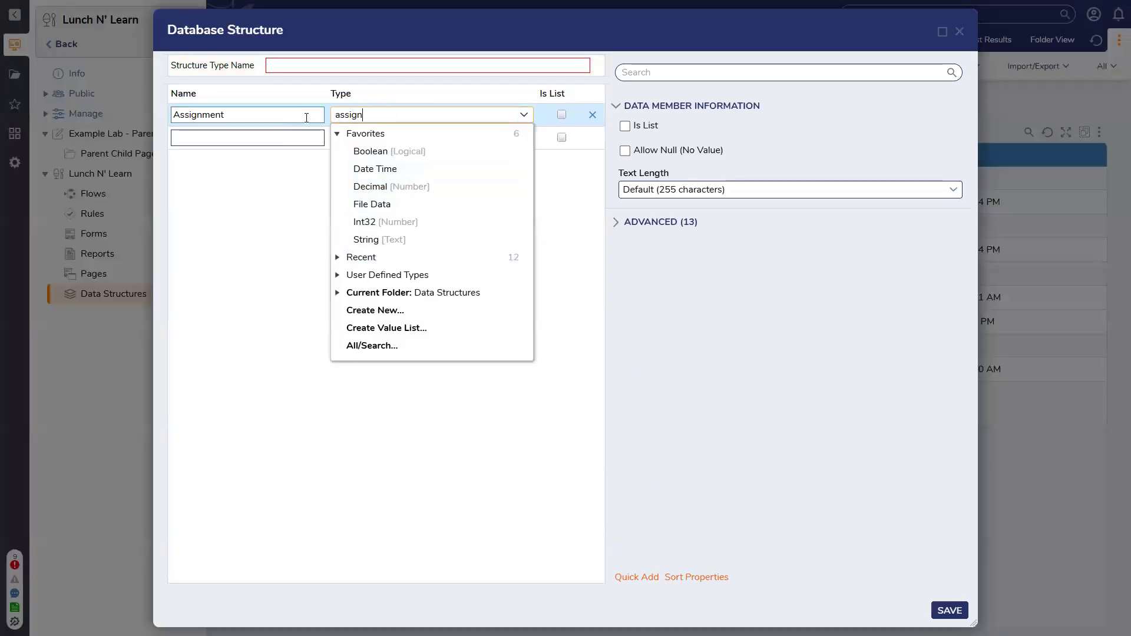
{"action": "type", "text": "me"}
{"action": "left_click", "coordinate": [366, 132]}
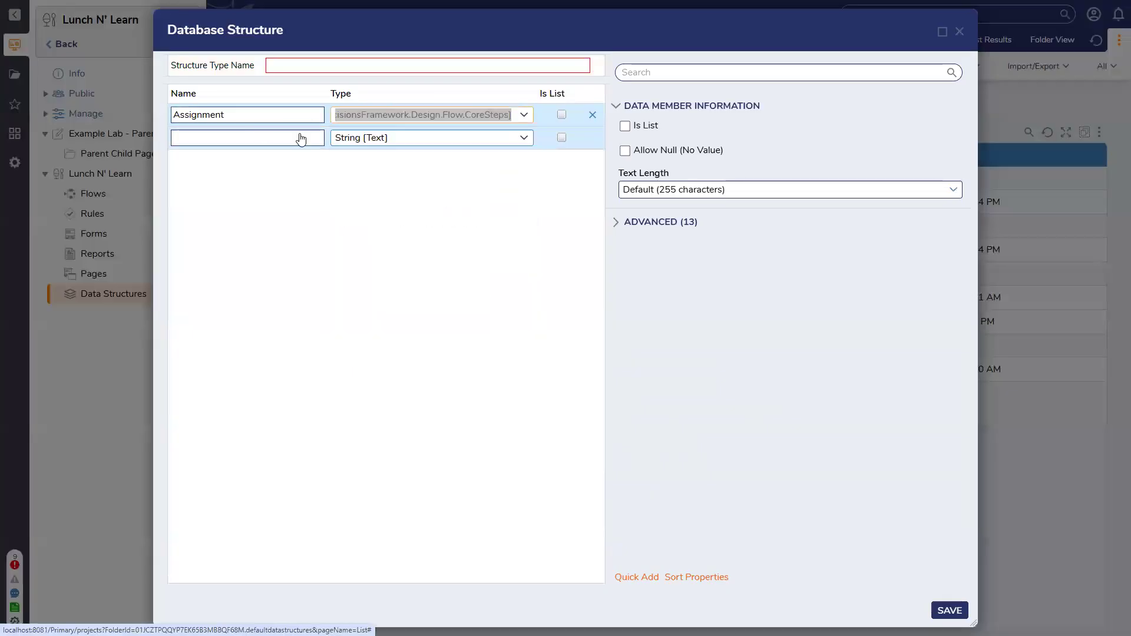
Set the new database structure's type name to subassignments
{"action": "left_click", "coordinate": [262, 134]}
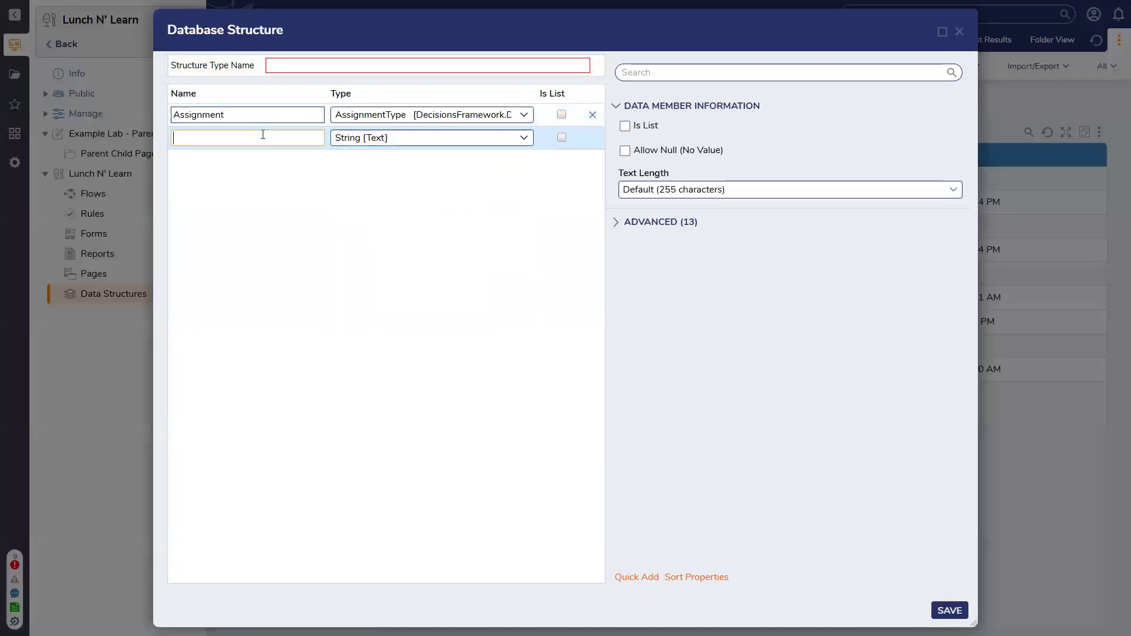
{"action": "left_click", "coordinate": [304, 65]}
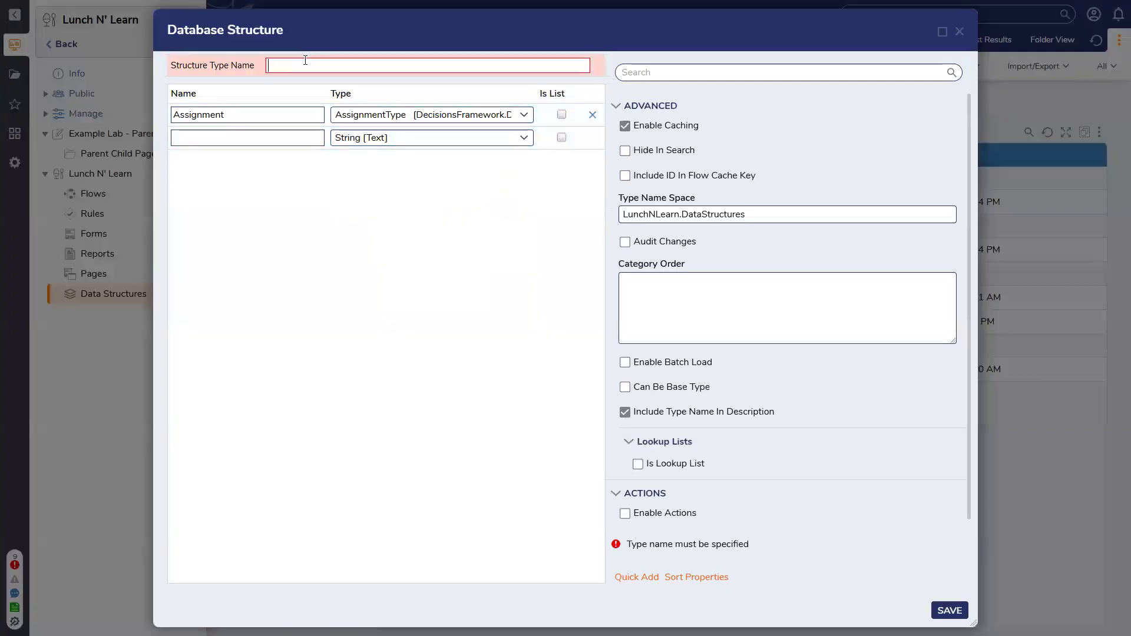
{"action": "type", "text": "subassignments"}
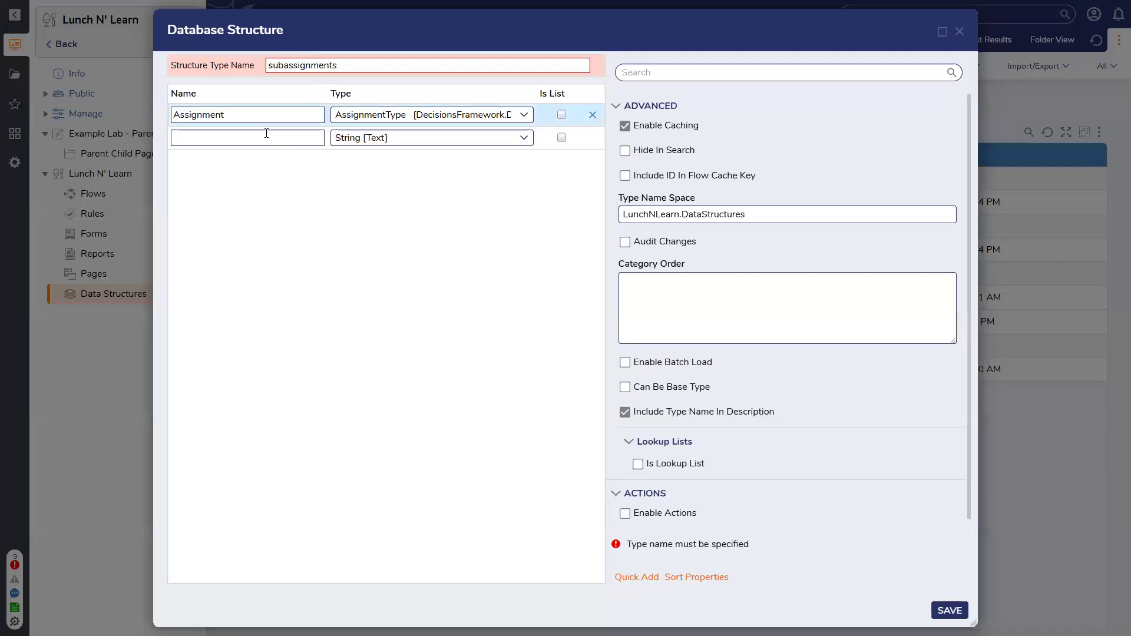
Add a field named startdate with the DateTime type to the subassignments structure
{"action": "left_click", "coordinate": [266, 134]}
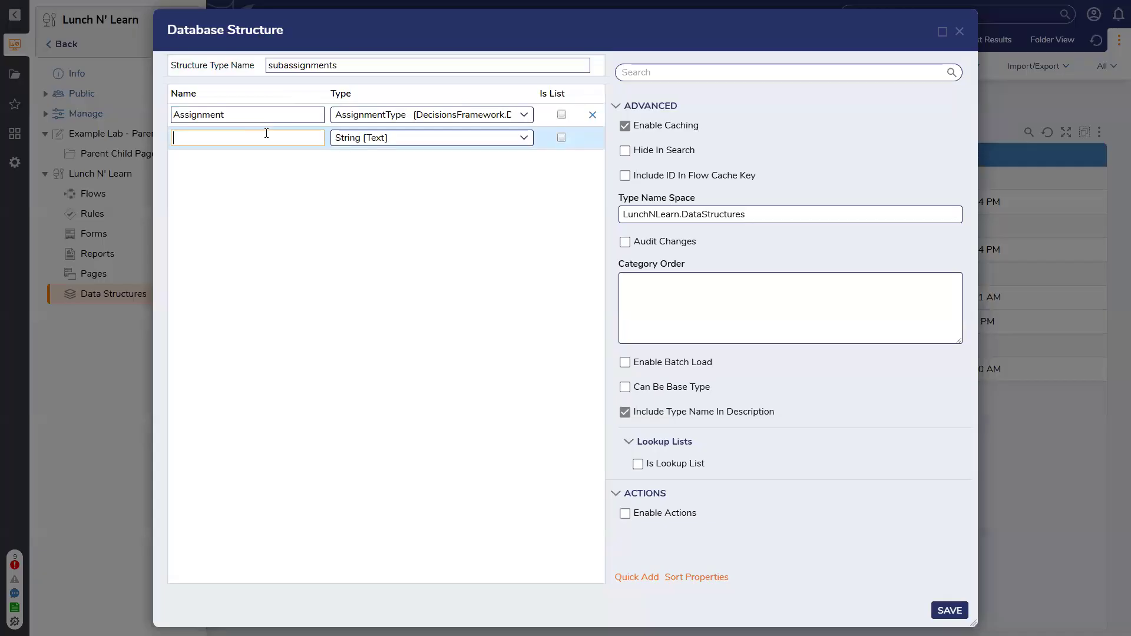
{"action": "type", "text": "start date"}
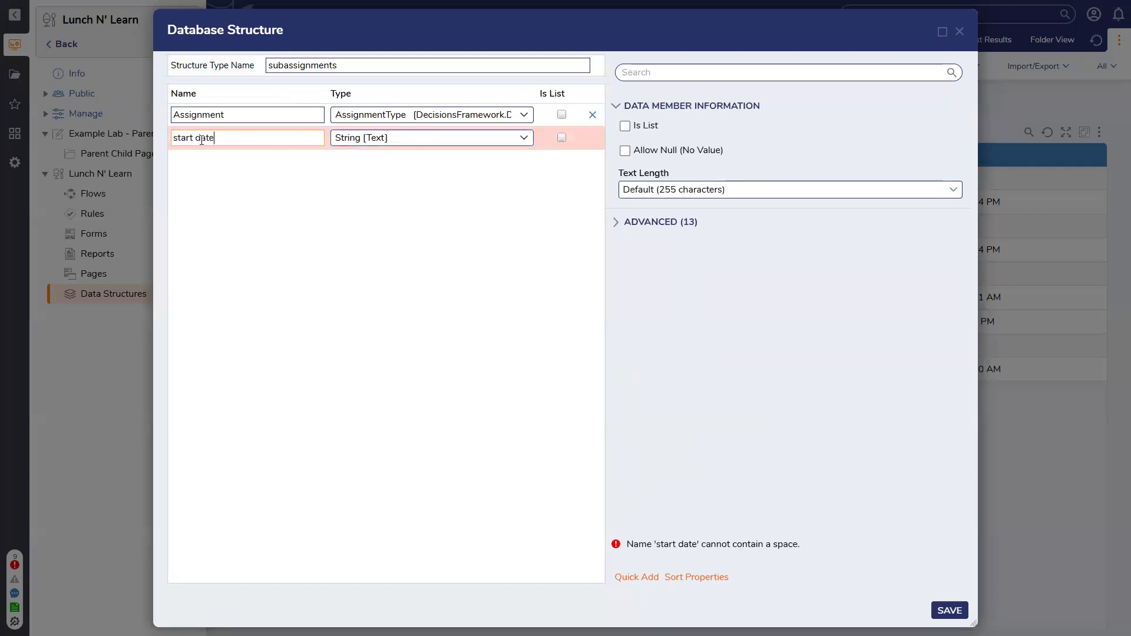
{"action": "key", "text": "BackSpace"}
{"action": "key", "text": "Tab"}
{"action": "type", "text": "date"}
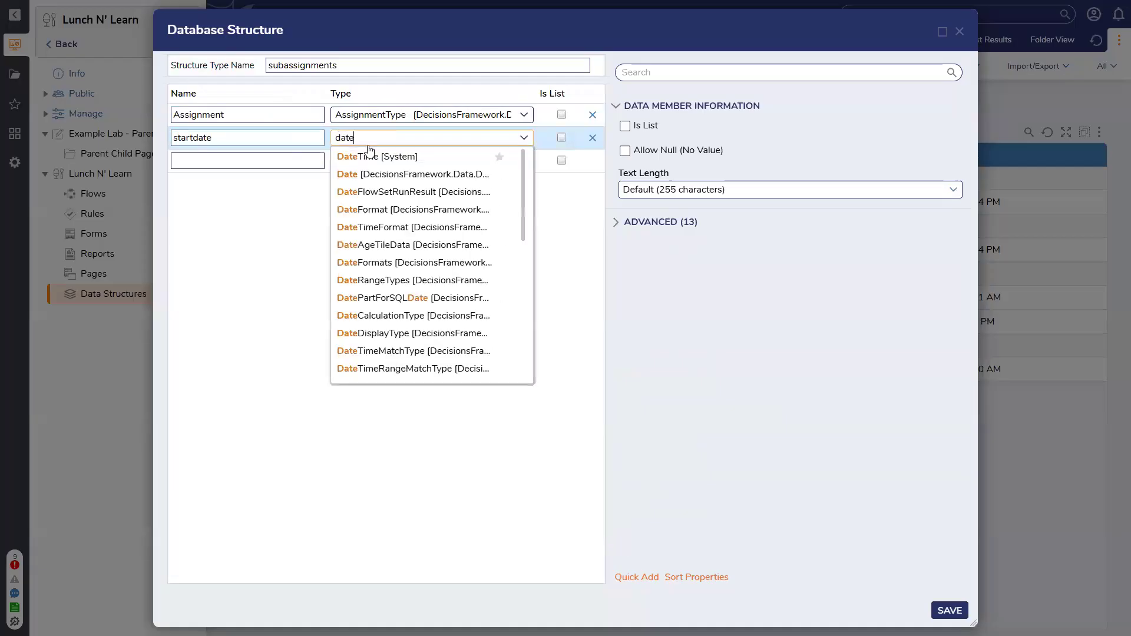
Add a String field named ParentID to subassignments and save the structure
{"action": "left_click", "coordinate": [270, 164]}
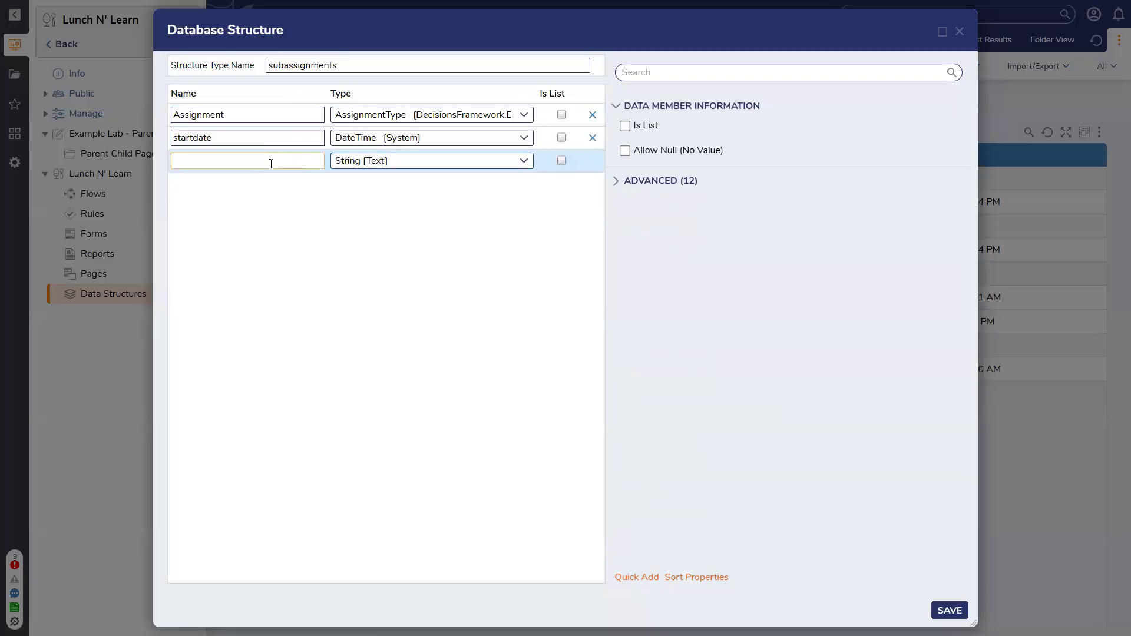
{"action": "type", "text": "ParentID"}
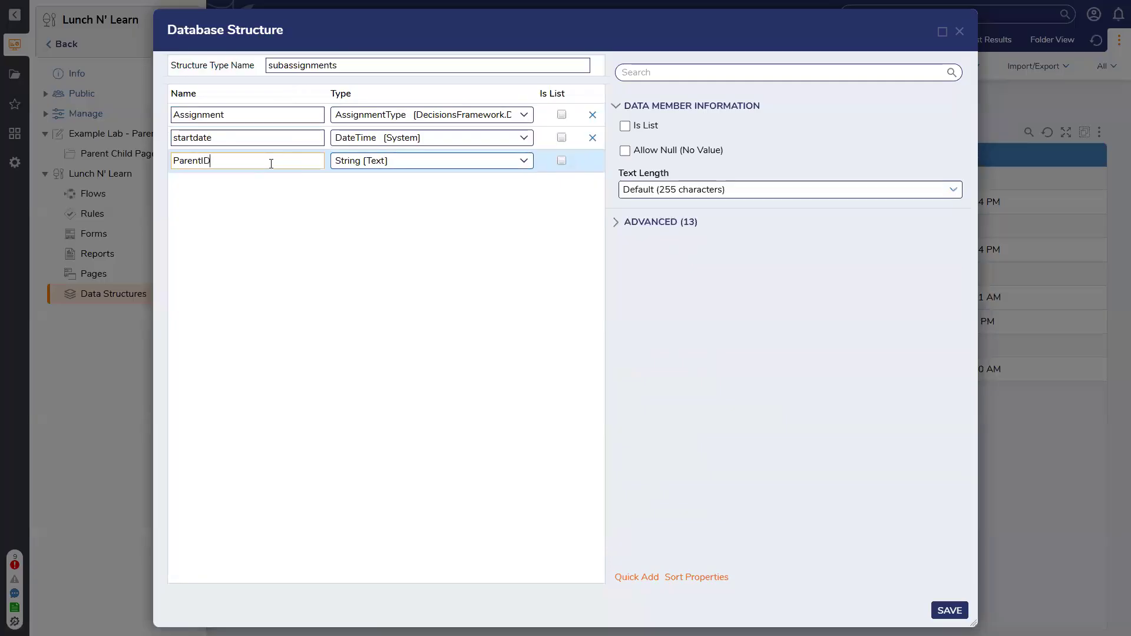
{"action": "left_click", "coordinate": [261, 215]}
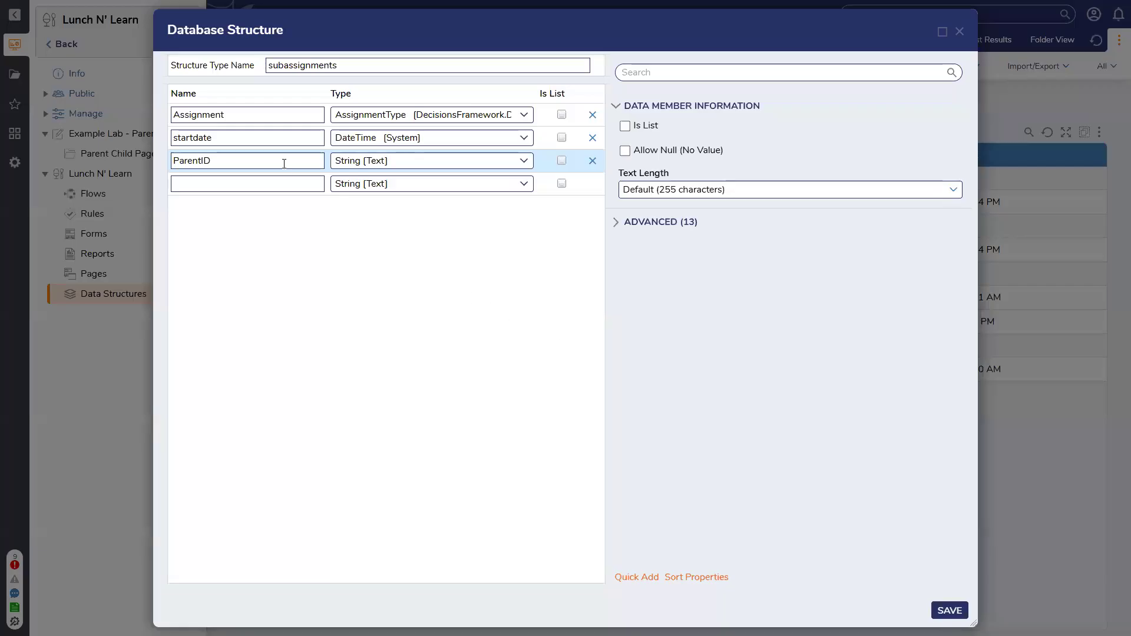
{"action": "left_click", "coordinate": [940, 609]}
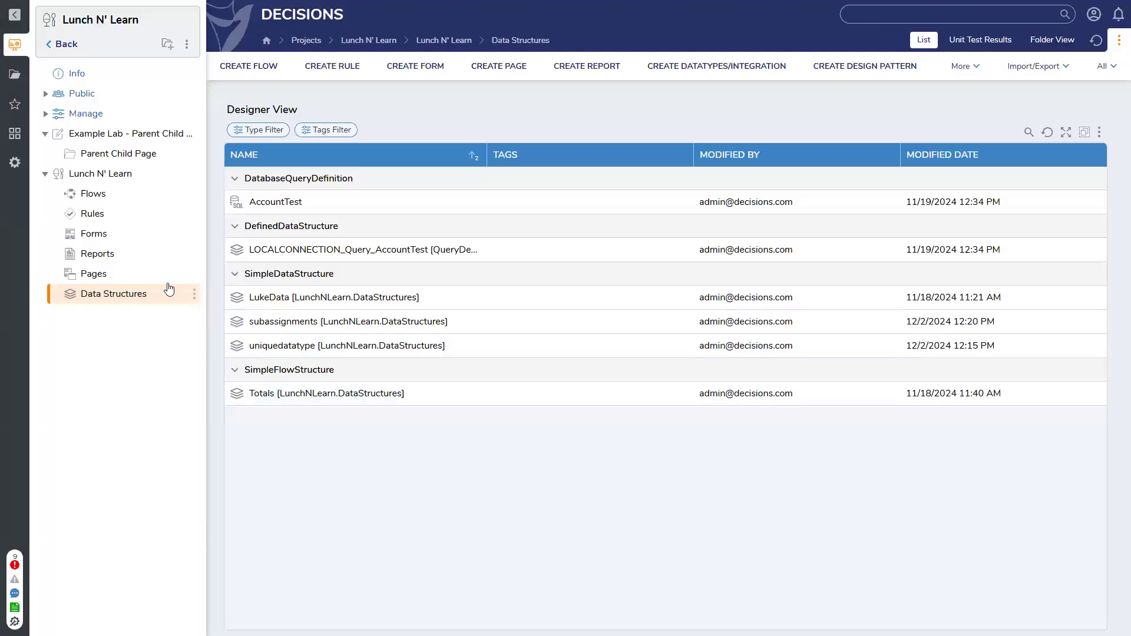
View the Parent Child Page, and inspect the Account Id Equals filter settings in the Accounts Filtered Child Report
{"action": "left_click", "coordinate": [109, 152]}
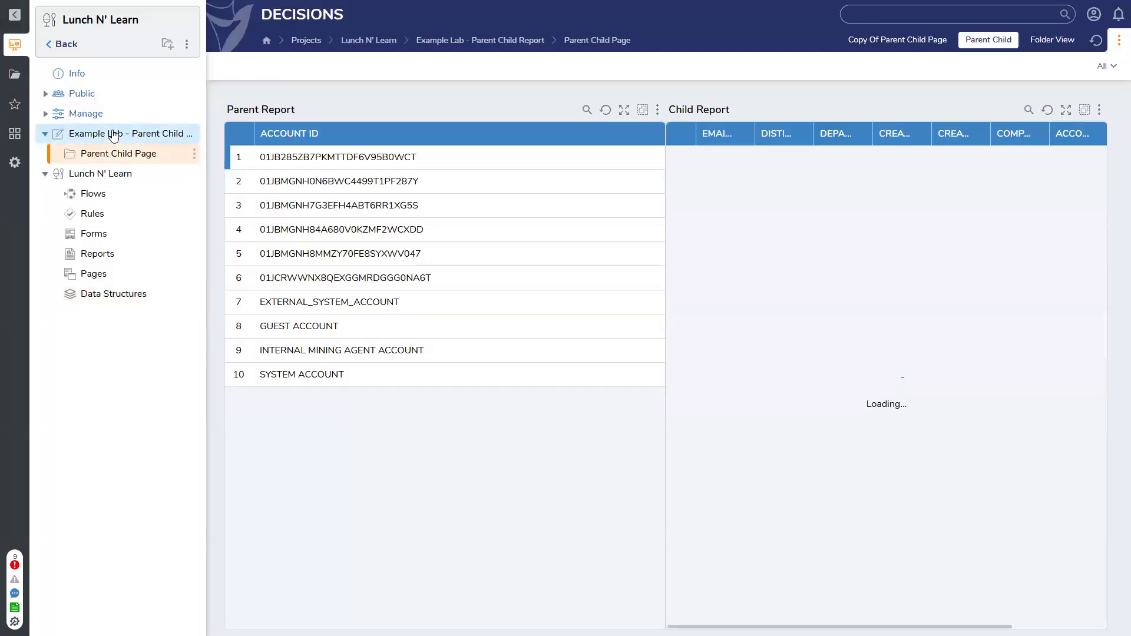
{"action": "left_click", "coordinate": [114, 135]}
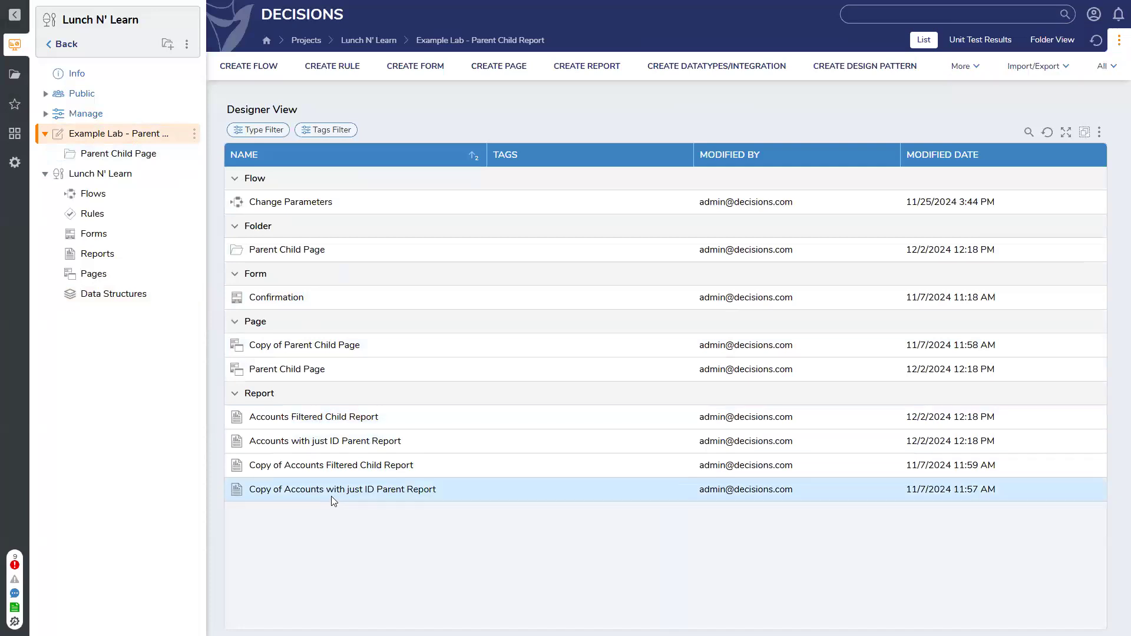
{"action": "left_click", "coordinate": [336, 417]}
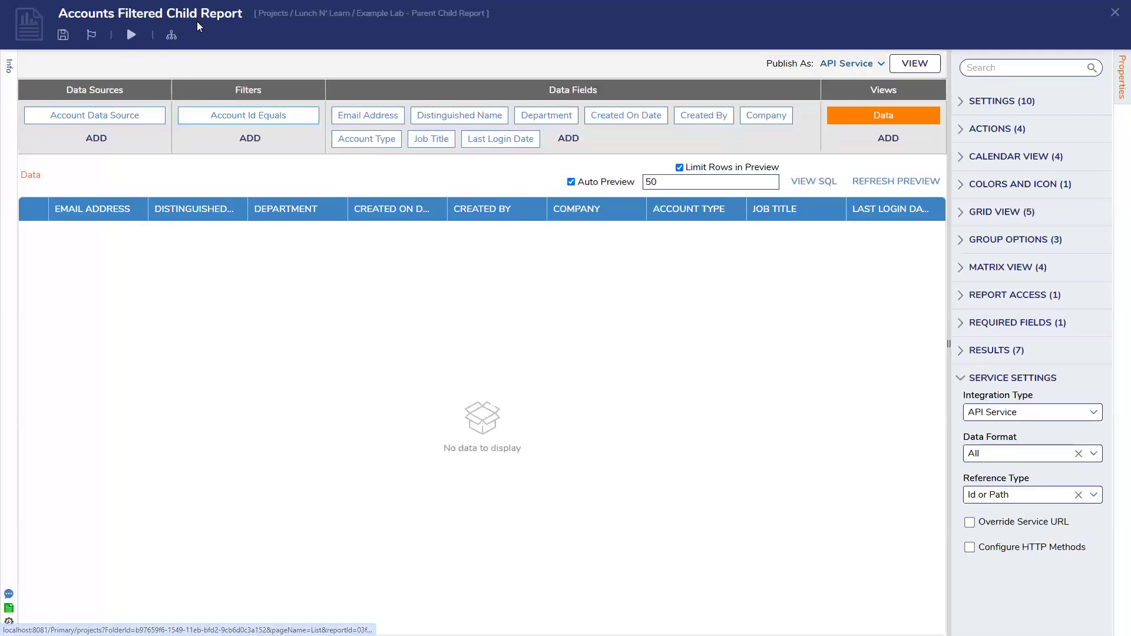
{"action": "left_click", "coordinate": [243, 120]}
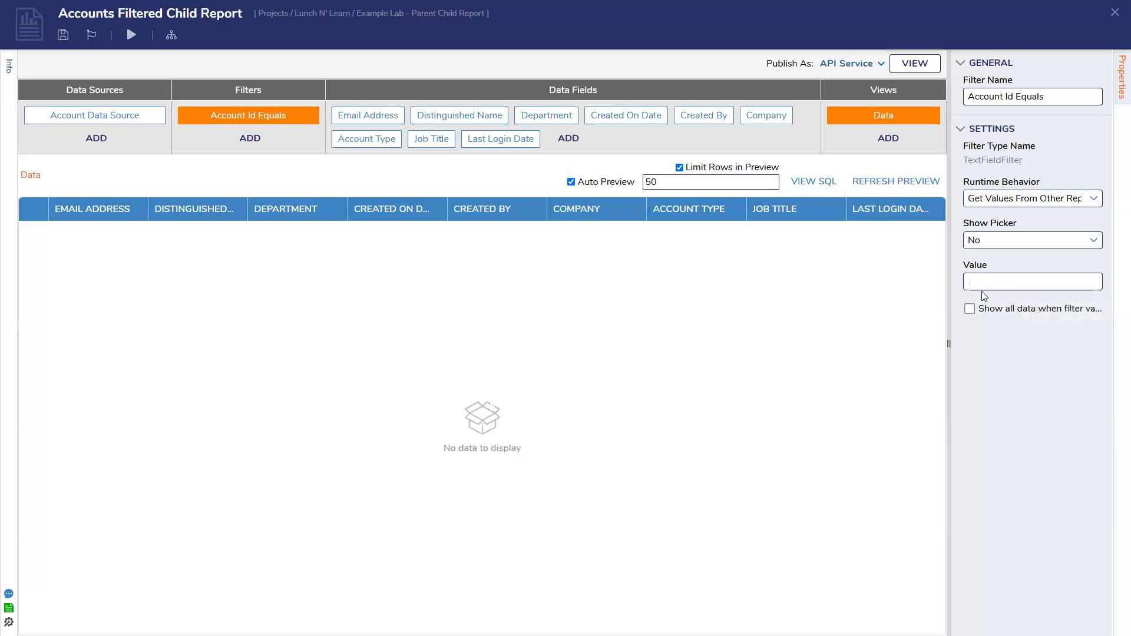
{"action": "left_click", "coordinate": [1114, 16]}
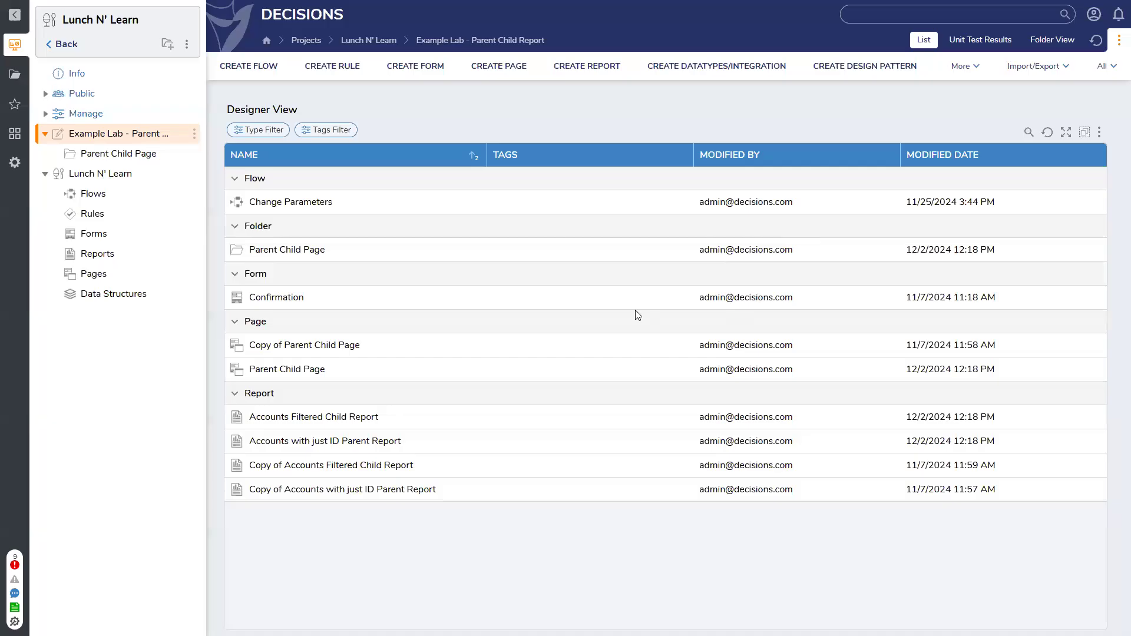
Examine the Account Id field's filter-change settings in the Accounts with just ID Parent Report
{"action": "double_click", "coordinate": [429, 443]}
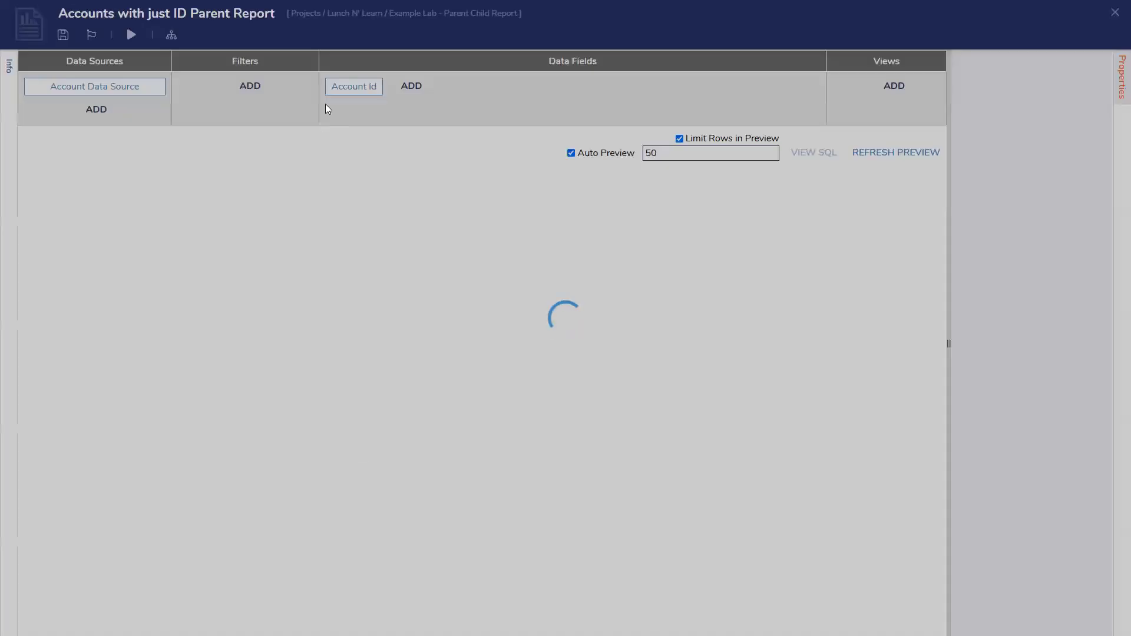
{"action": "left_click", "coordinate": [351, 115]}
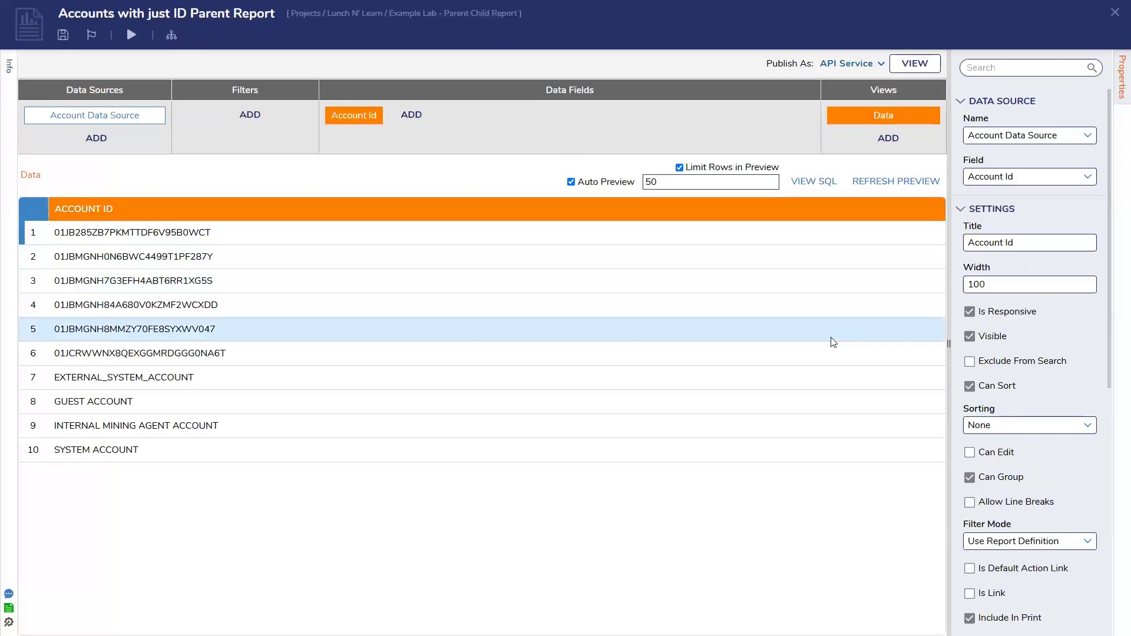
{"action": "scroll", "coordinate": [995, 331], "scroll_direction": "down", "scroll_amount": 3}
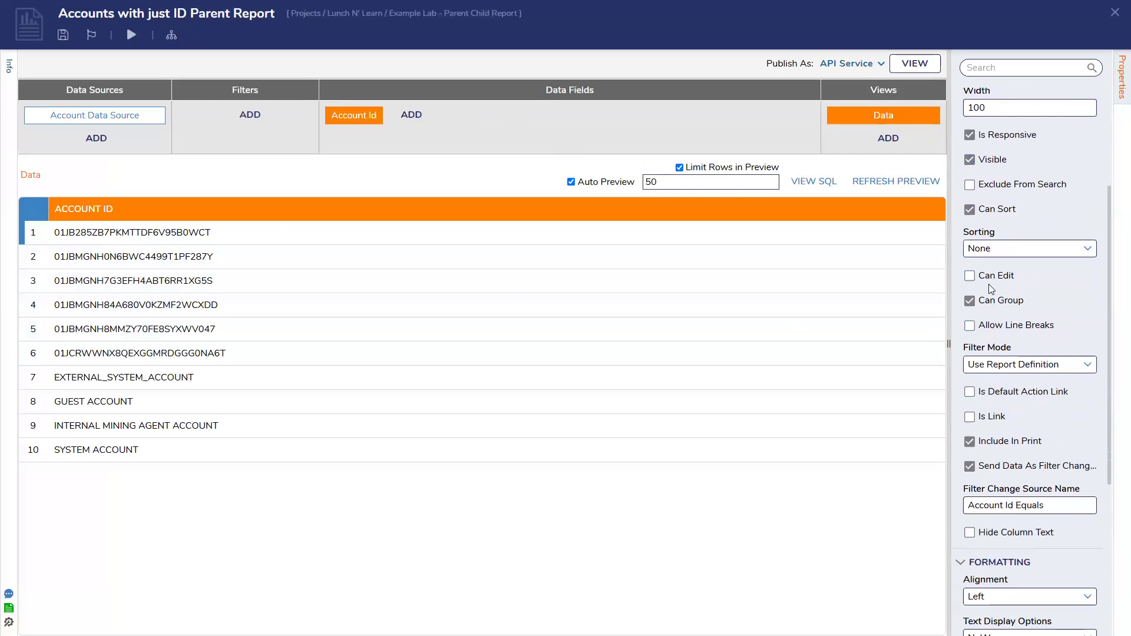
{"action": "scroll", "coordinate": [992, 289], "scroll_direction": "down", "scroll_amount": 3}
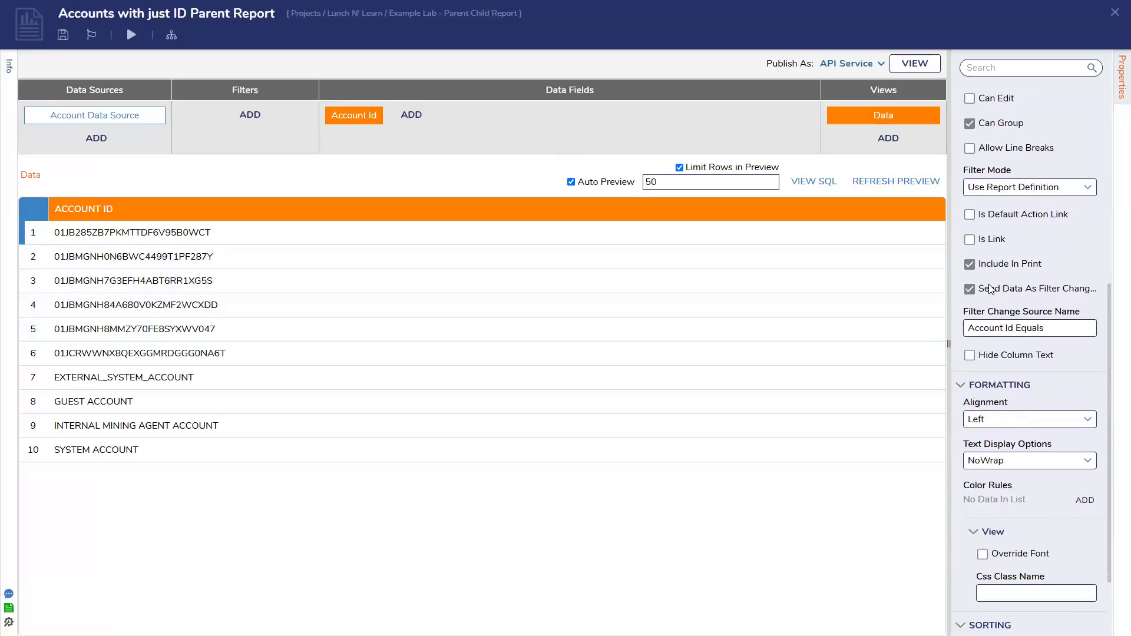
{"action": "scroll", "coordinate": [991, 289], "scroll_direction": "down", "scroll_amount": 1}
{"action": "scroll", "coordinate": [991, 315], "scroll_direction": "down", "scroll_amount": 1}
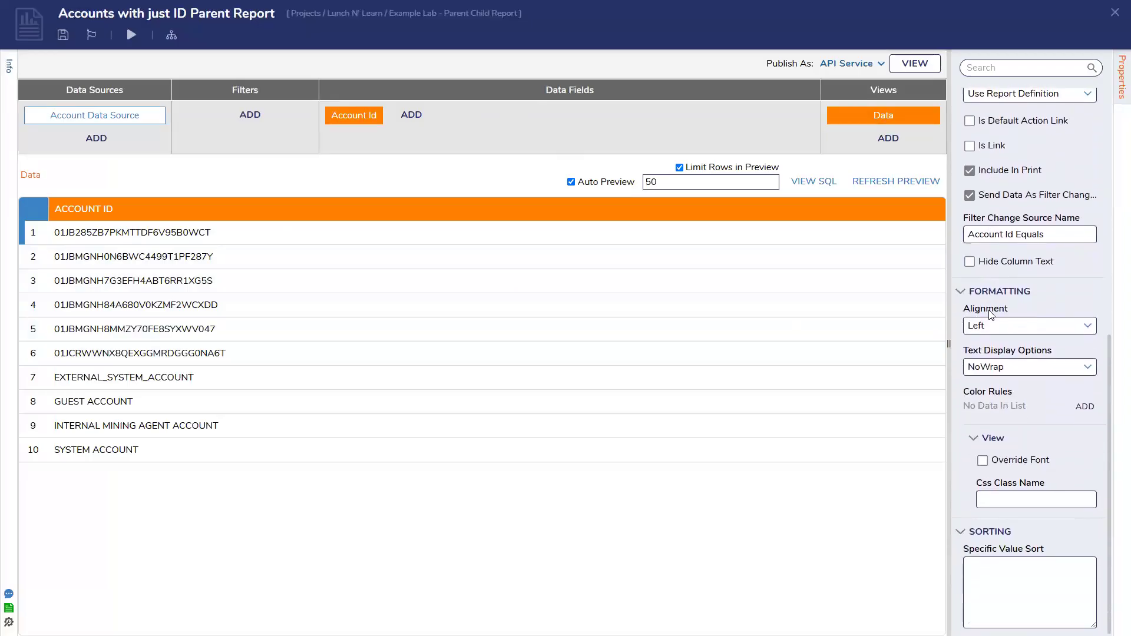
{"action": "scroll", "coordinate": [1000, 343], "scroll_direction": "up", "scroll_amount": 1}
{"action": "scroll", "coordinate": [1000, 343], "scroll_direction": "up", "scroll_amount": 4}
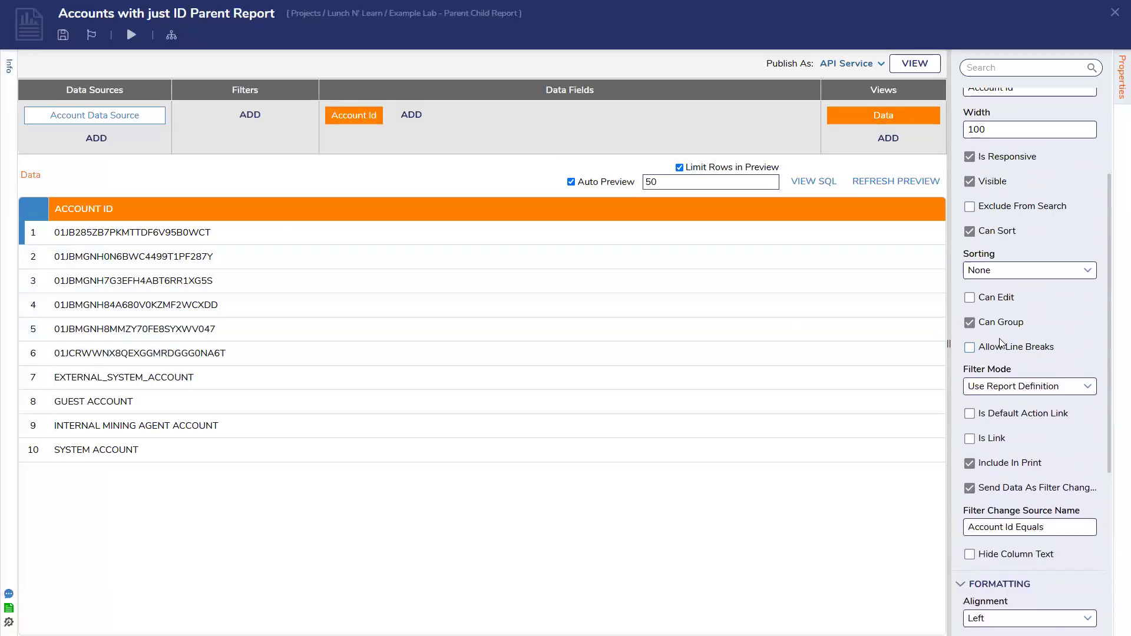
{"action": "scroll", "coordinate": [1000, 343], "scroll_direction": "up", "scroll_amount": 1}
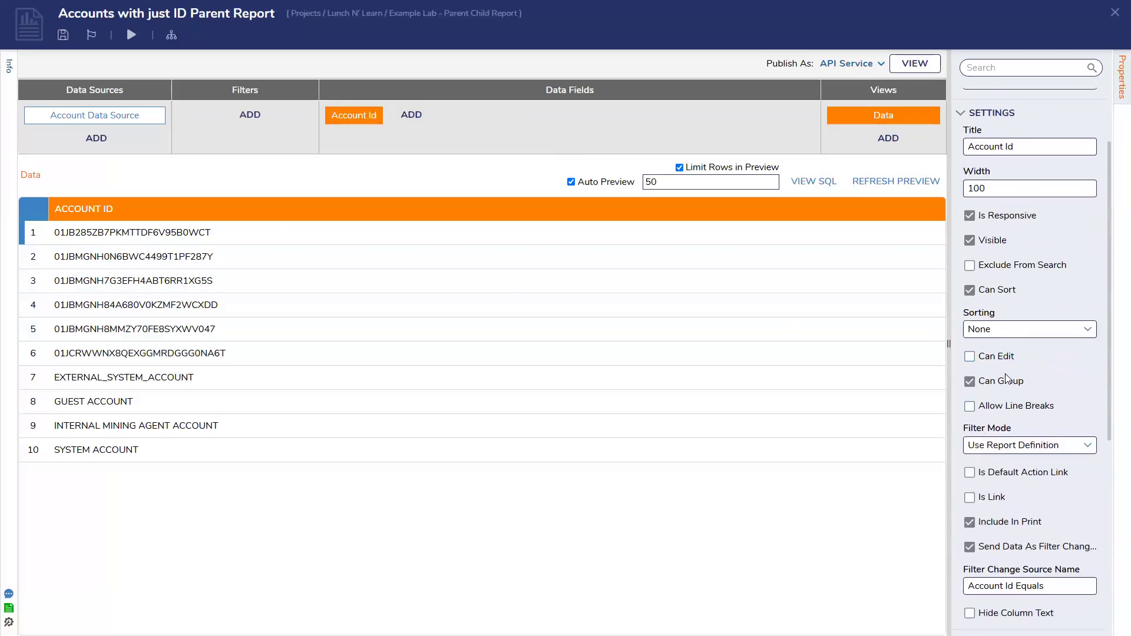
Review the remaining Account Id field settings in the Accounts with just ID Parent Report, and save and close the report
{"action": "scroll", "coordinate": [1006, 380], "scroll_direction": "down", "scroll_amount": 1}
{"action": "scroll", "coordinate": [1006, 380], "scroll_direction": "down", "scroll_amount": 1}
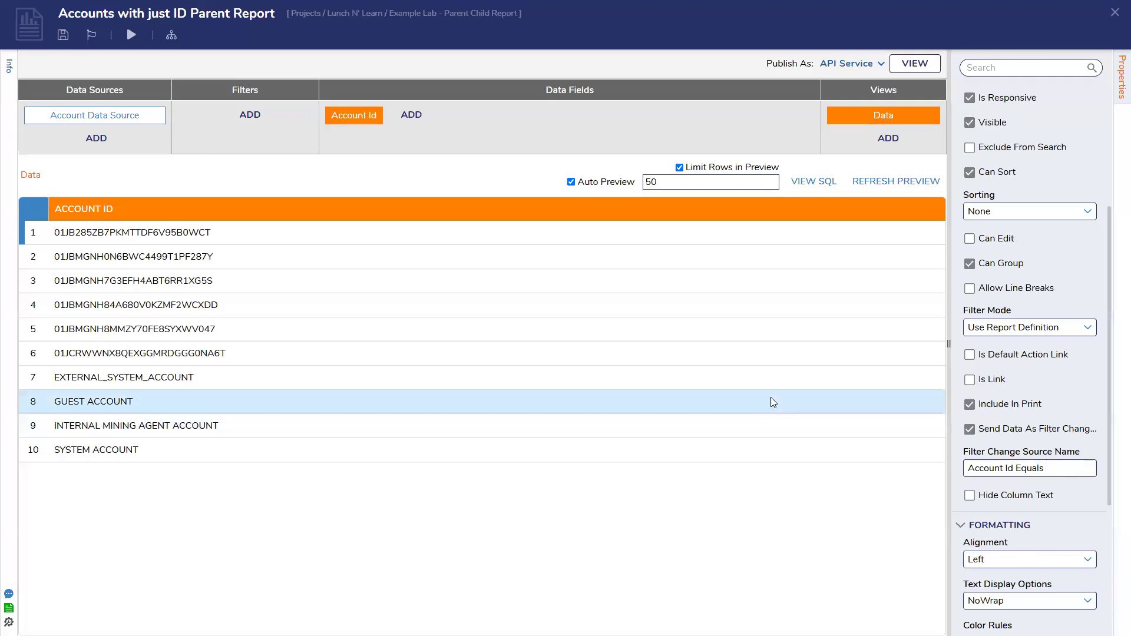
{"action": "left_click", "coordinate": [63, 35]}
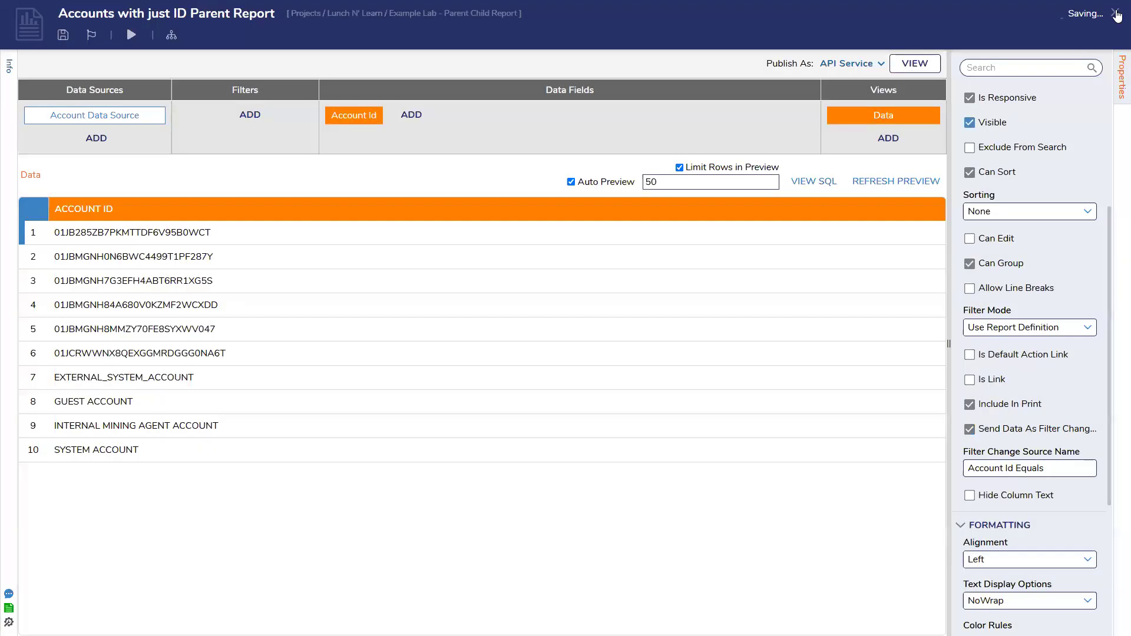
{"action": "left_click", "coordinate": [1115, 13]}
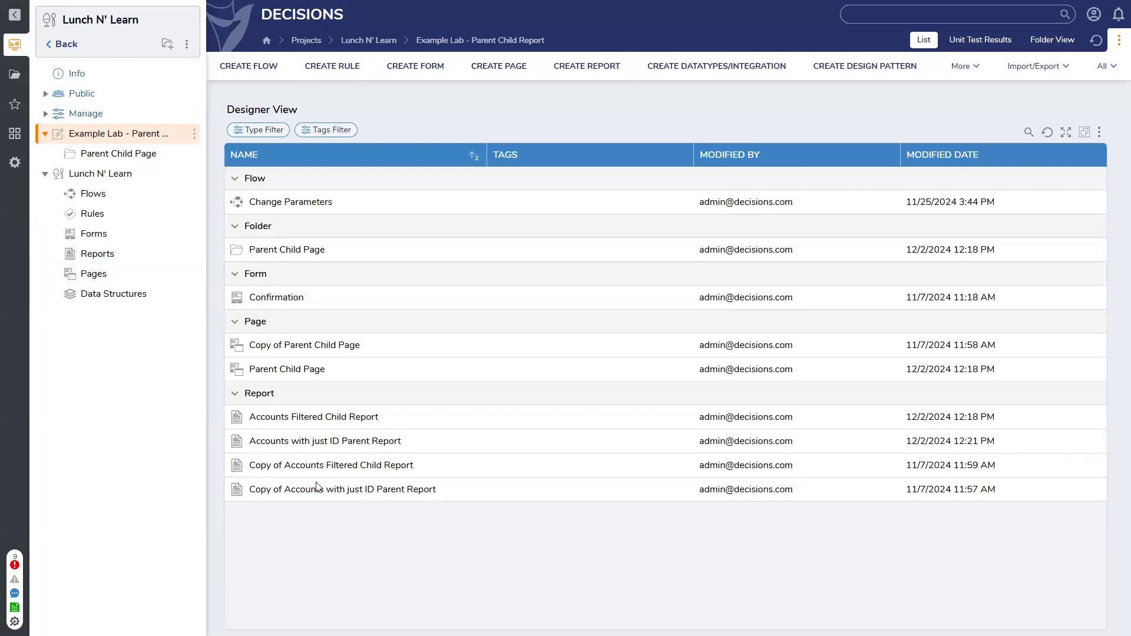
Inspect the ParentID field in the subassignments structure, and check the Lunch N' Learn project's Reports and Data Structures folders
{"action": "left_click", "coordinate": [116, 296]}
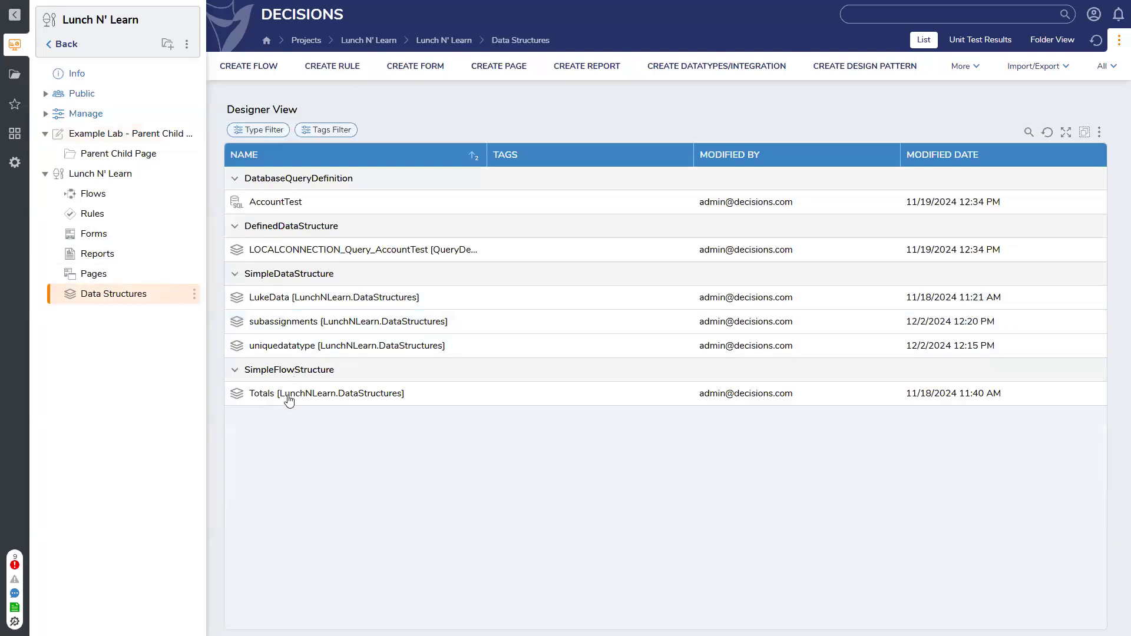
{"action": "left_click", "coordinate": [283, 321]}
{"action": "left_click", "coordinate": [268, 159]}
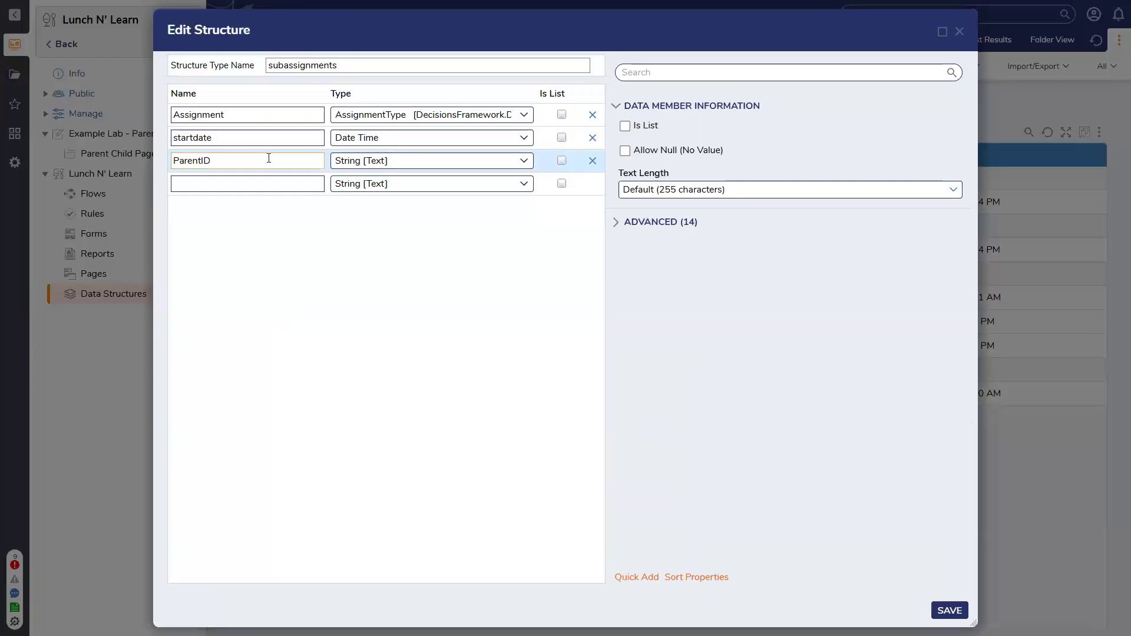
{"action": "left_click", "coordinate": [960, 31]}
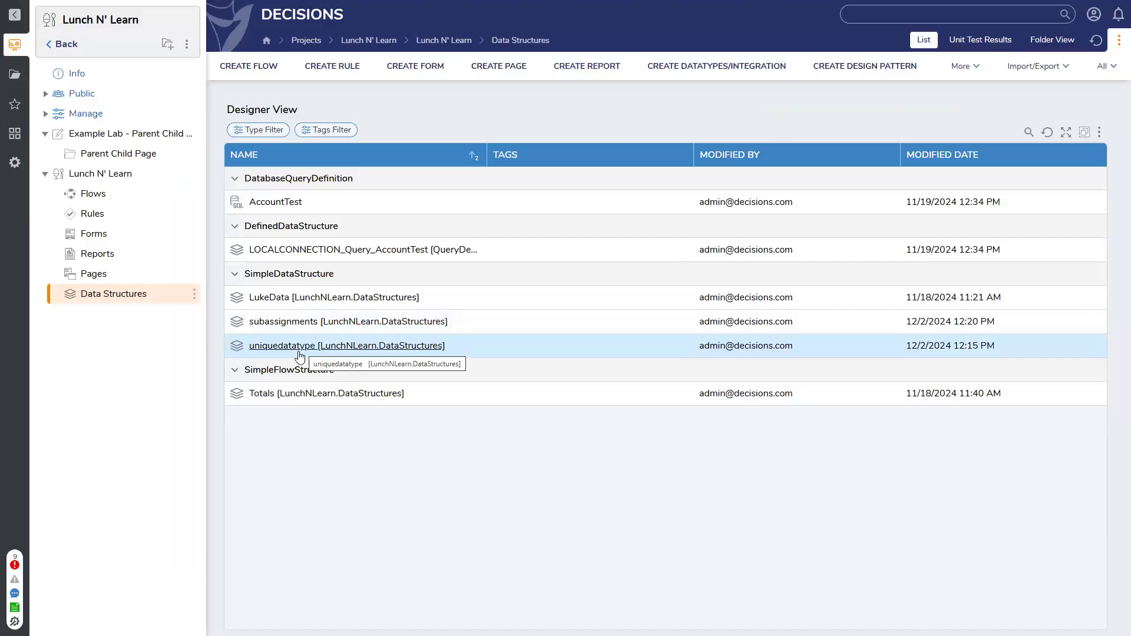
{"action": "left_click", "coordinate": [101, 257]}
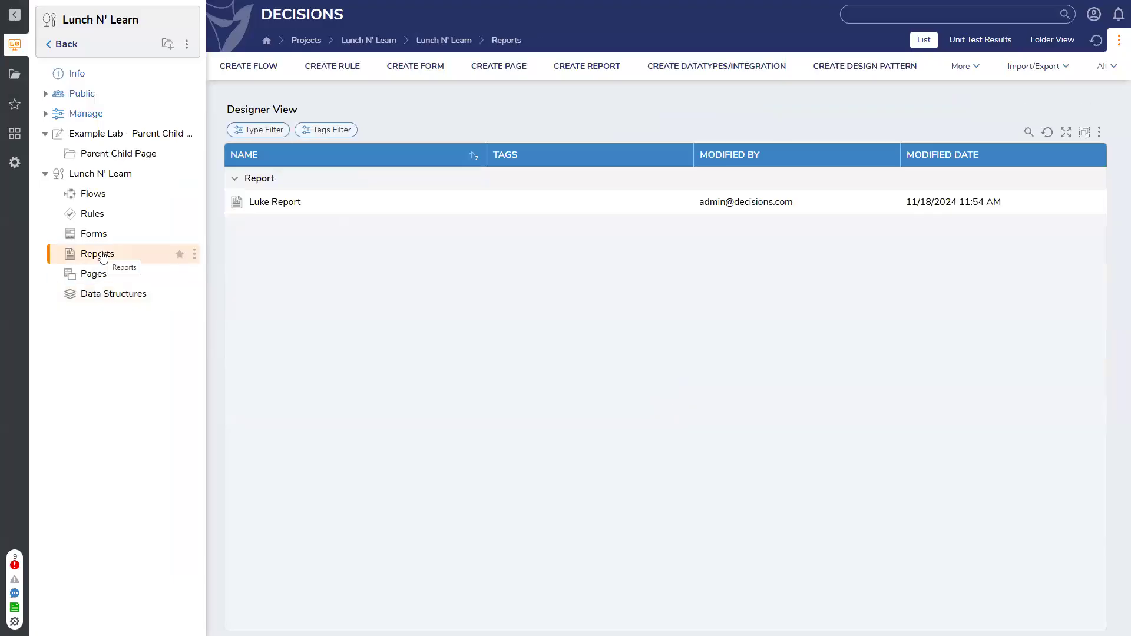
{"action": "left_click", "coordinate": [98, 301]}
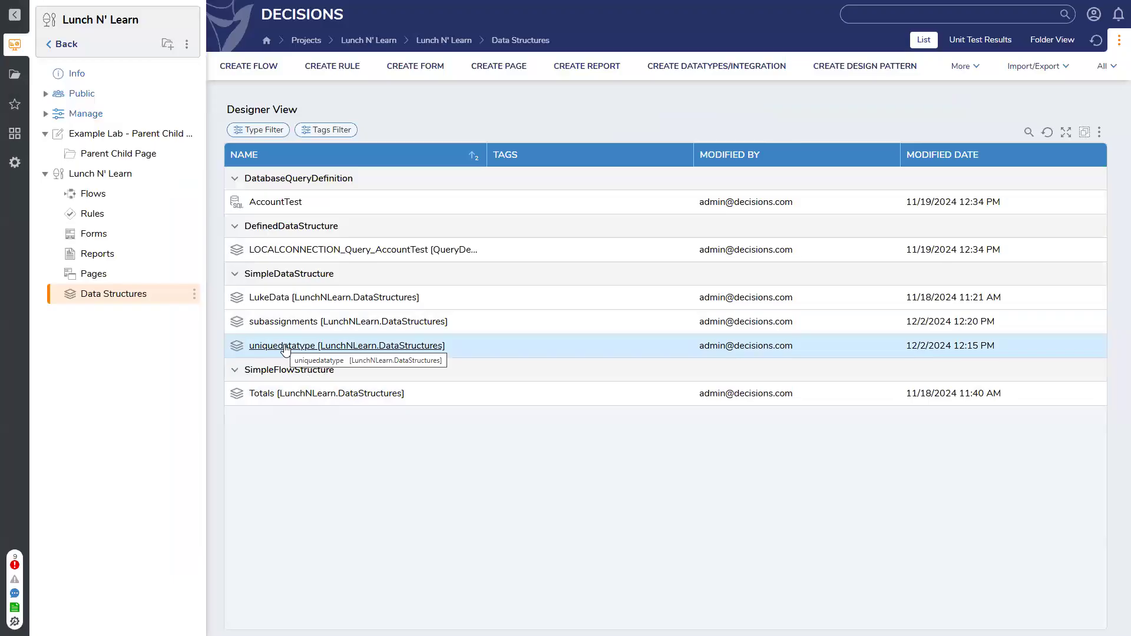
Select different accounts in the Parent Report on the Parent Child Page to check how the Child Report filters
{"action": "left_click", "coordinate": [106, 159]}
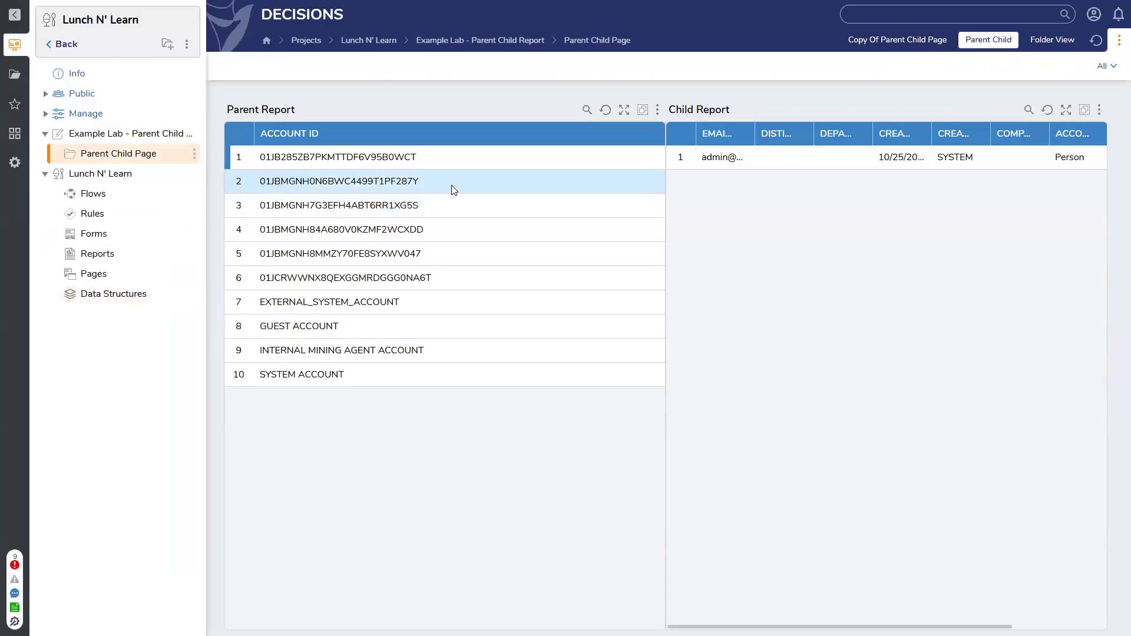
{"action": "left_click", "coordinate": [452, 204]}
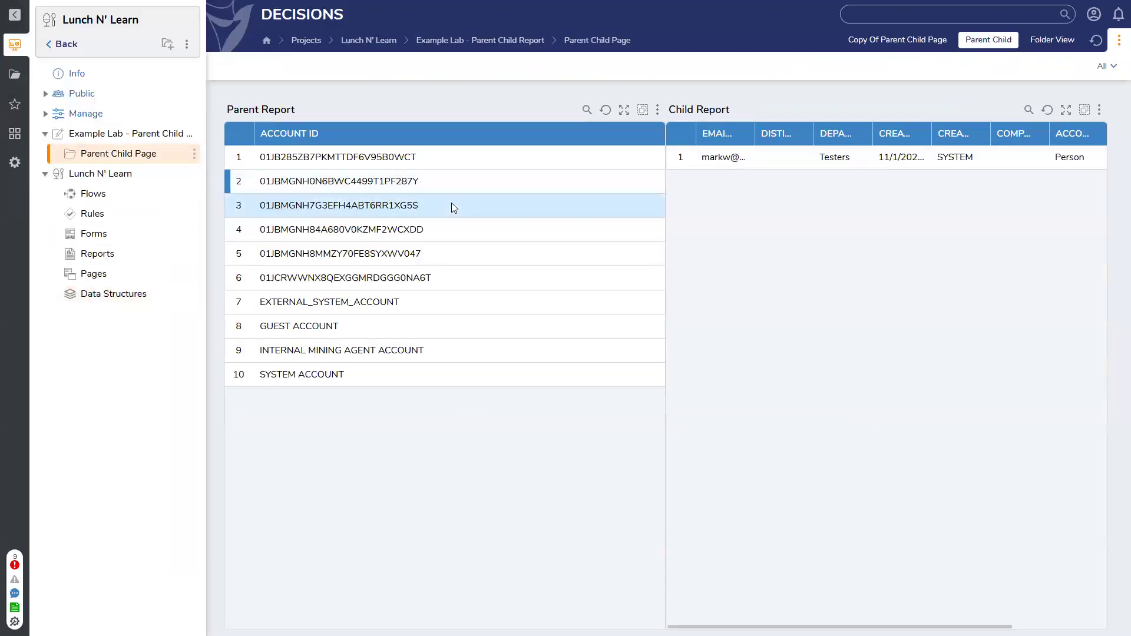
{"action": "left_click", "coordinate": [463, 233]}
{"action": "left_click", "coordinate": [458, 253]}
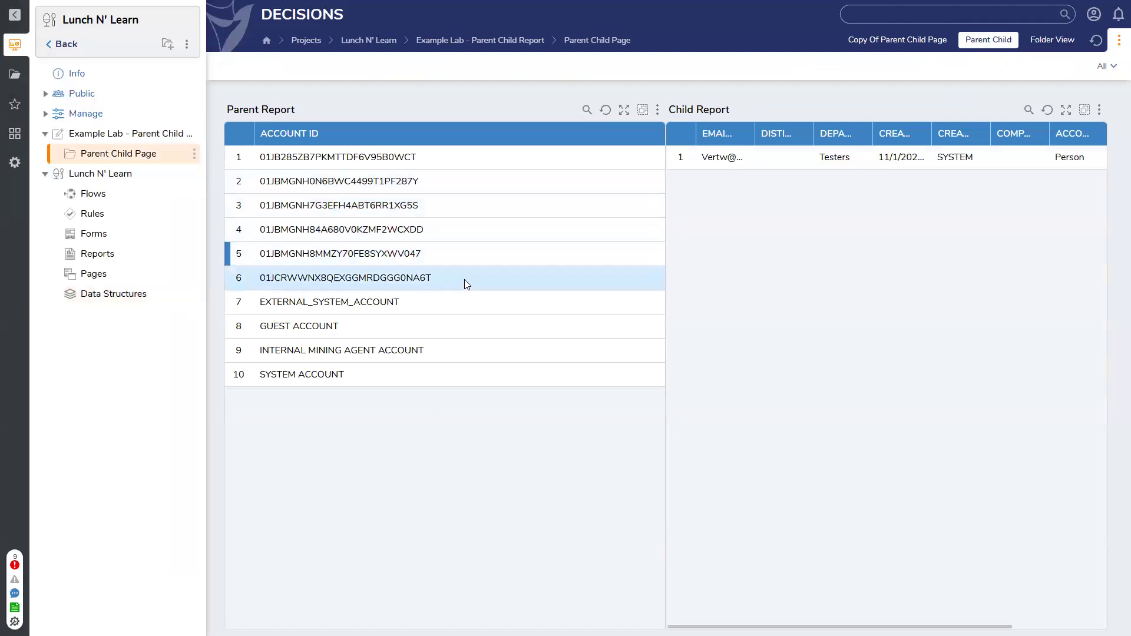
{"action": "left_click", "coordinate": [464, 281]}
{"action": "left_click", "coordinate": [464, 297]}
{"action": "left_click", "coordinate": [475, 327]}
{"action": "left_click", "coordinate": [482, 378]}
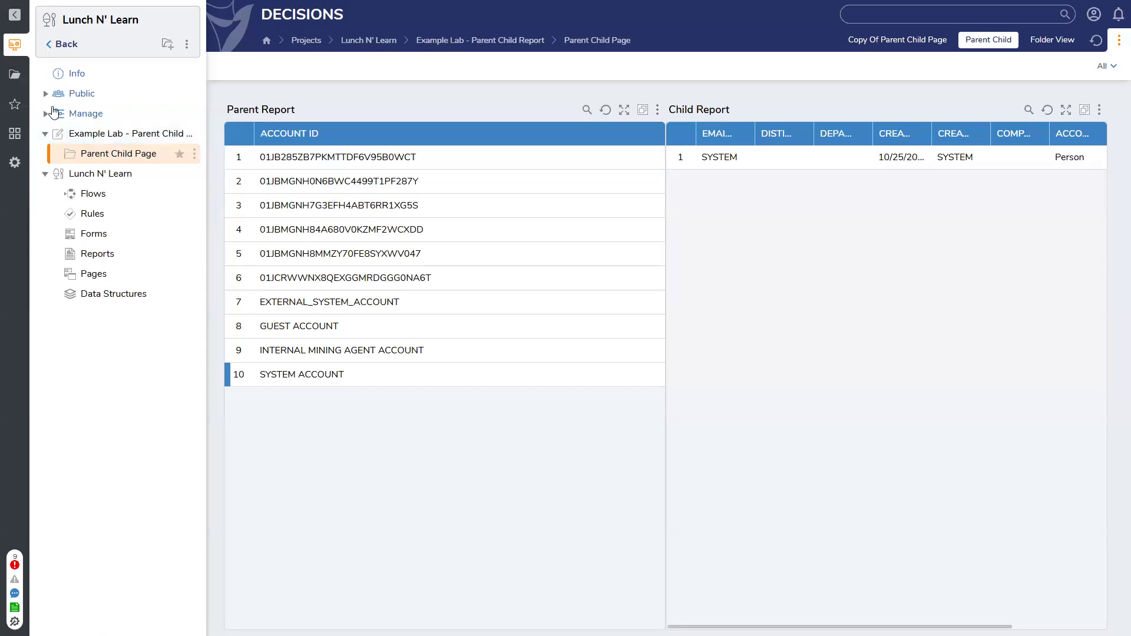
Open the Health Score Shenanigans project and look through its Flows, Rules and Forms folders
{"action": "left_click", "coordinate": [65, 44]}
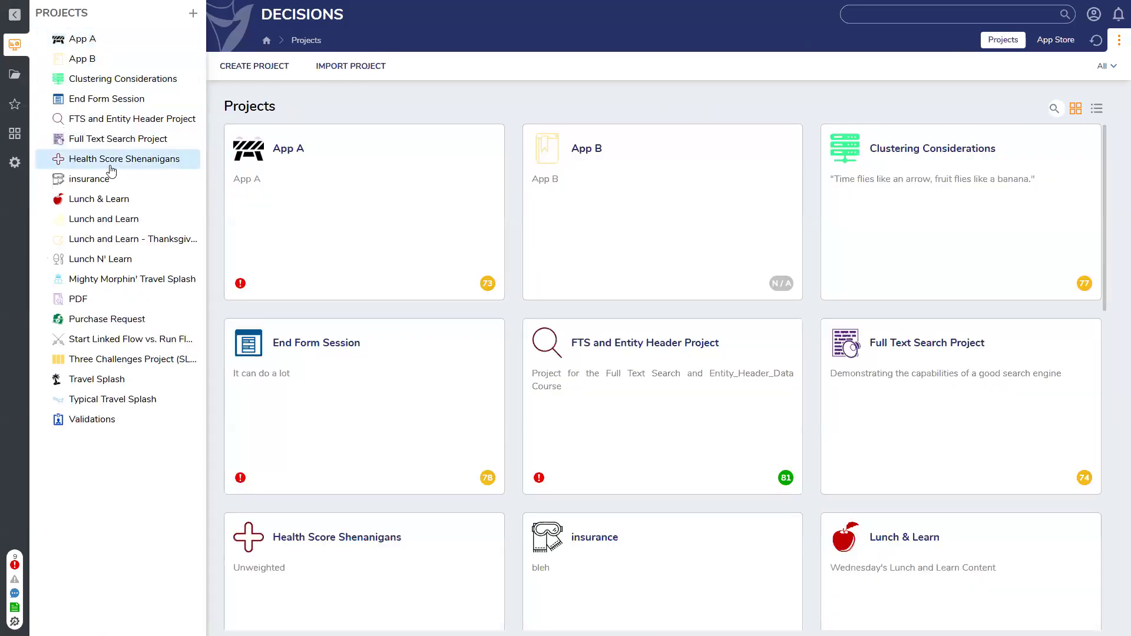
{"action": "left_click", "coordinate": [112, 164]}
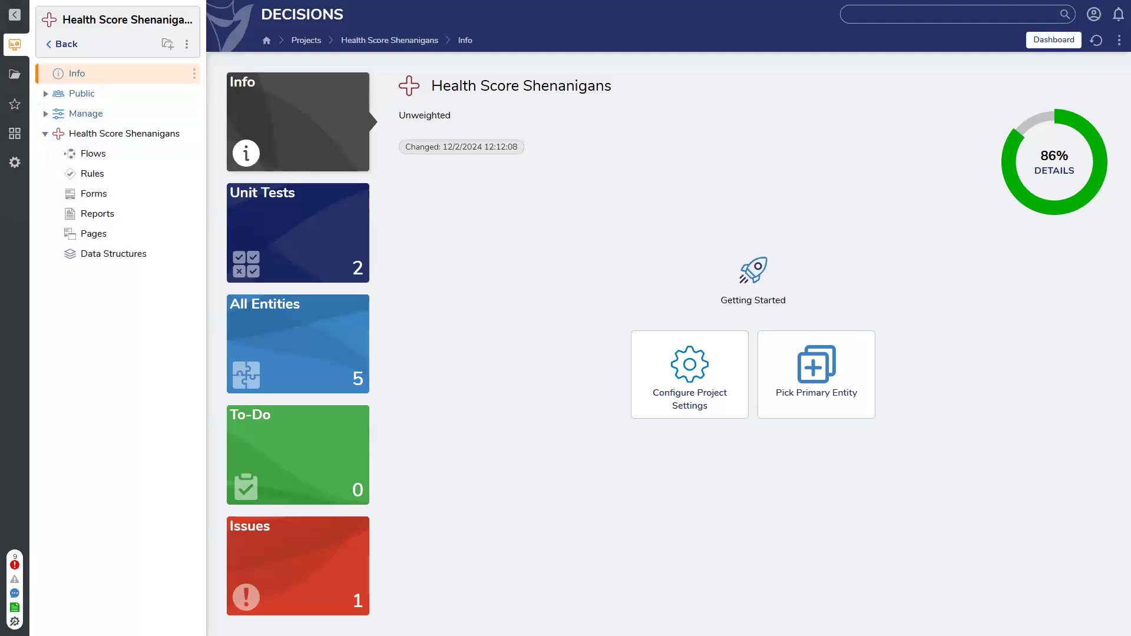
{"action": "left_click", "coordinate": [95, 134]}
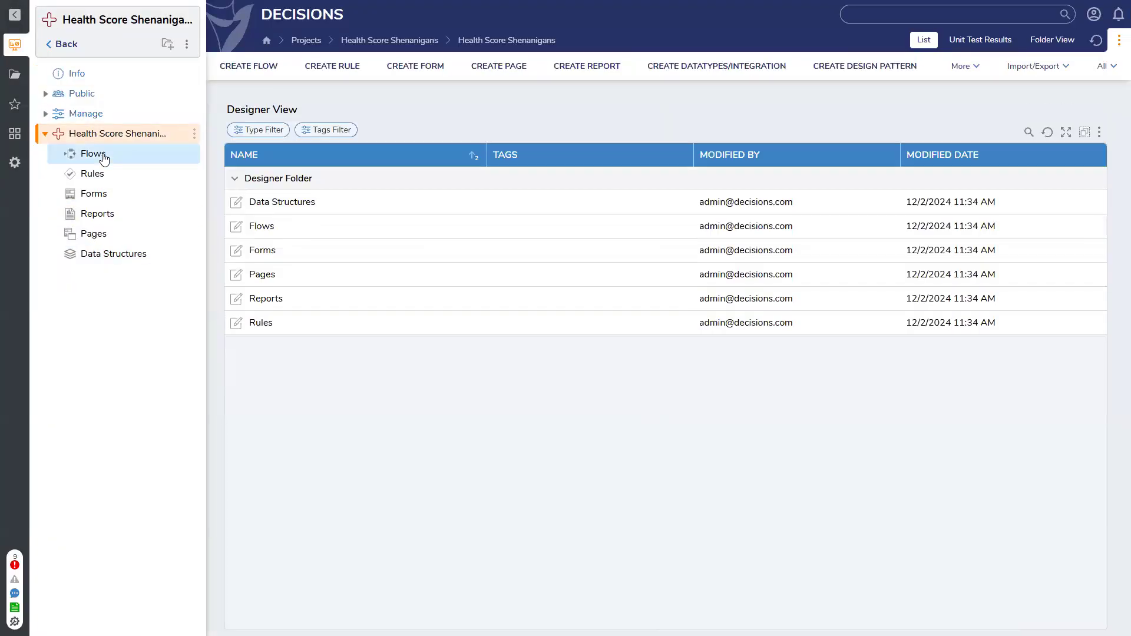
{"action": "left_click", "coordinate": [104, 157]}
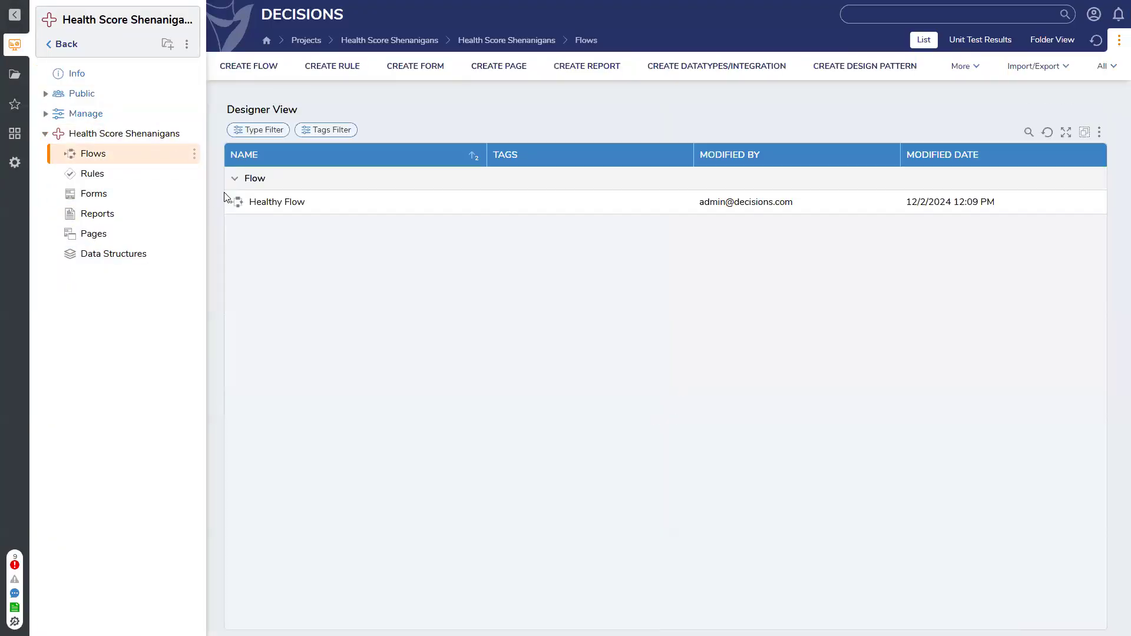
{"action": "left_click", "coordinate": [94, 176]}
{"action": "left_click", "coordinate": [107, 198]}
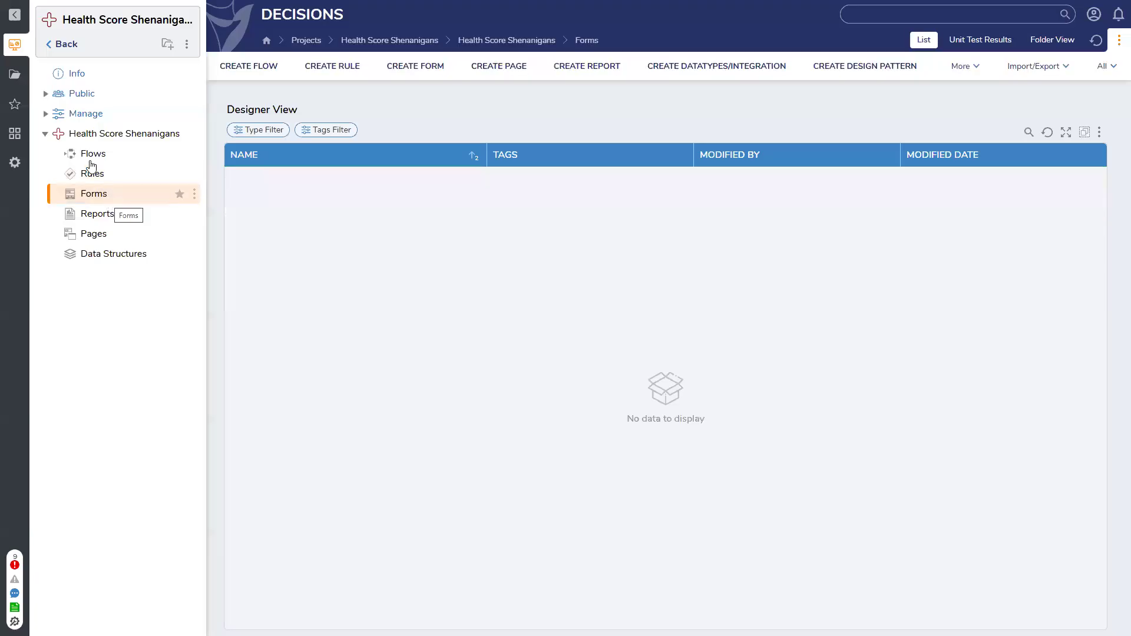
{"action": "left_click", "coordinate": [102, 175]}
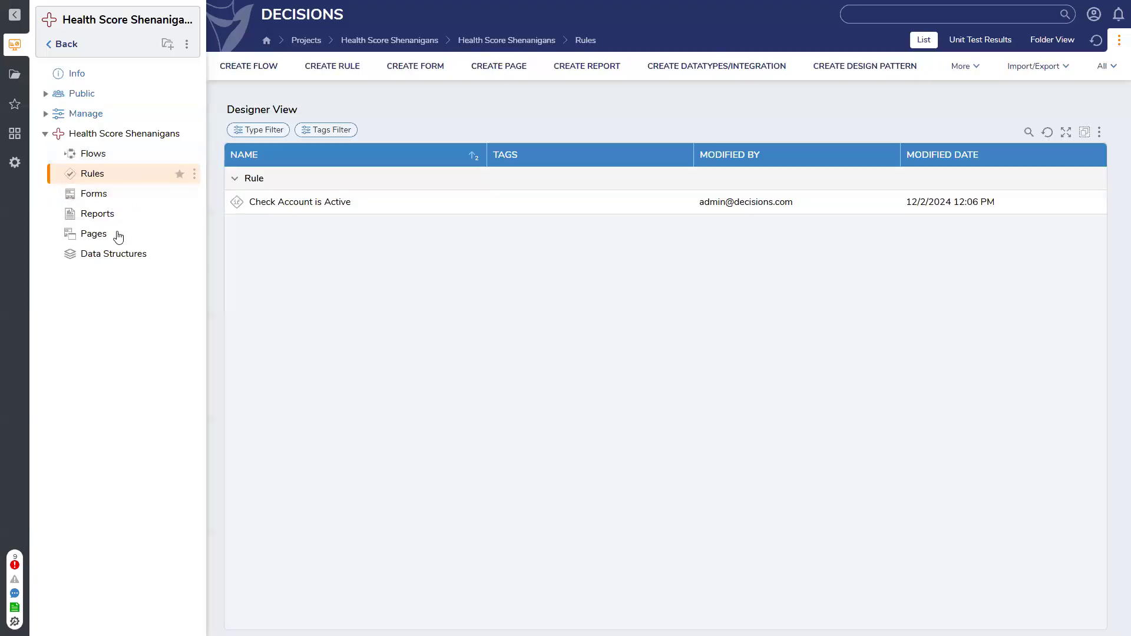
{"action": "left_click", "coordinate": [111, 193]}
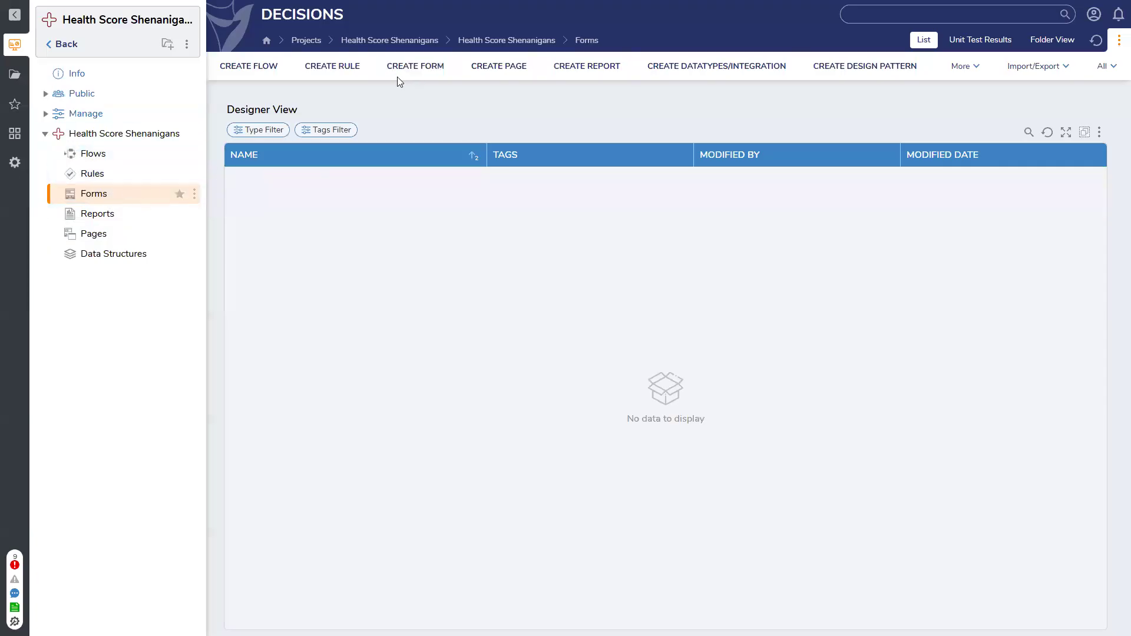
Start the Account Report's description with "This is a report of the account native datatype. It contains the account email address"
{"action": "left_click", "coordinate": [111, 217]}
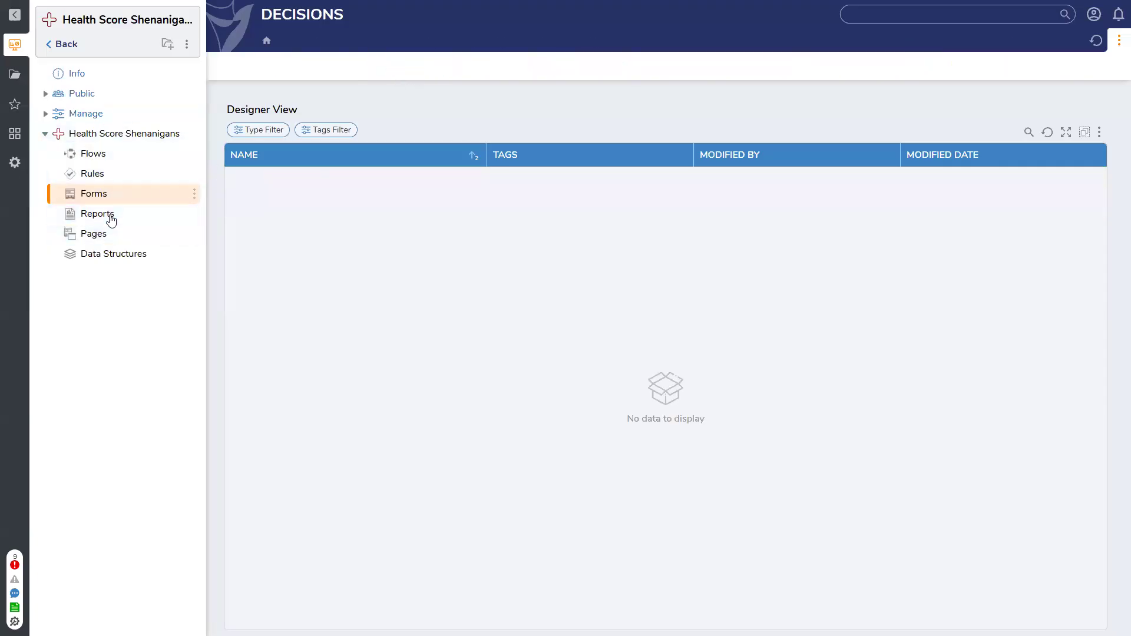
{"action": "left_click", "coordinate": [287, 205]}
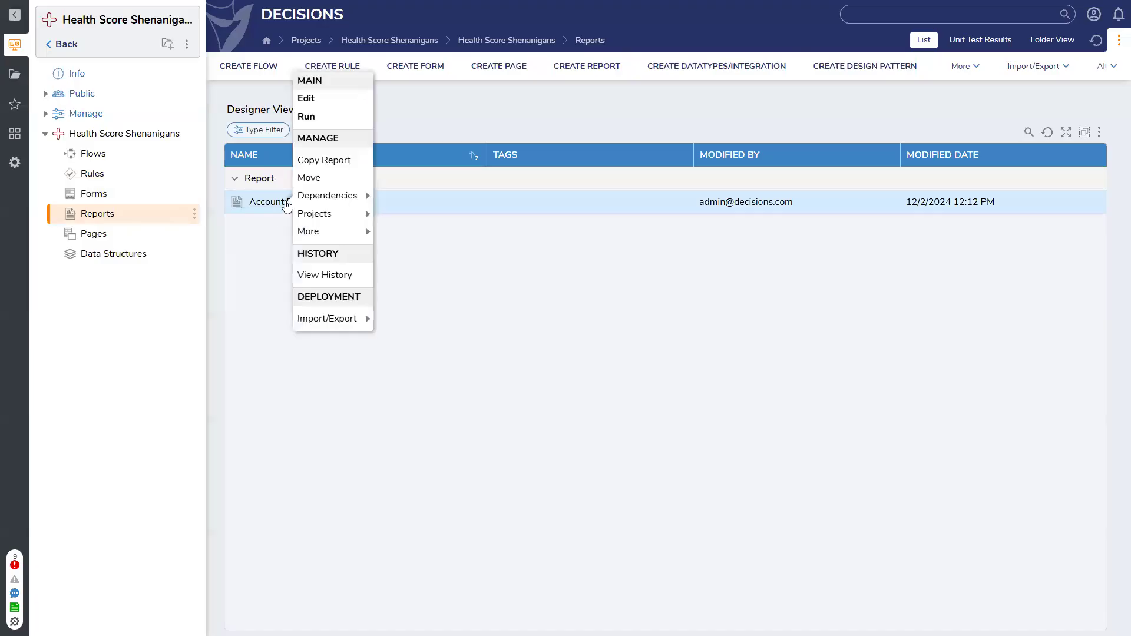
{"action": "mouse_move", "coordinate": [329, 232]}
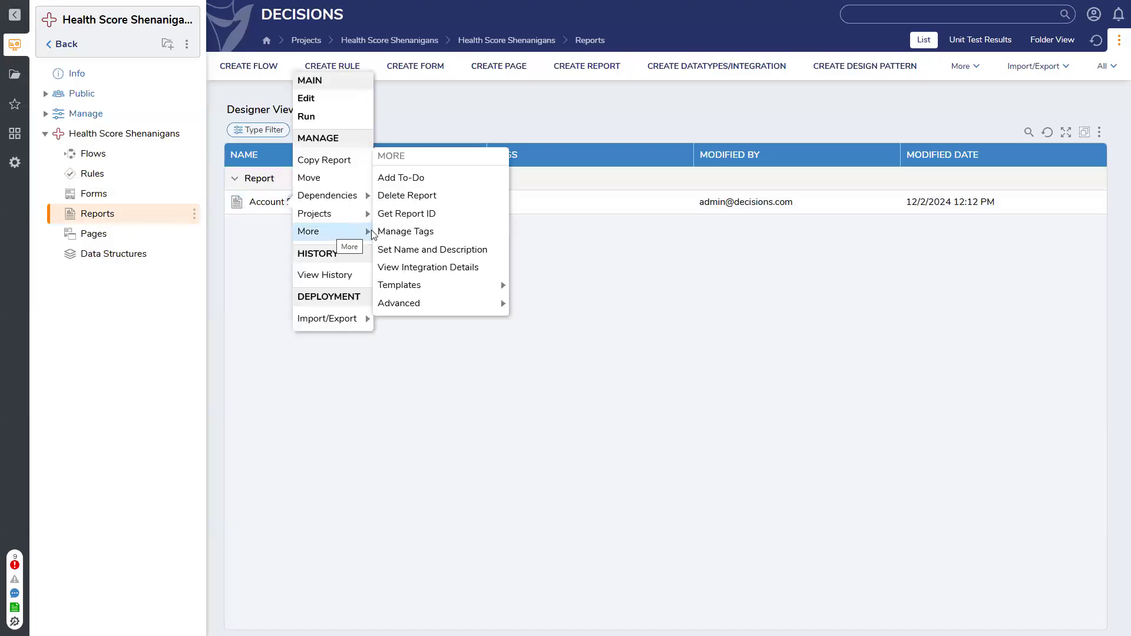
{"action": "left_click", "coordinate": [501, 248]}
{"action": "left_click", "coordinate": [527, 333]}
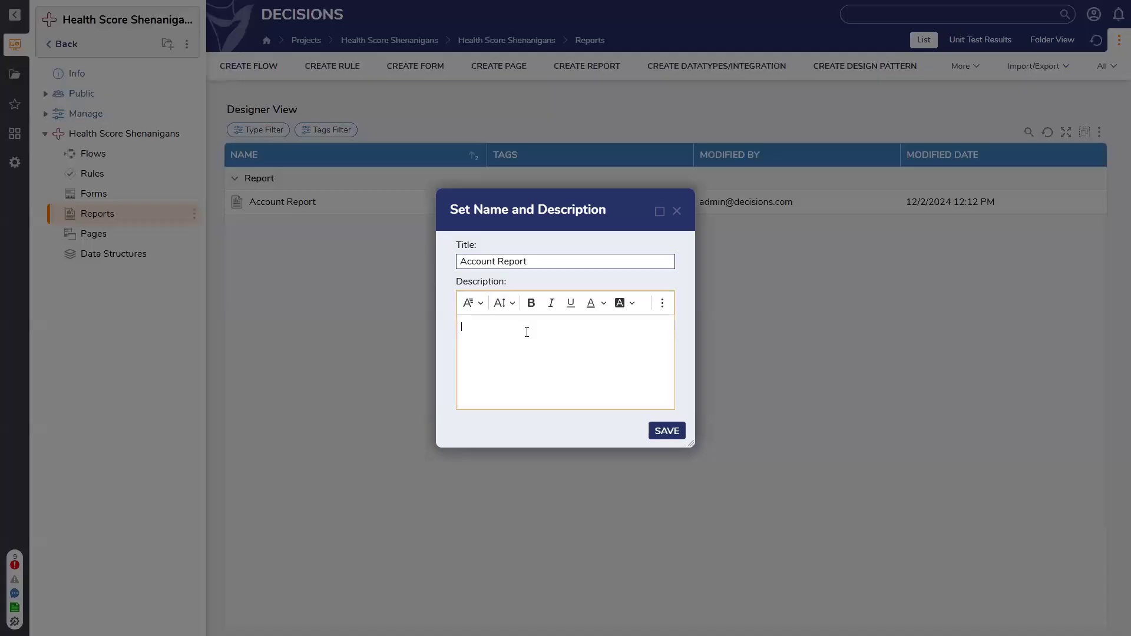
{"action": "type", "text": "Thi"}
{"action": "type", "text": "s is a report"}
{"action": "type", "text": " of the account"}
{"action": "type", "text": " dat"}
{"action": "type", "text": "ive dat"}
{"action": "type", "text": "type. It conains the a"}
{"action": "type", "text": "ccount email"}
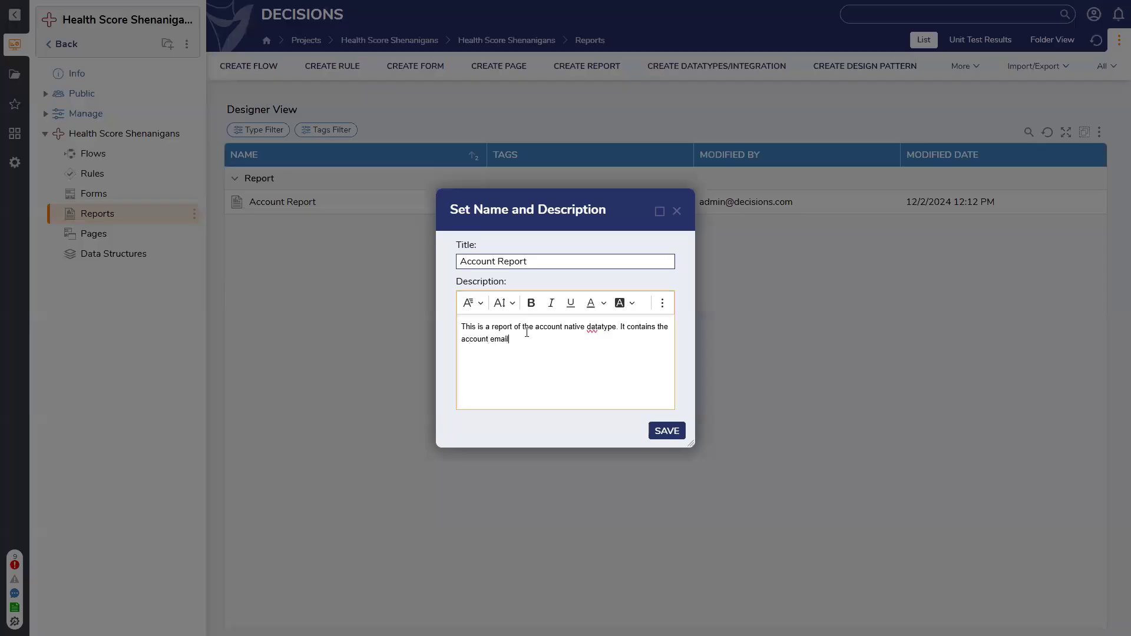
{"action": "type", "text": " address and "}
{"action": "type", "text": "an "}
{"action": "type", "text": "indication"}
{"action": "type", "text": " if the"}
Complete the description with "and an indication of whether the account can use the Decisions portal or not." and save it
{"action": "key", "text": "BackSpace"}
{"action": "key", "text": "BackSpace"}
{"action": "key", "text": "BackSpace"}
{"action": "type", "text": "of whether the account"}
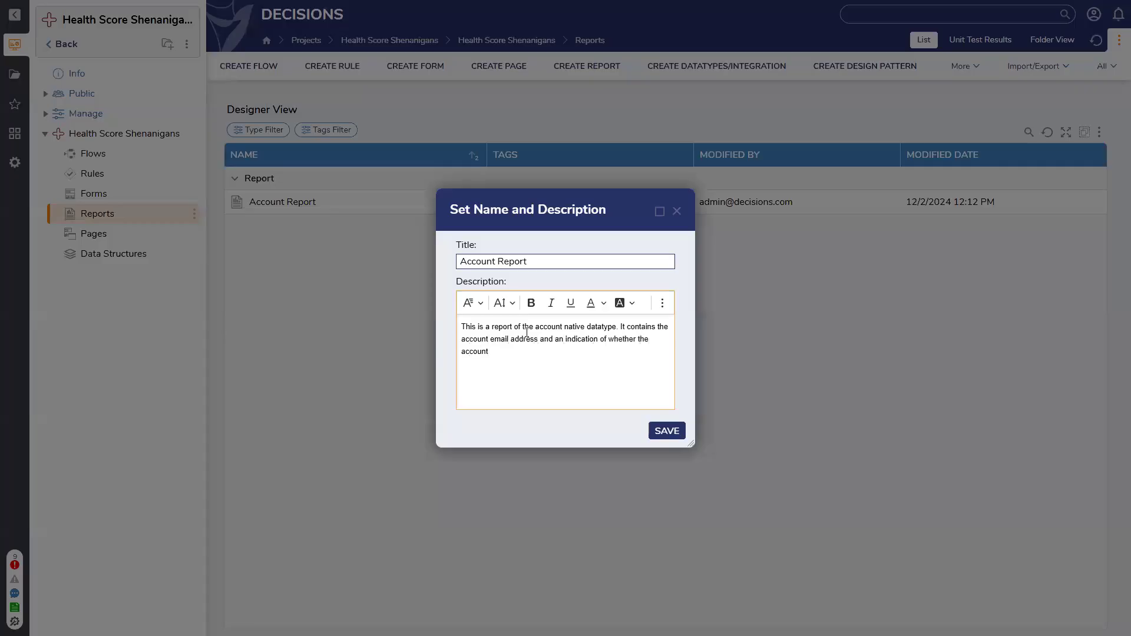
{"action": "type", "text": " can use the Decisions portal or not."}
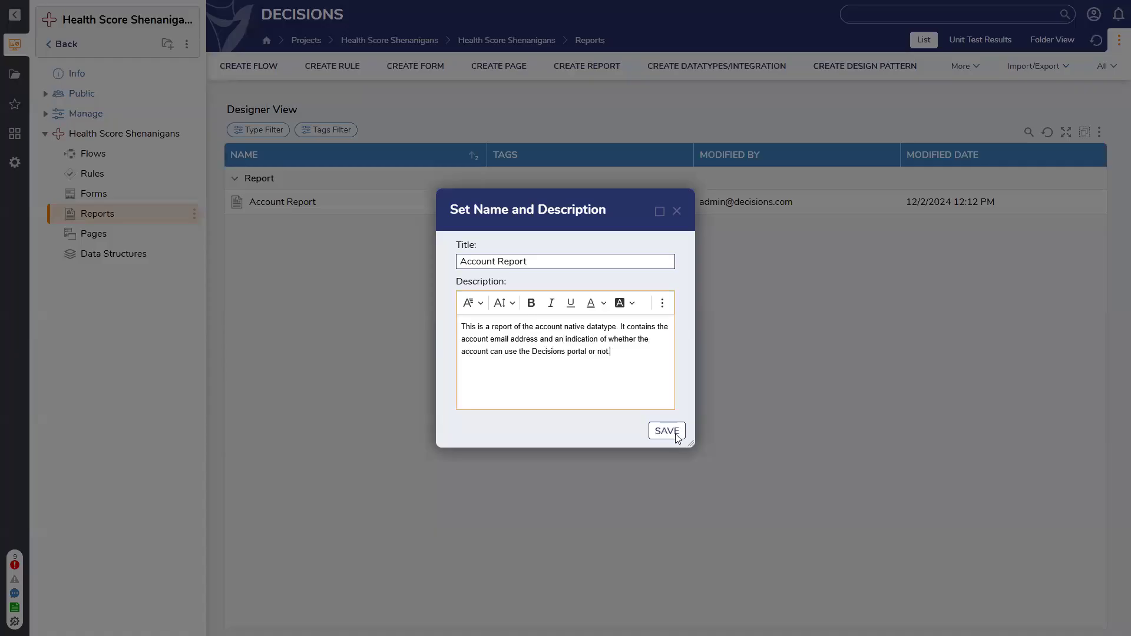
{"action": "left_click", "coordinate": [670, 433]}
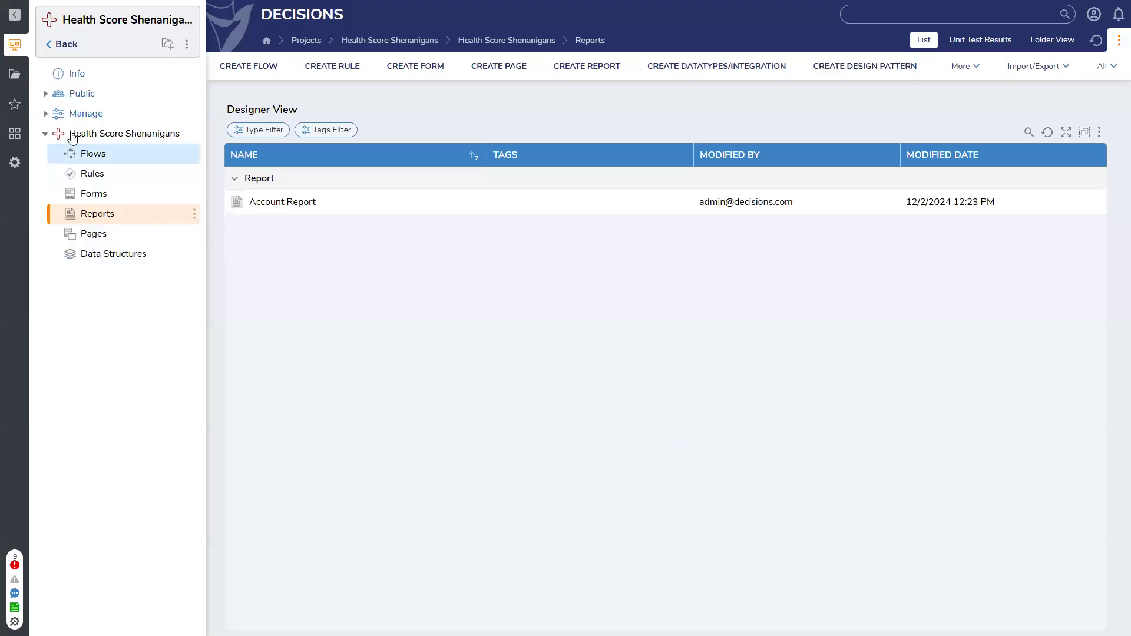
Open the project's health score details and examine the individual scores of the Account Report
{"action": "left_click", "coordinate": [76, 74]}
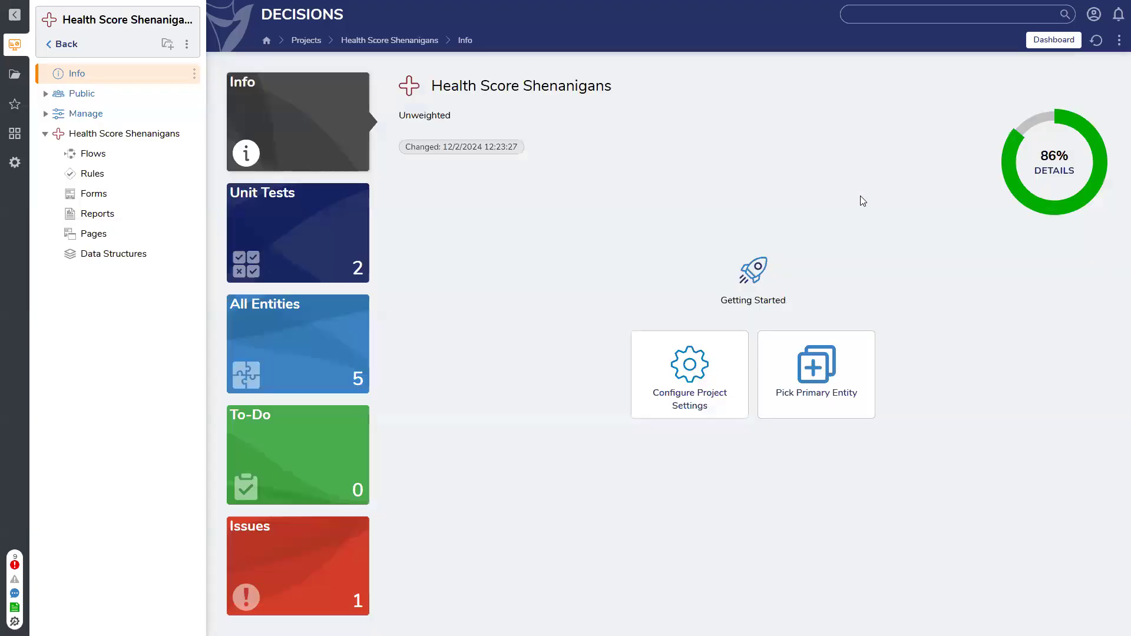
{"action": "left_click", "coordinate": [1054, 170]}
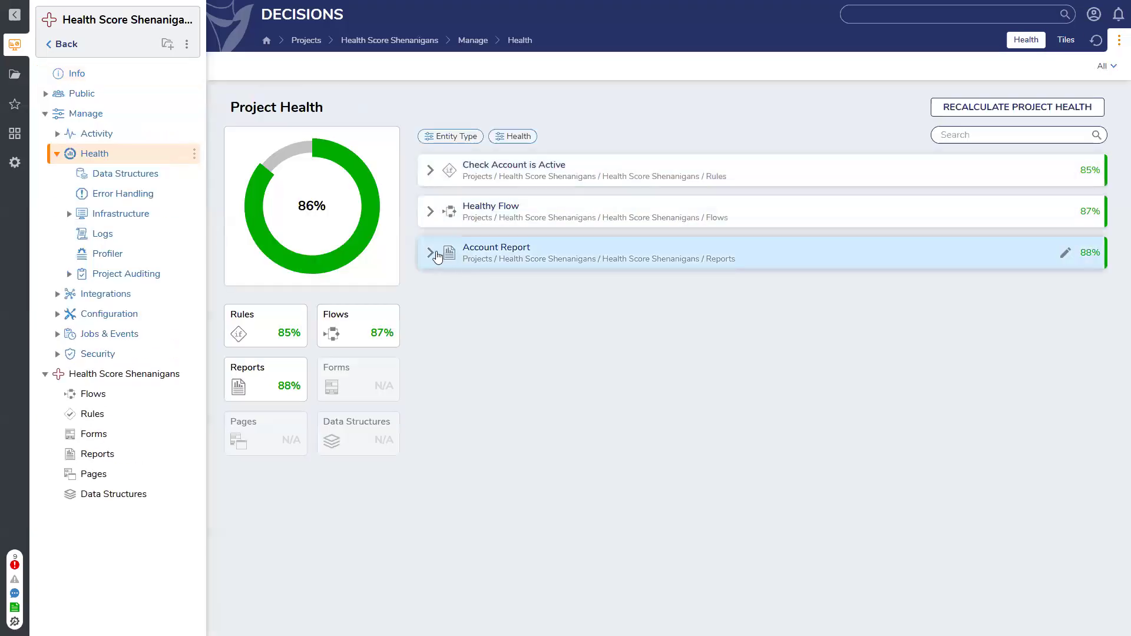
{"action": "left_click", "coordinate": [436, 255]}
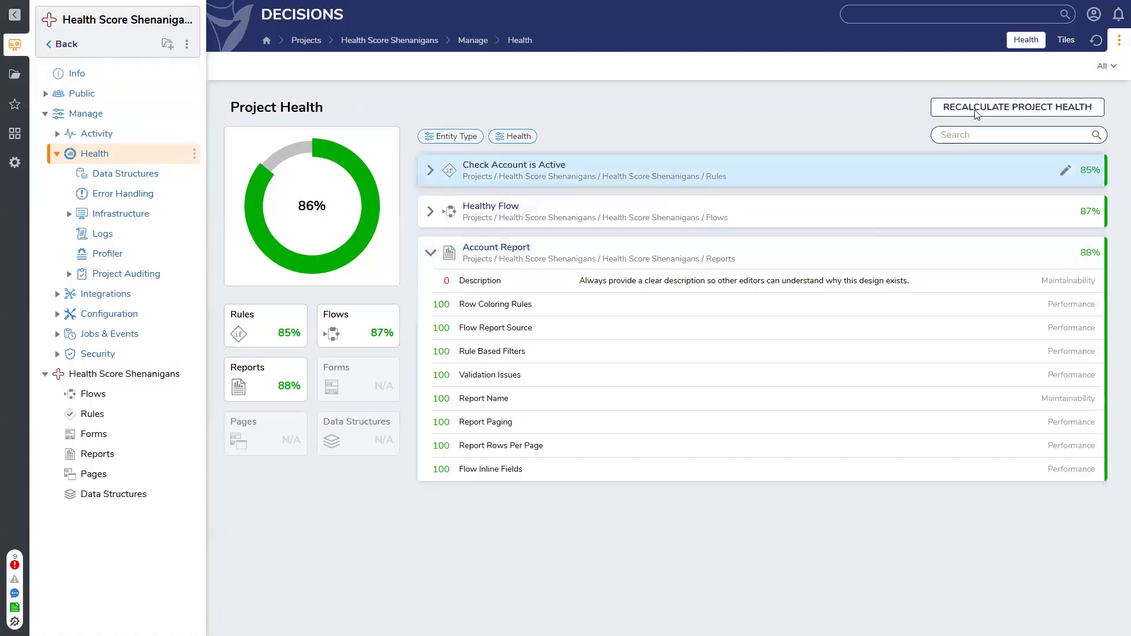
Recalculate the project health, dismiss the notification and collapse the Account Report's score breakdown
{"action": "left_click", "coordinate": [1019, 107]}
{"action": "left_click", "coordinate": [653, 354]}
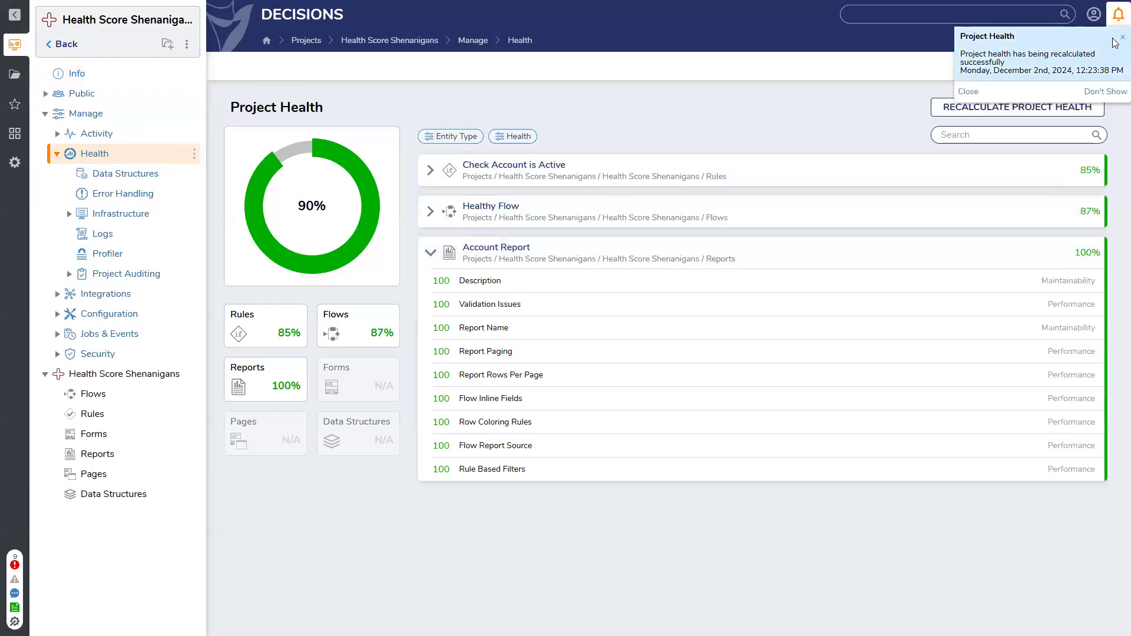
{"action": "left_click", "coordinate": [1123, 37]}
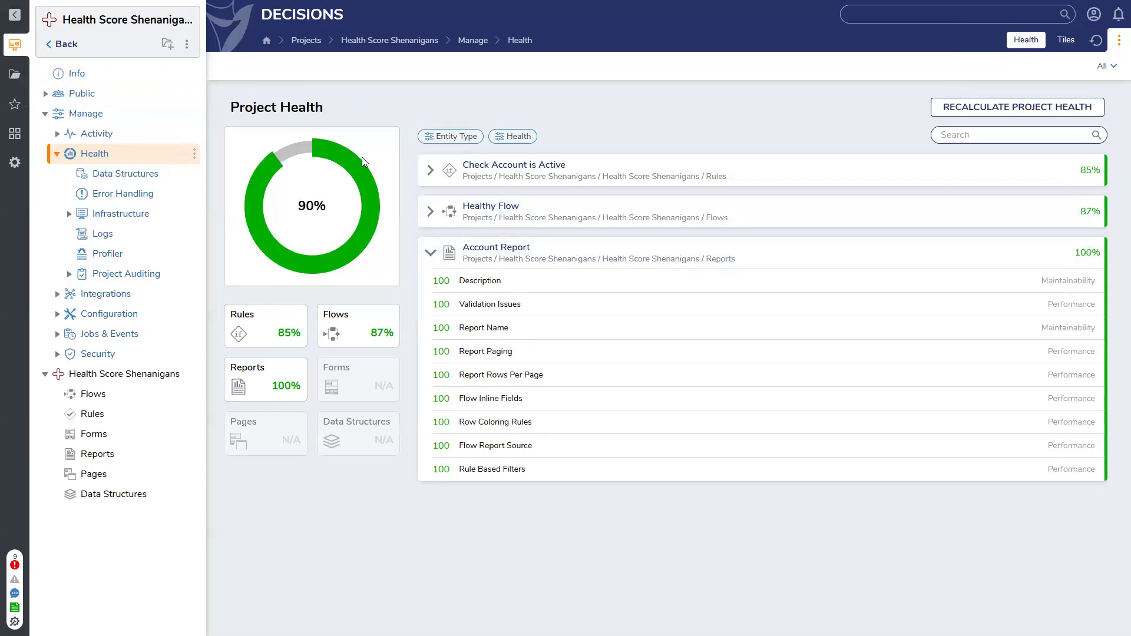
{"action": "left_click", "coordinate": [430, 253]}
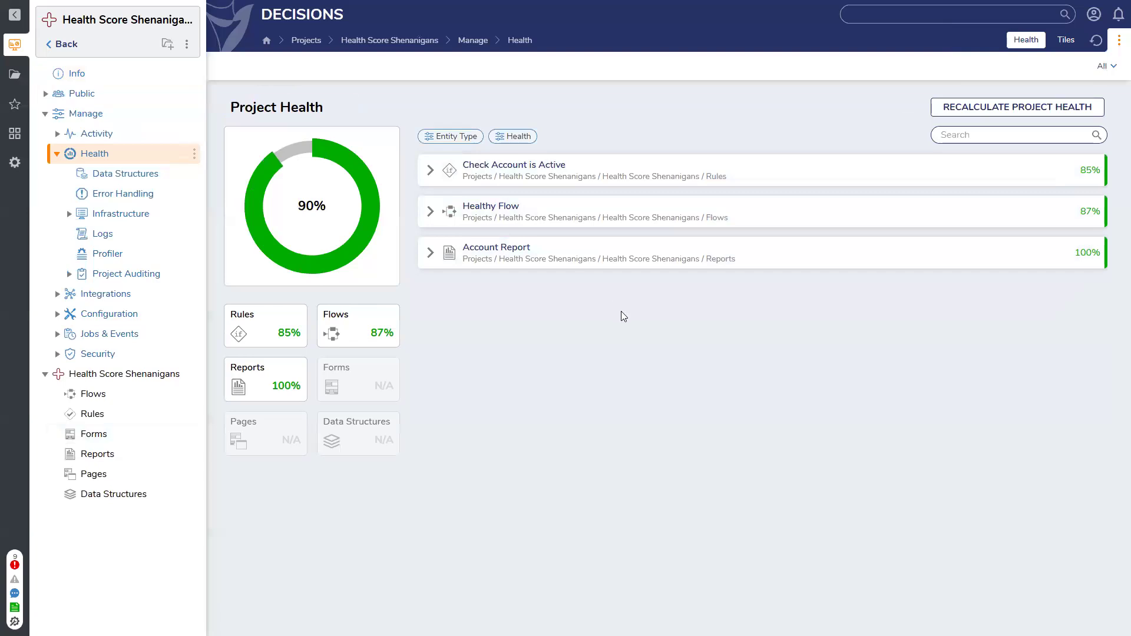
Switch to Calculator, average the entity scores 85, 87 and 100 by dividing their sum by 3, and close it
{"action": "key", "text": "alt+Tab"}
{"action": "left_click", "coordinate": [688, 333]}
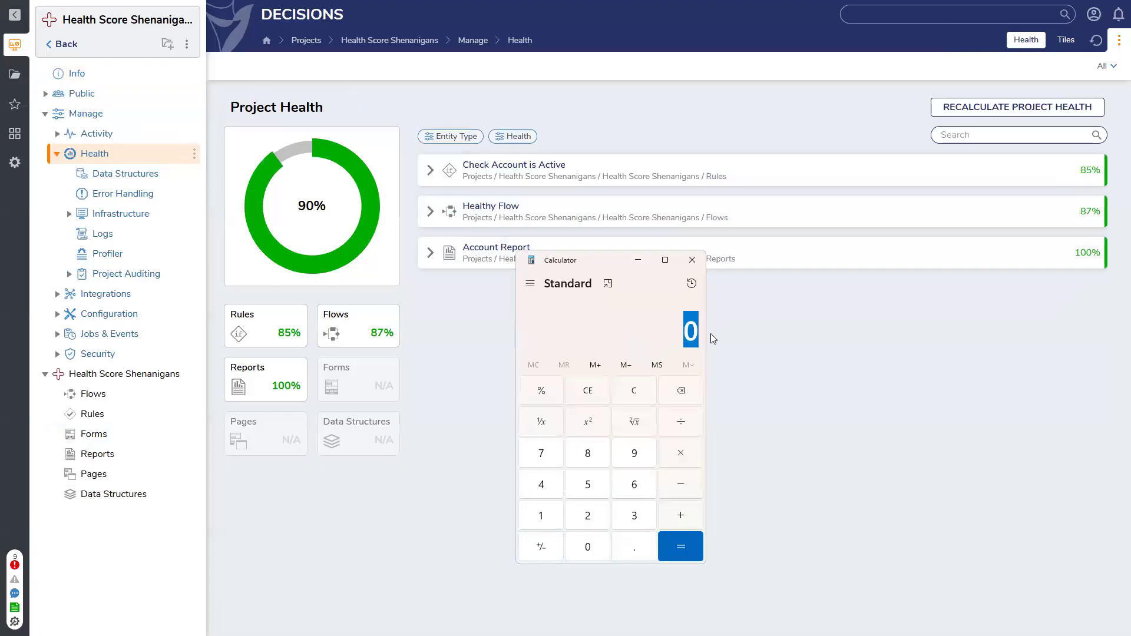
{"action": "type", "text": "85"}
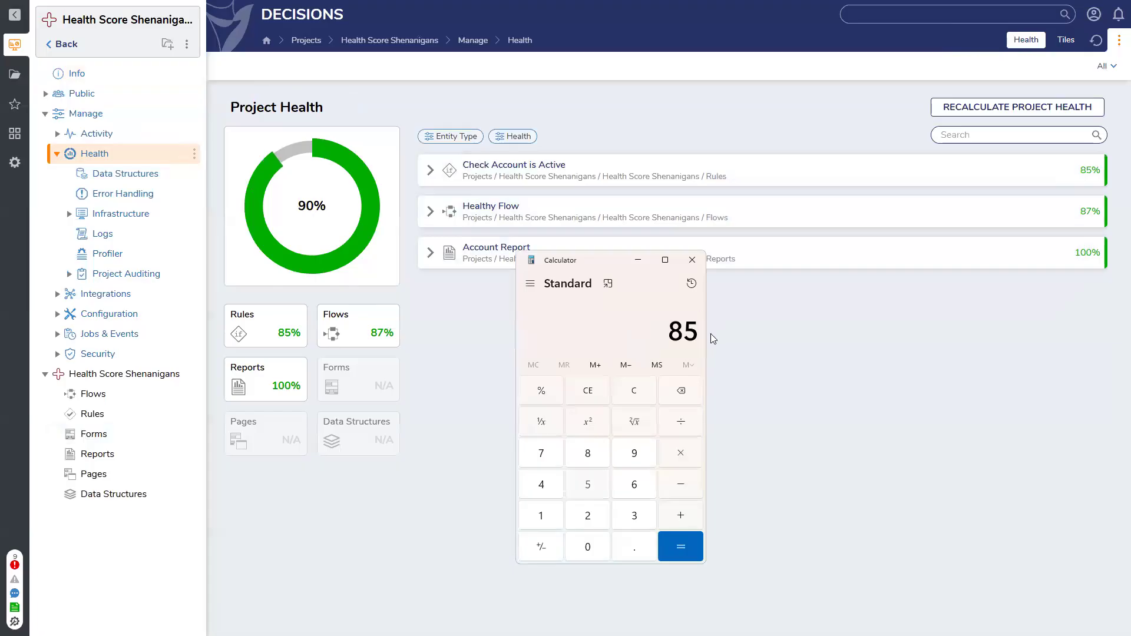
{"action": "type", "text": "87"}
{"action": "key", "text": "plus"}
{"action": "type", "text": "100"}
{"action": "key", "text": "Return"}
{"action": "key", "text": "slash"}
{"action": "type", "text": "3"}
{"action": "key", "text": "Return"}
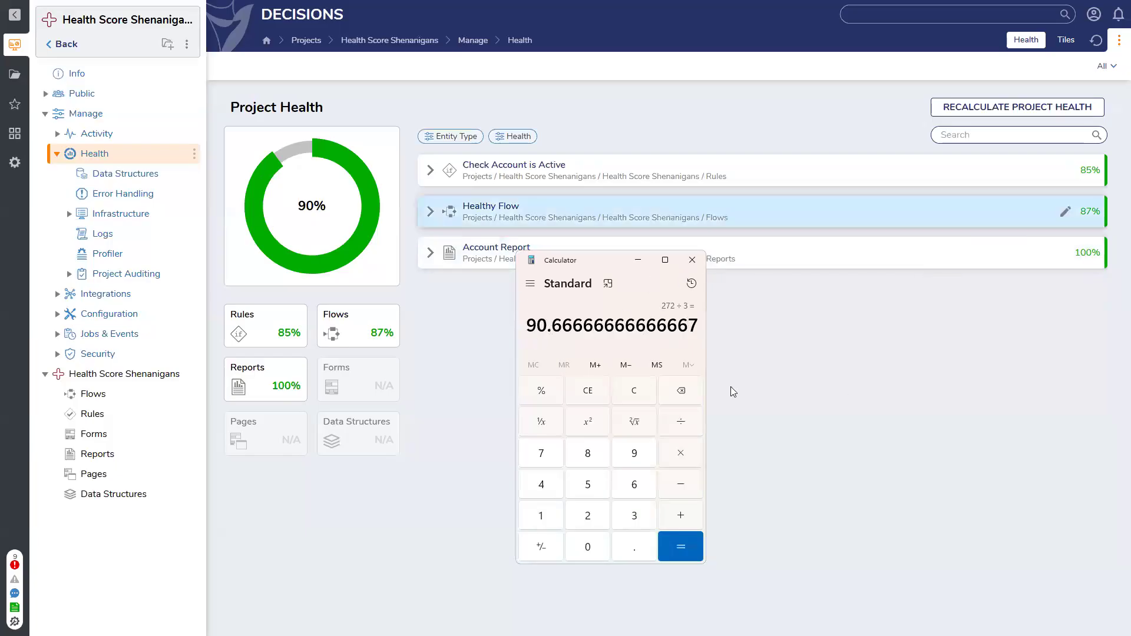
{"action": "left_click", "coordinate": [692, 260]}
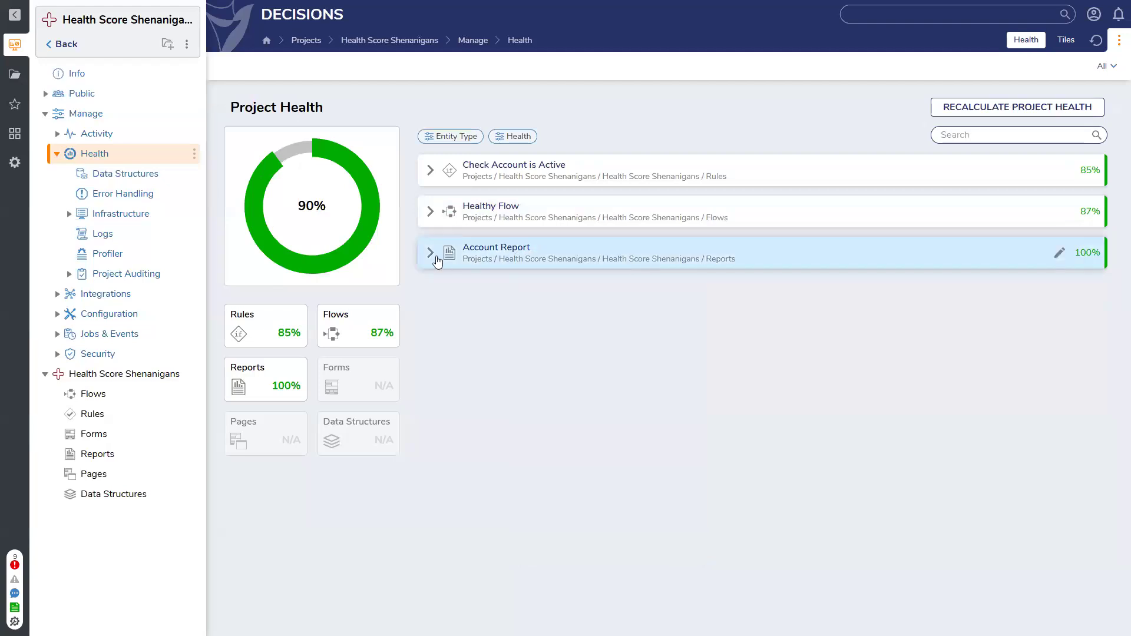
Review the score breakdown of the Check Account is Active rule and collapse it again
{"action": "left_click", "coordinate": [430, 254]}
{"action": "left_click", "coordinate": [431, 258]}
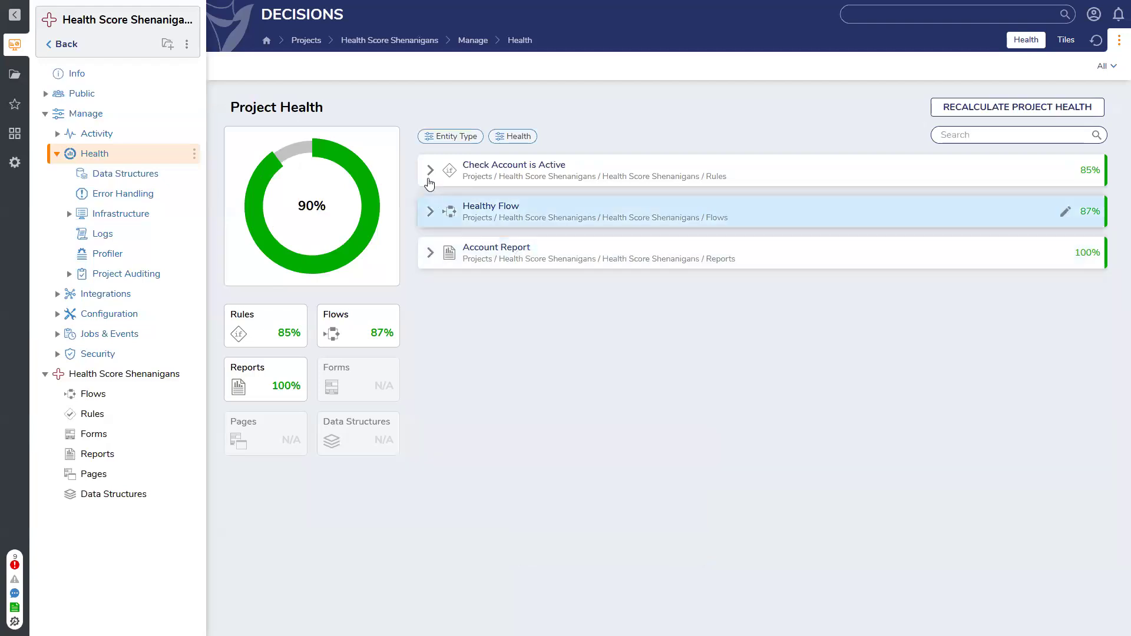
{"action": "left_click", "coordinate": [429, 171]}
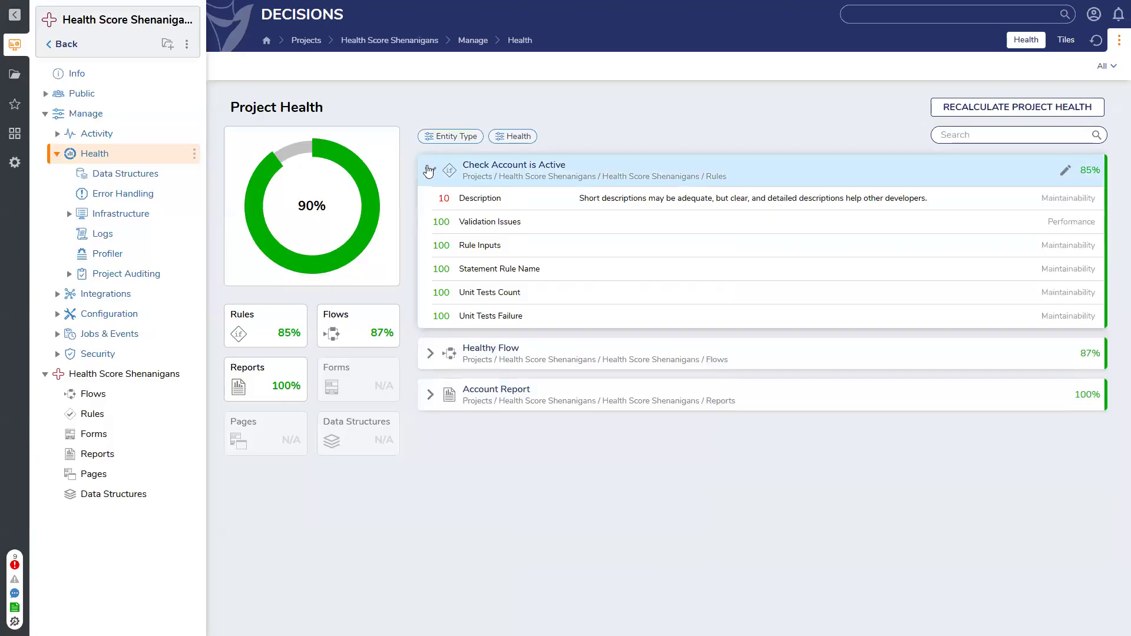
{"action": "left_click", "coordinate": [429, 170]}
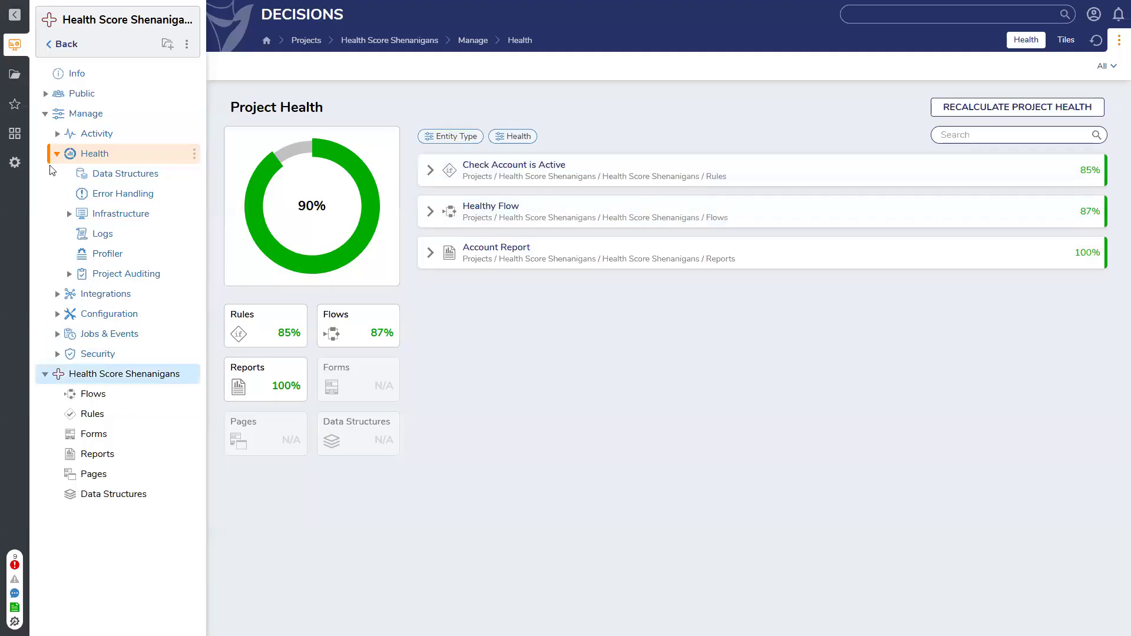
Create a standard flow named Simple Flow in the Flows folder of the Health Score Shenanigans project
{"action": "left_click", "coordinate": [45, 115]}
{"action": "left_click", "coordinate": [79, 155]}
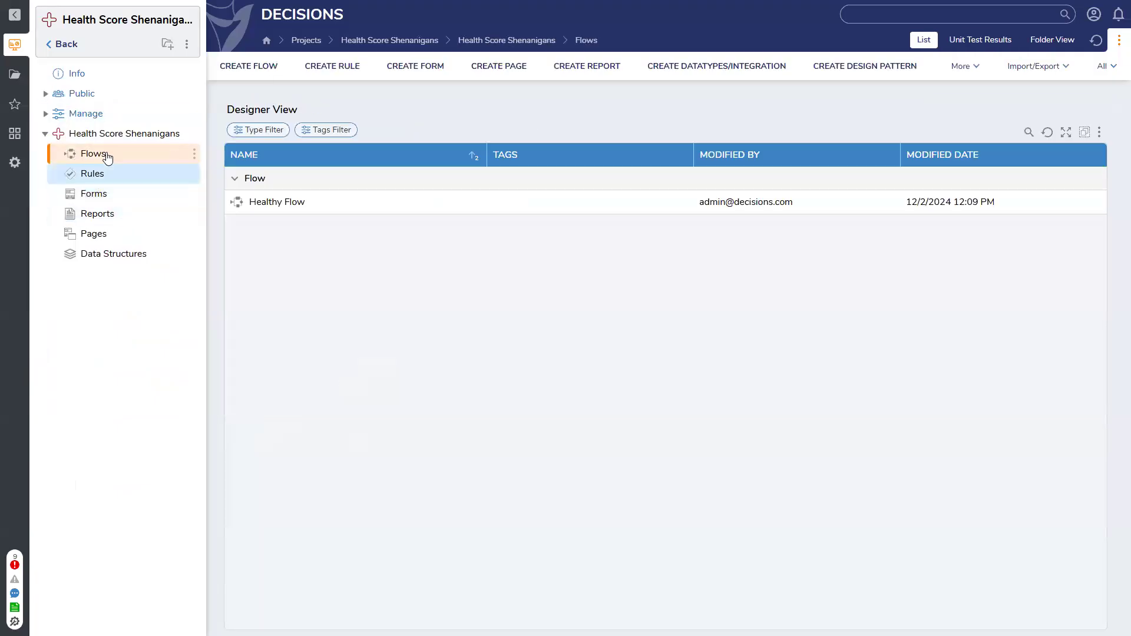
{"action": "left_click", "coordinate": [254, 71]}
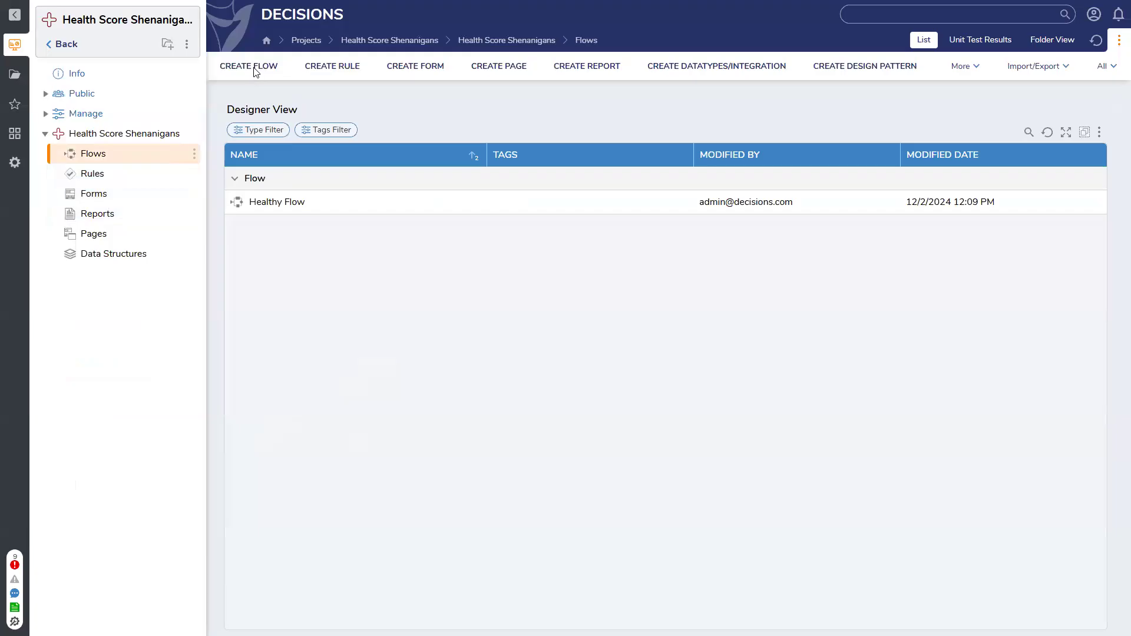
{"action": "left_click", "coordinate": [507, 229]}
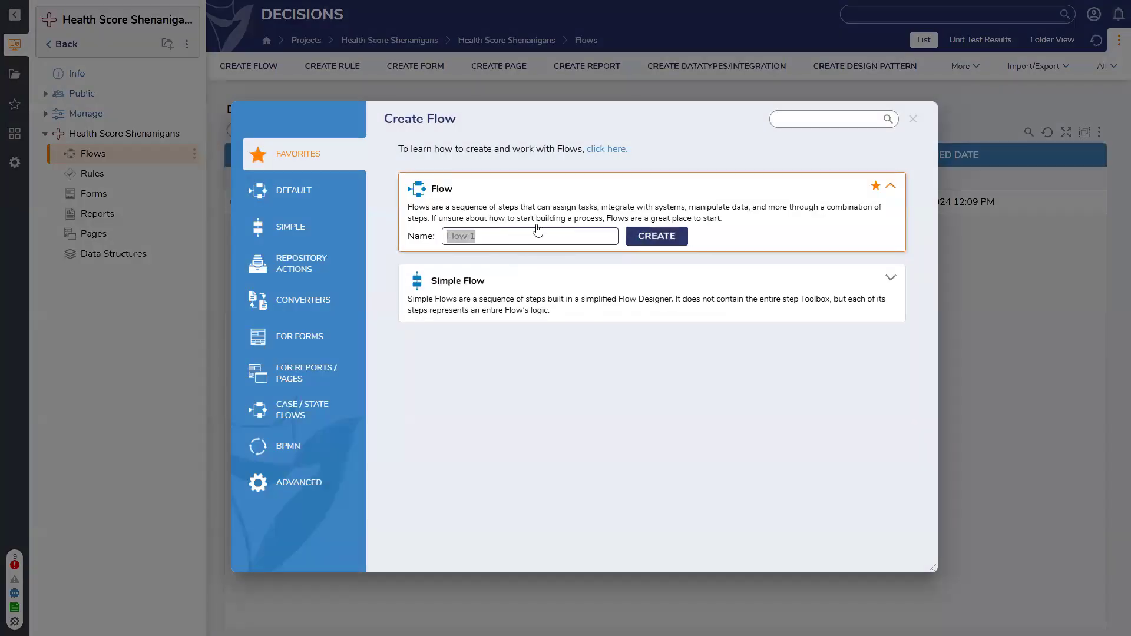
{"action": "type", "text": "Simple Flow"}
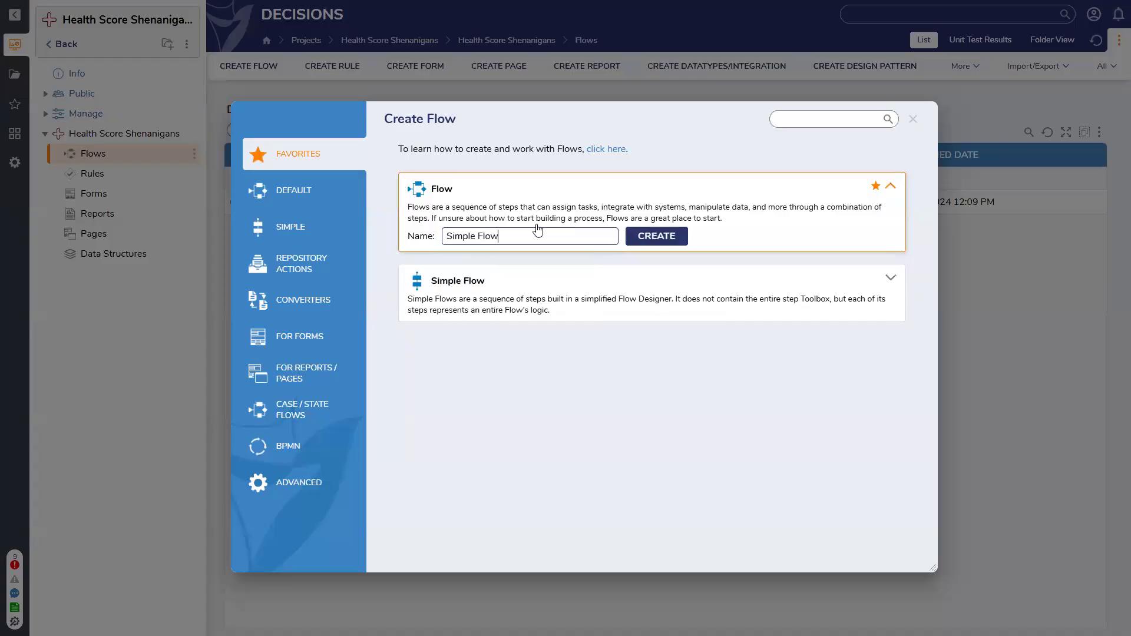
{"action": "key", "text": "Return"}
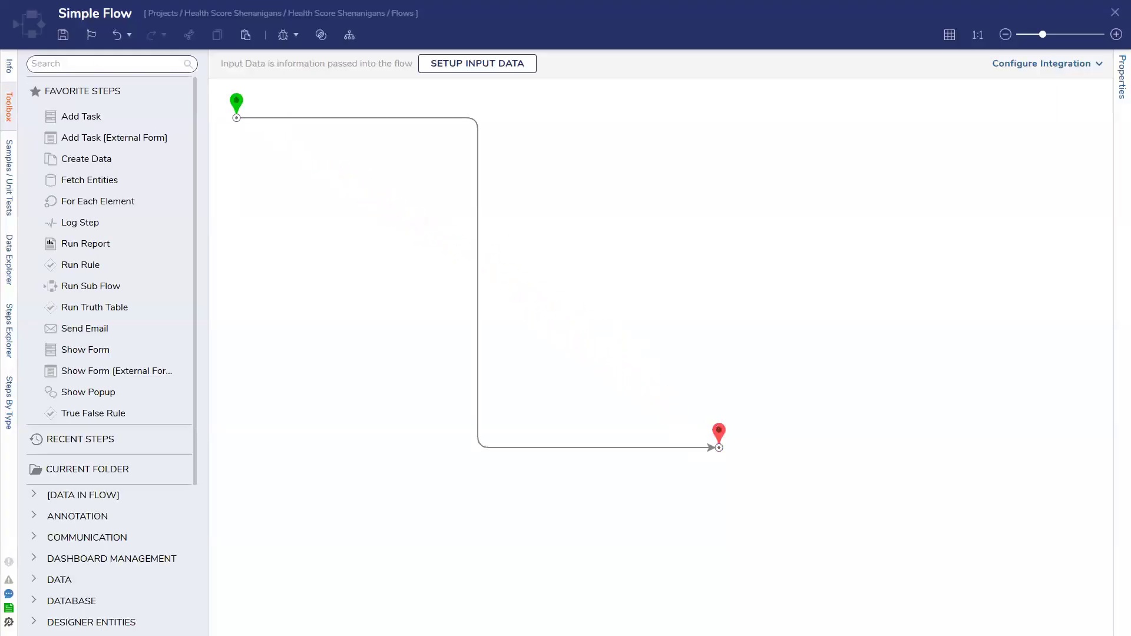
Save the empty Simple Flow and close its designer
{"action": "left_click", "coordinate": [64, 35]}
{"action": "left_click", "coordinate": [713, 377]}
{"action": "left_click", "coordinate": [1115, 12]}
Open the project's health details from its info page and examine the individual scores of Simple Flow
{"action": "left_click", "coordinate": [72, 76]}
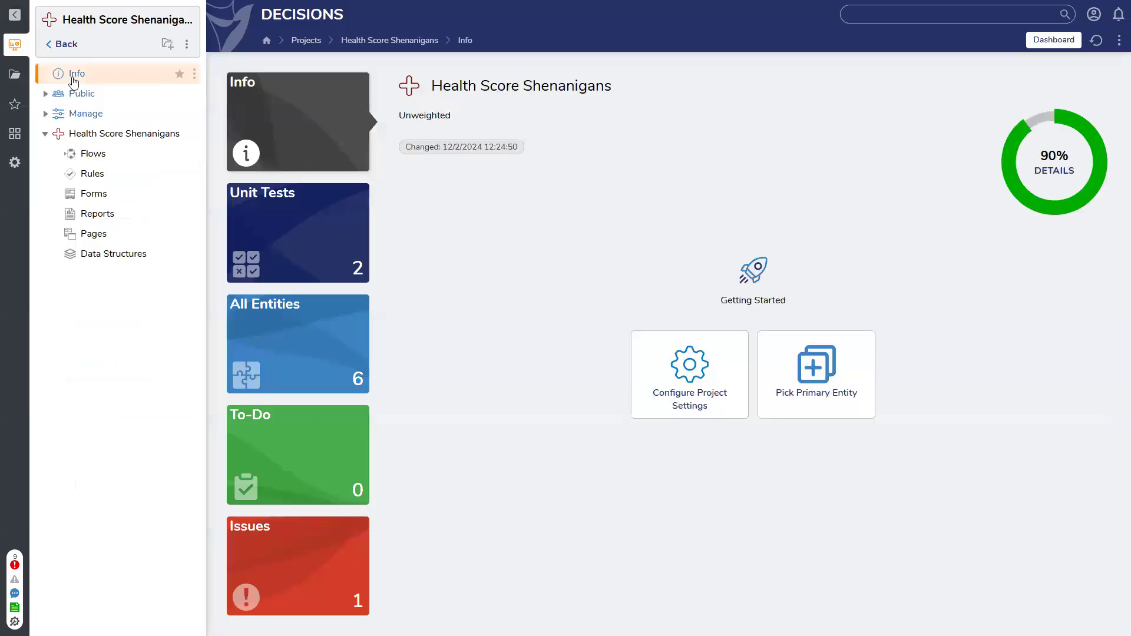
{"action": "left_click", "coordinate": [1032, 175]}
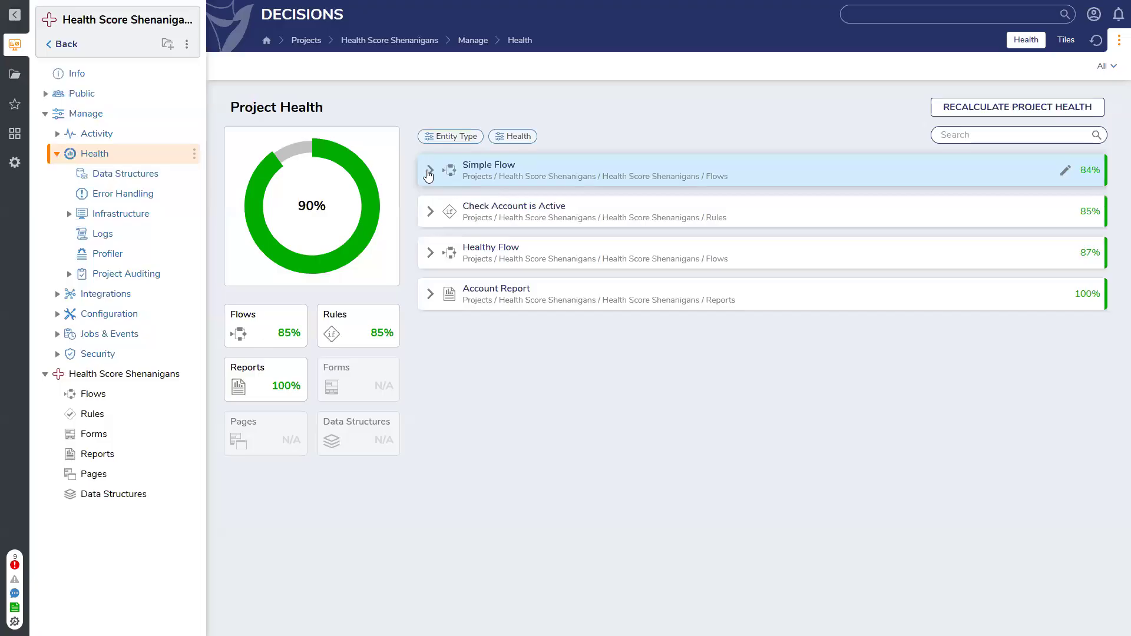
{"action": "left_click", "coordinate": [430, 171]}
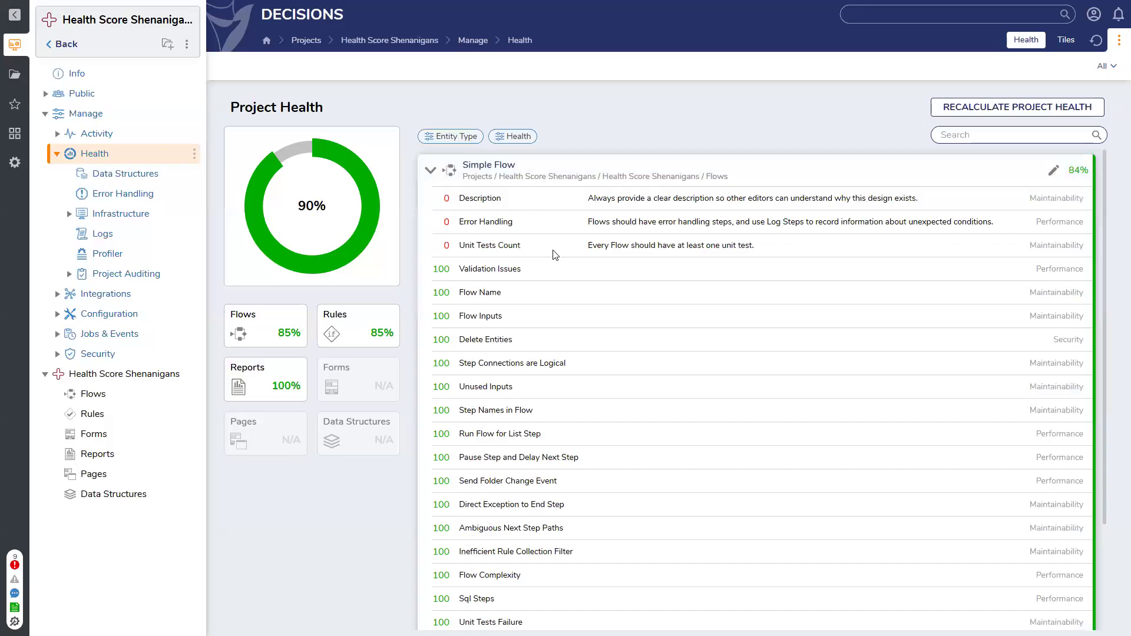
{"action": "scroll", "coordinate": [554, 255], "scroll_direction": "down", "scroll_amount": 2}
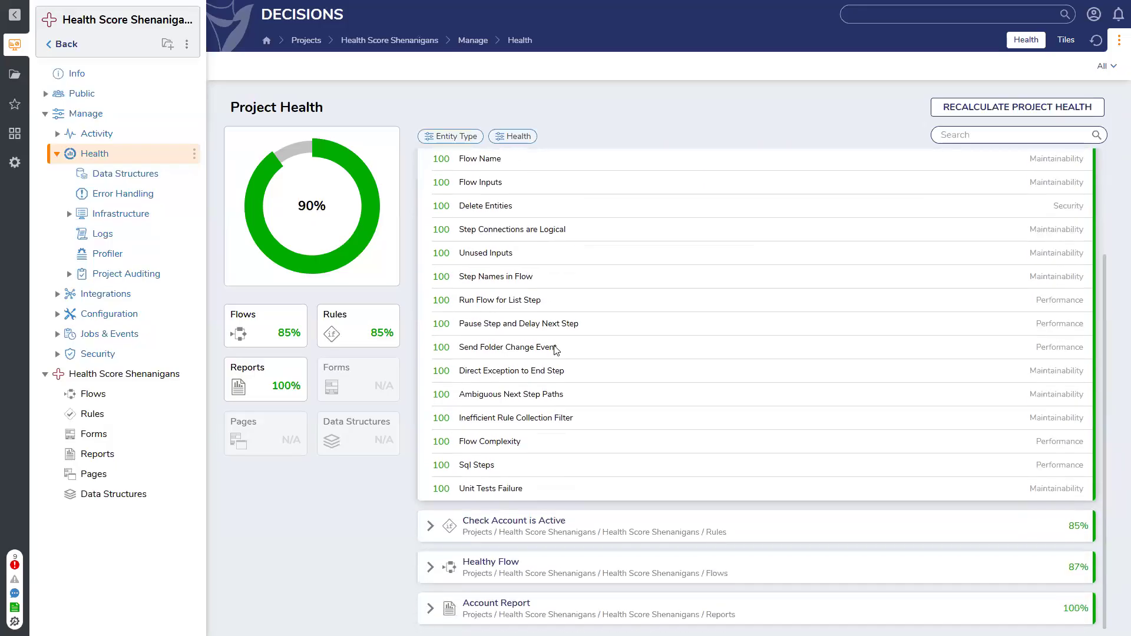
{"action": "scroll", "coordinate": [556, 350], "scroll_direction": "up", "scroll_amount": 2}
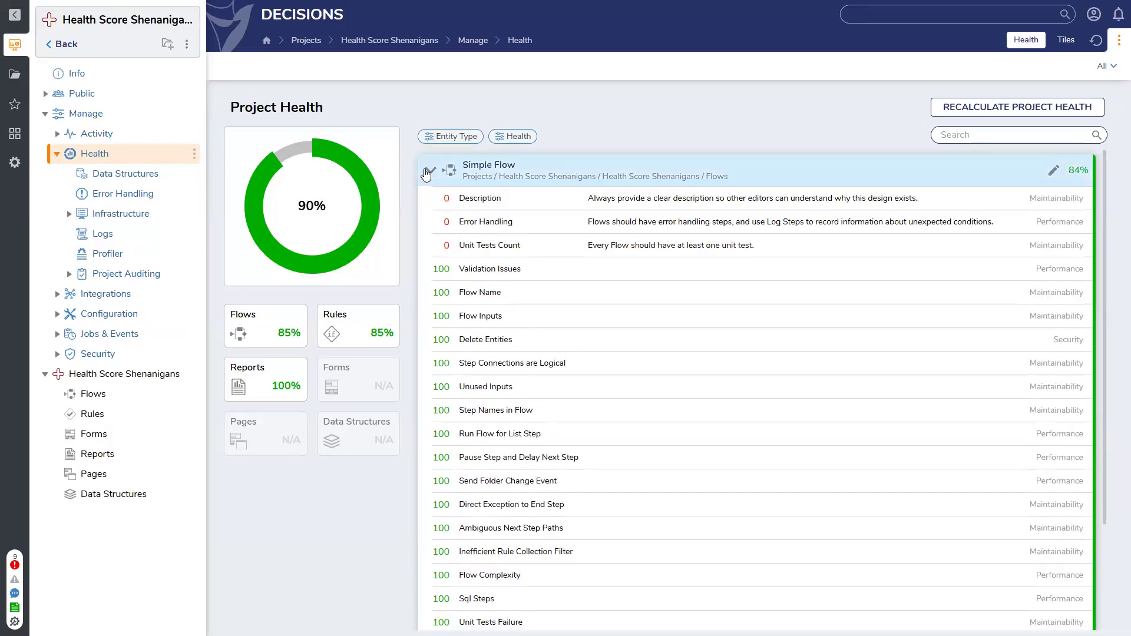
{"action": "left_click", "coordinate": [426, 170]}
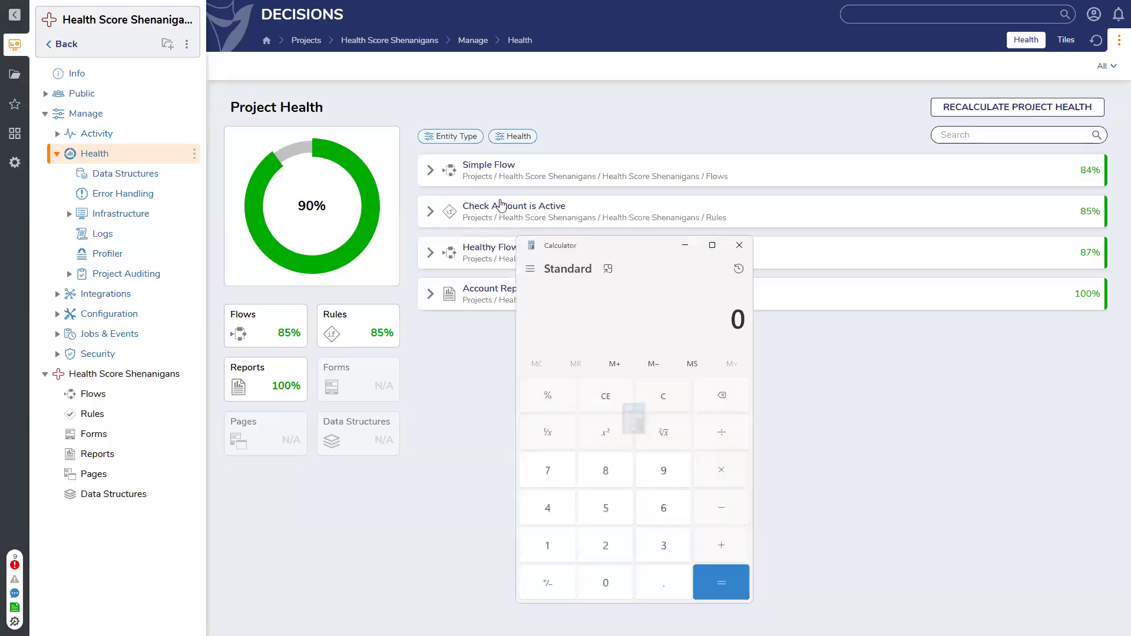
In Calculator, average the four entity scores 84, 85, 87 and 100 by dividing their sum by 4, and compare with the project score
{"action": "left_click_drag", "start_coordinate": [731, 324], "coordinate": [752, 324]}
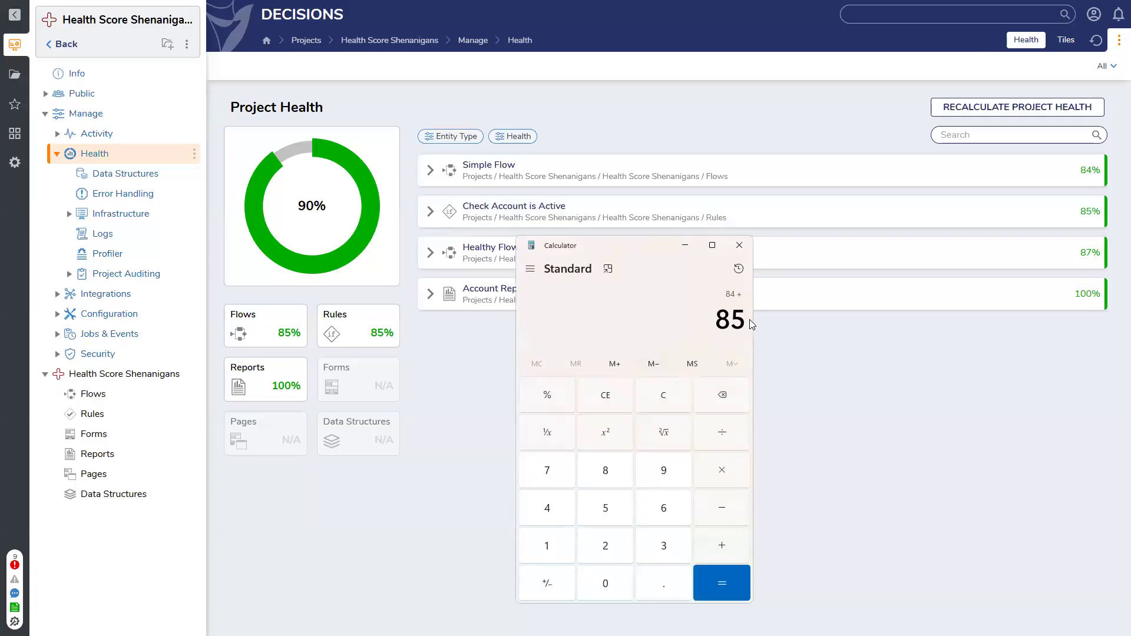
{"action": "type", "text": "+87"}
{"action": "type", "text": "+"}
{"action": "type", "text": "100"}
{"action": "key", "text": "Return"}
{"action": "type", "text": "/4"}
{"action": "key", "text": "Return"}
{"action": "left_click_drag", "start_coordinate": [639, 249], "coordinate": [873, 276]}
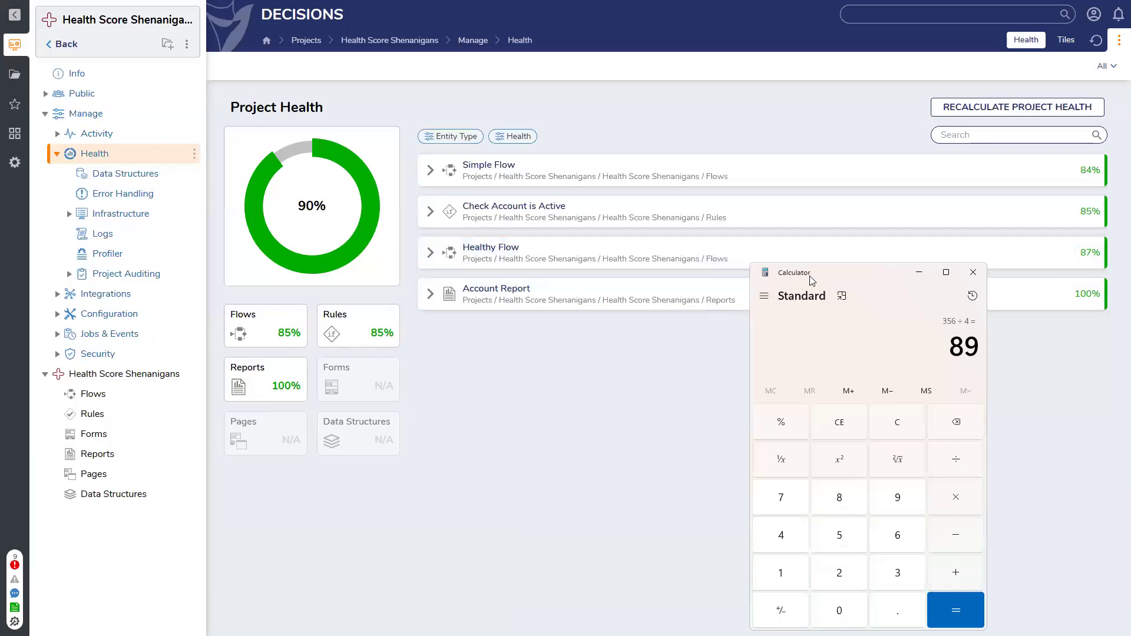
{"action": "left_click_drag", "start_coordinate": [814, 272], "coordinate": [718, 353]}
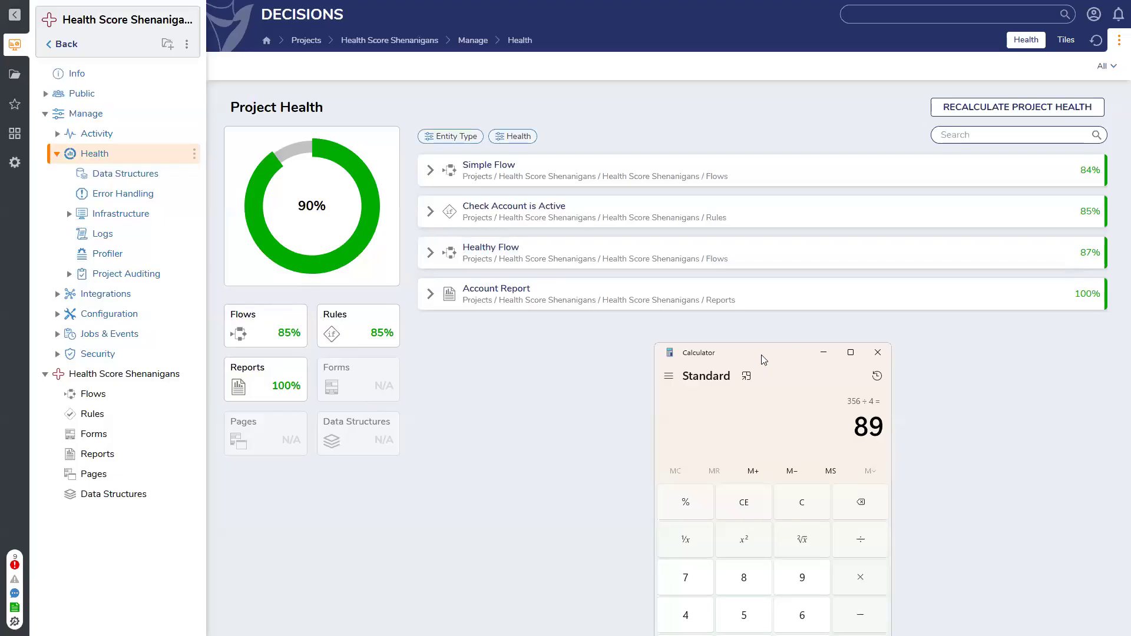
{"action": "left_click_drag", "start_coordinate": [769, 364], "coordinate": [659, 139]}
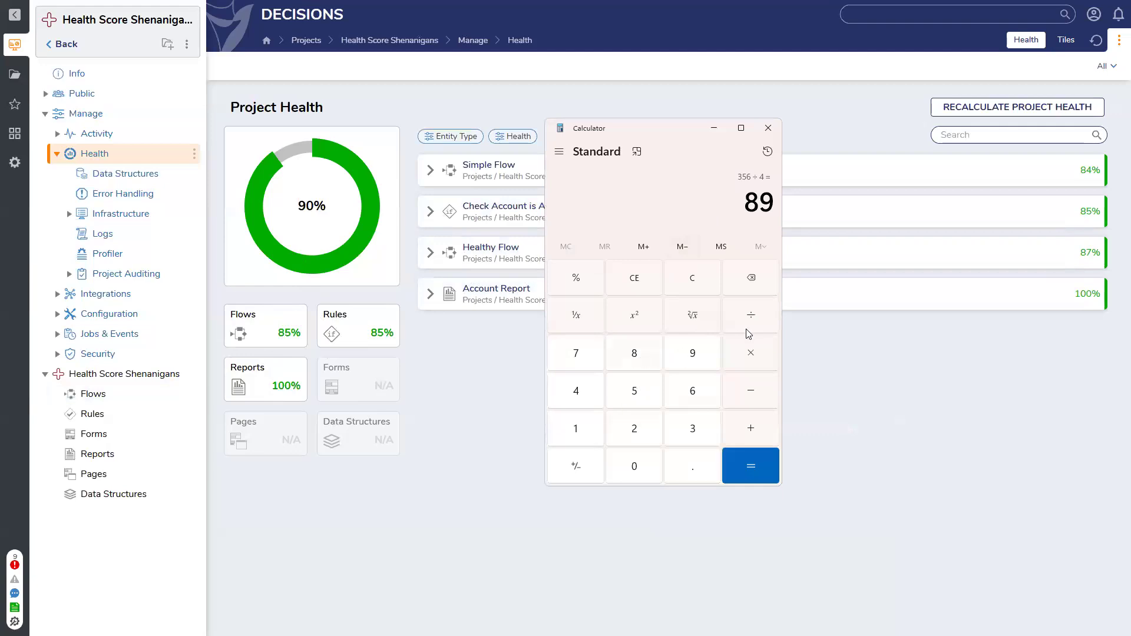
Average the category scores for flows (85), rules (85) and reports (100) by dividing their sum by 3
{"action": "left_click", "coordinate": [692, 278]}
{"action": "left_click", "coordinate": [635, 357]}
{"action": "left_click", "coordinate": [635, 390]}
{"action": "left_click", "coordinate": [752, 423]}
{"action": "left_click", "coordinate": [618, 354]}
{"action": "left_click", "coordinate": [636, 391]}
{"action": "left_click", "coordinate": [763, 437]}
{"action": "left_click", "coordinate": [590, 442]}
{"action": "left_click", "coordinate": [629, 467]}
{"action": "left_click", "coordinate": [629, 466]}
{"action": "left_click", "coordinate": [761, 462]}
{"action": "left_click", "coordinate": [751, 316]}
{"action": "left_click", "coordinate": [691, 414]}
{"action": "left_click", "coordinate": [750, 465]}
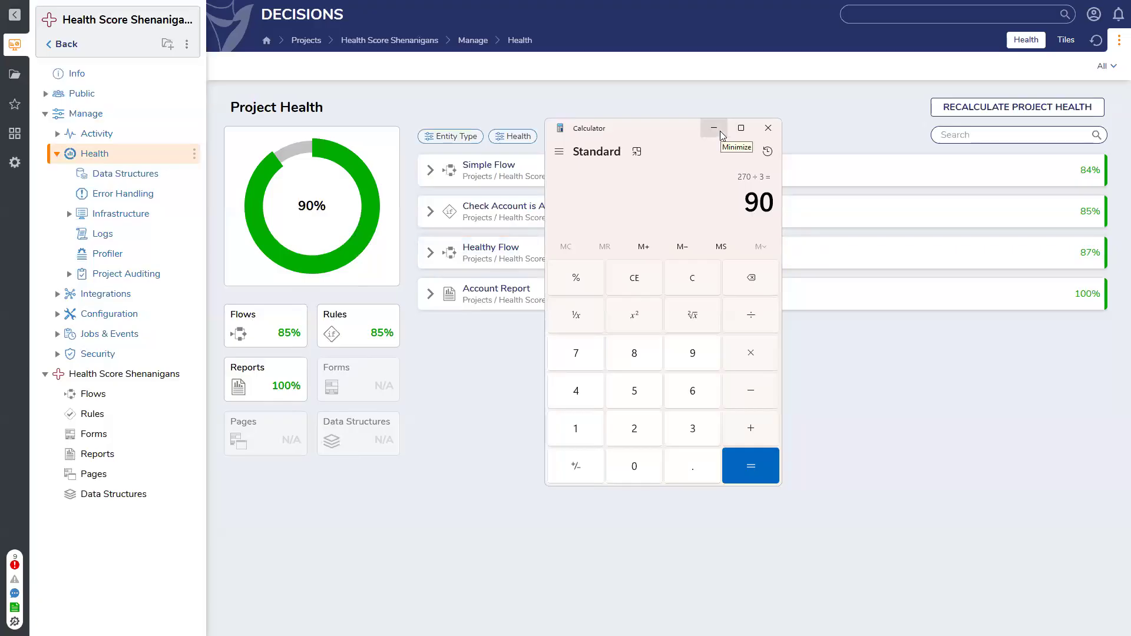
Uncover the entity scores to compare them with the calculated category average, and close Calculator
{"action": "left_click_drag", "start_coordinate": [687, 131], "coordinate": [722, 391]}
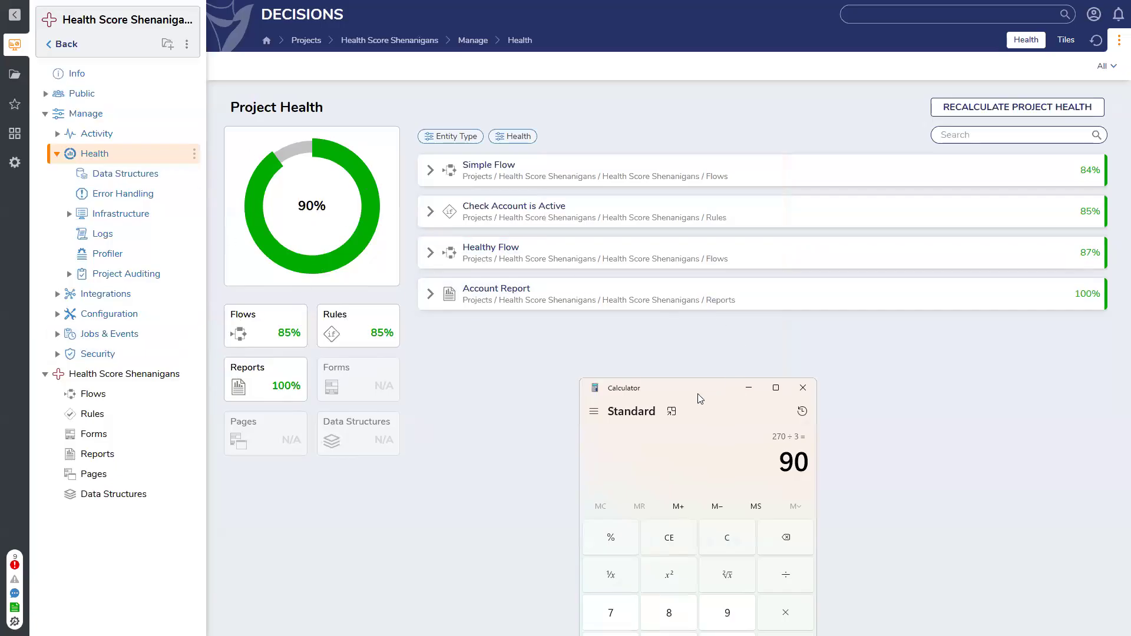
{"action": "left_click_drag", "start_coordinate": [700, 399], "coordinate": [710, 209]}
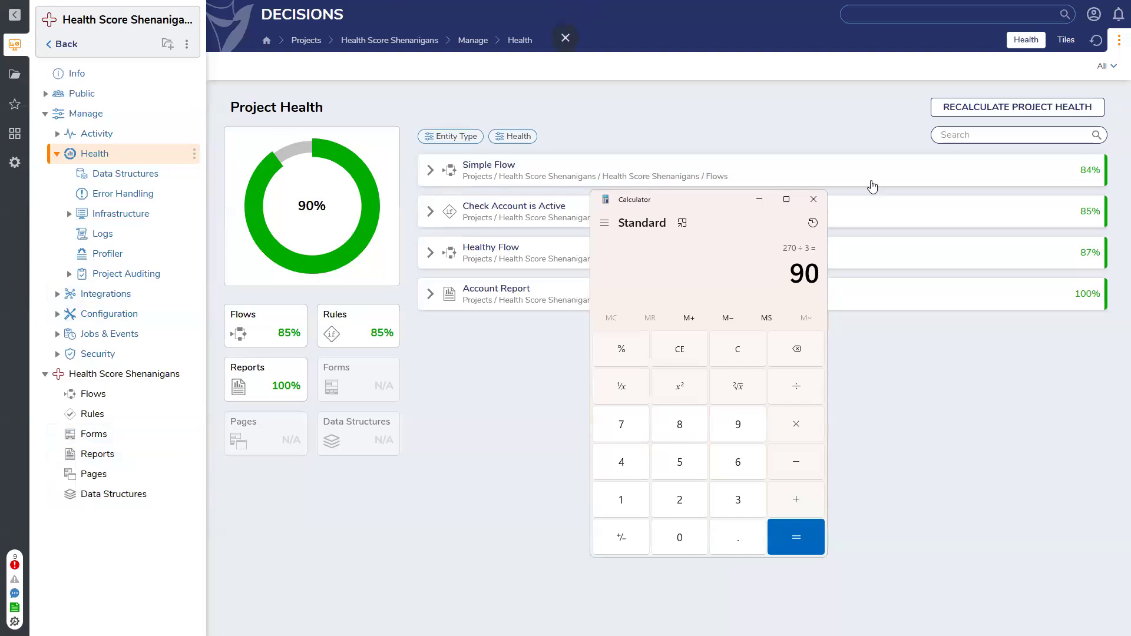
{"action": "left_click", "coordinate": [814, 200]}
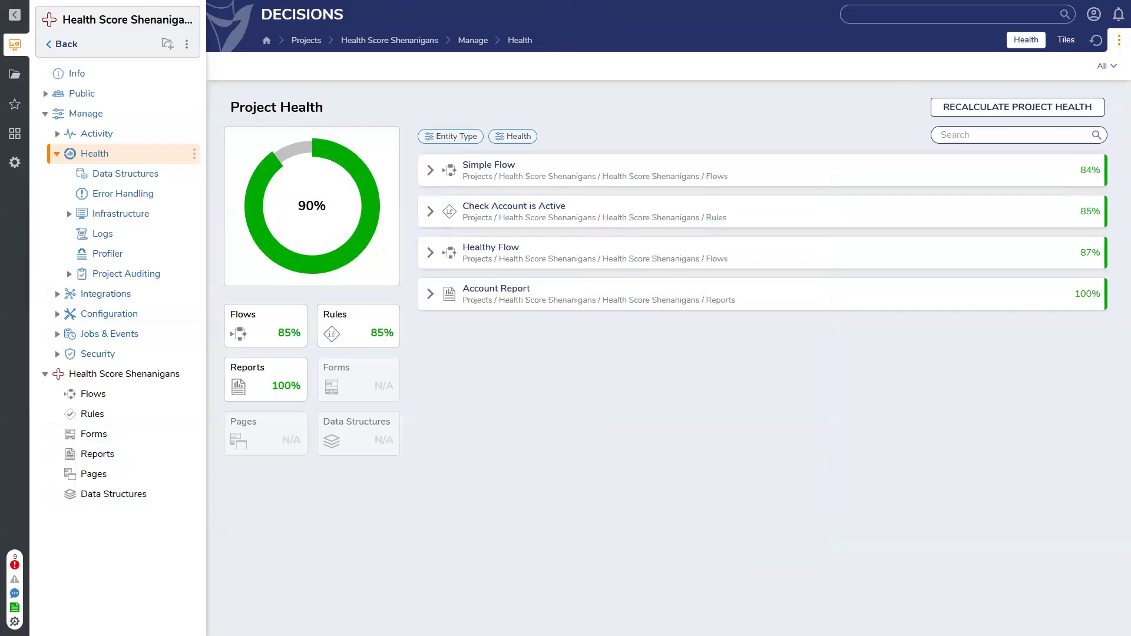